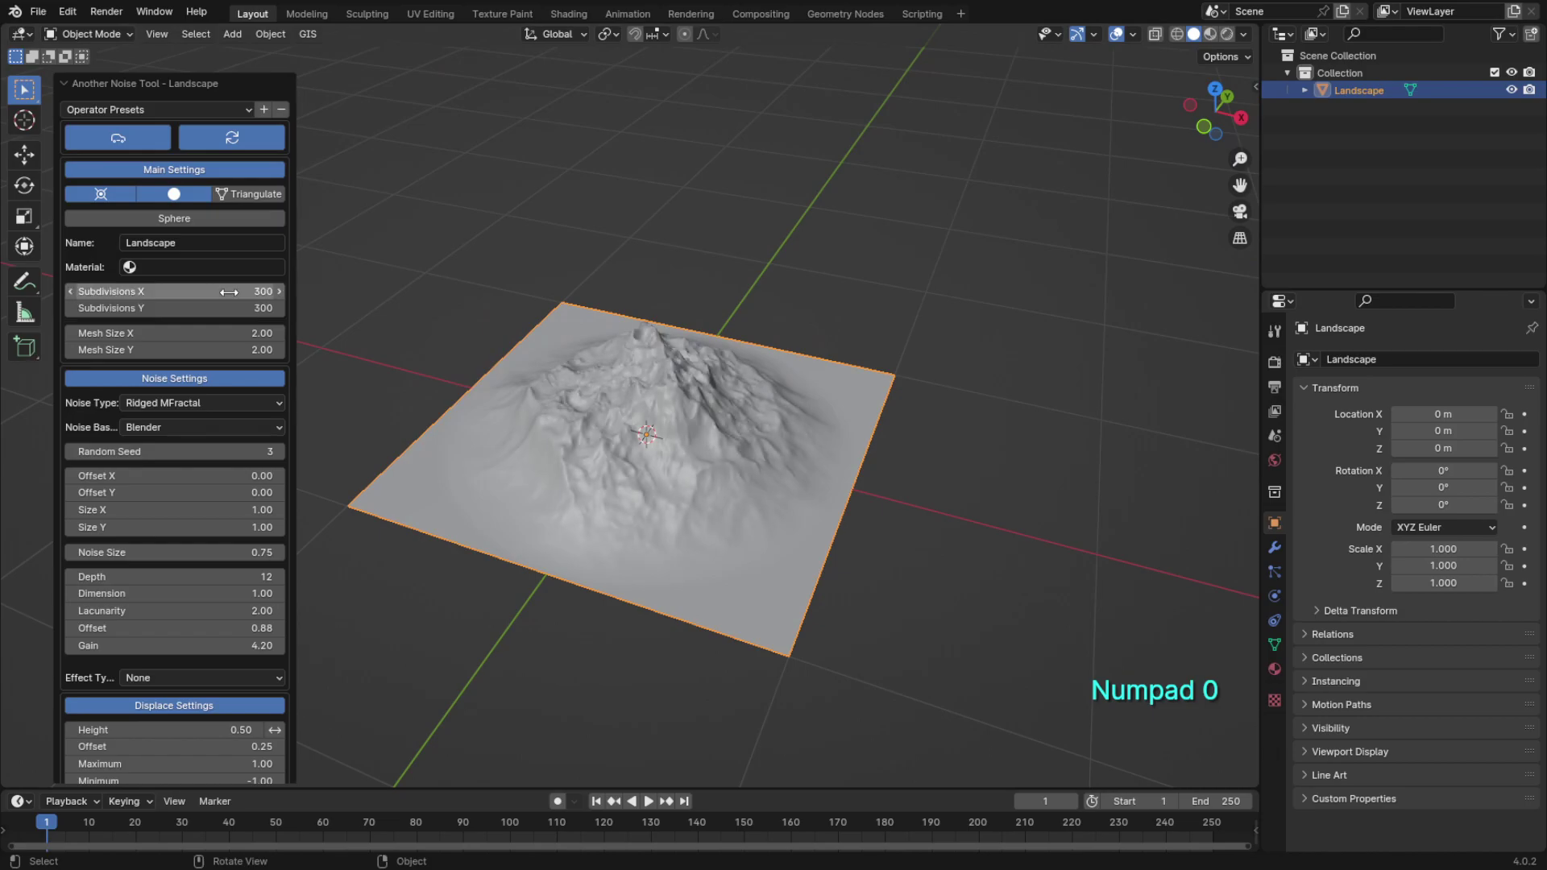
Step: Set the landscape's noise random seed to 27 and deselect the terrain mesh
middle_click_drag(671, 373, 920, 375)
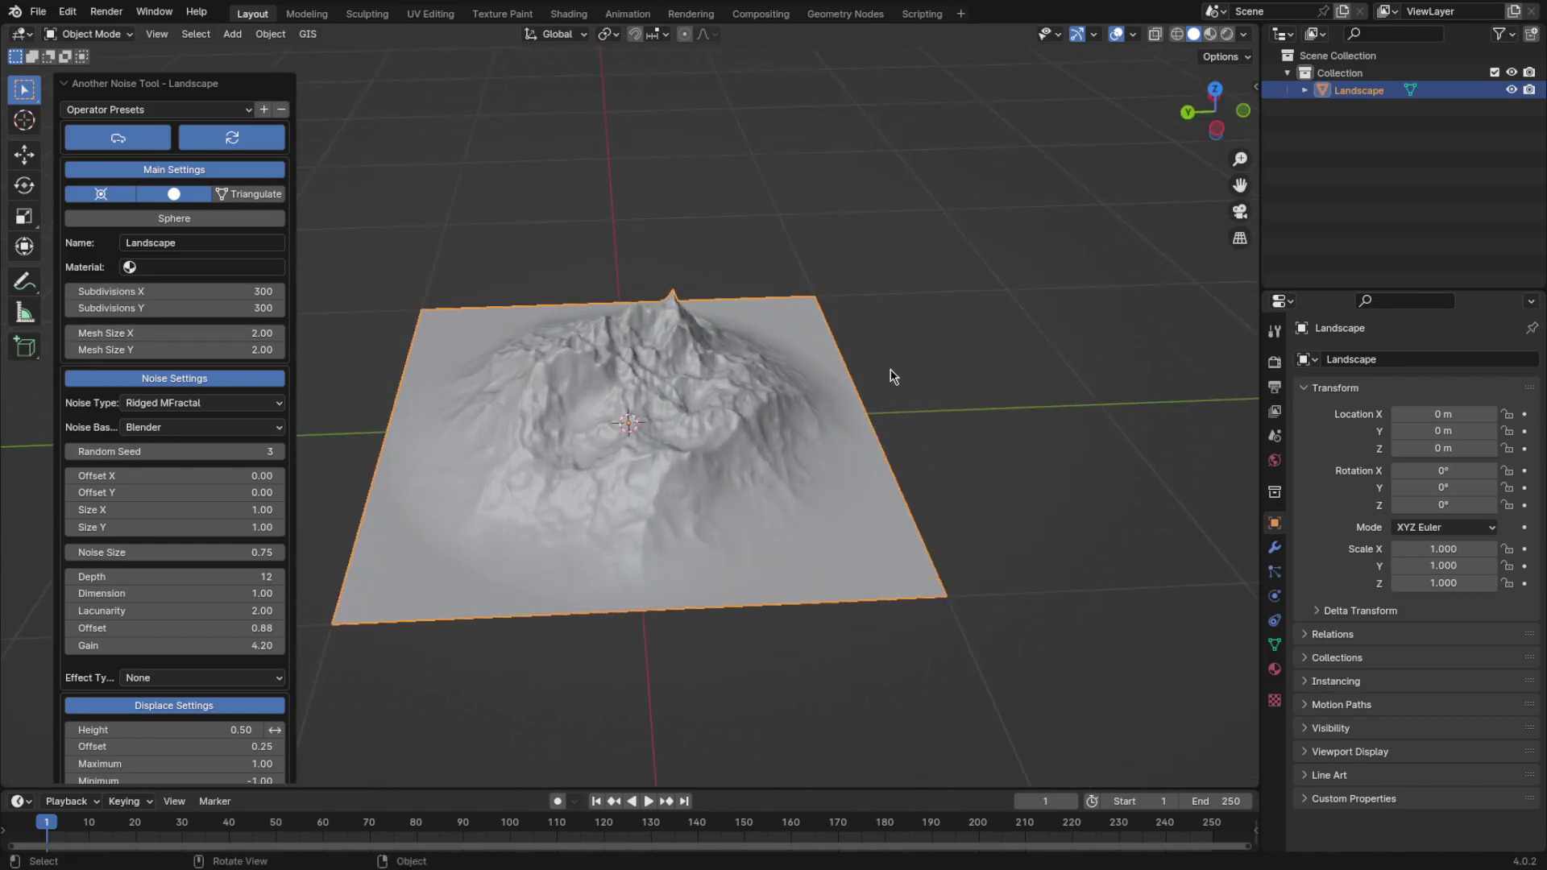
left_click_drag(214, 452, 271, 451)
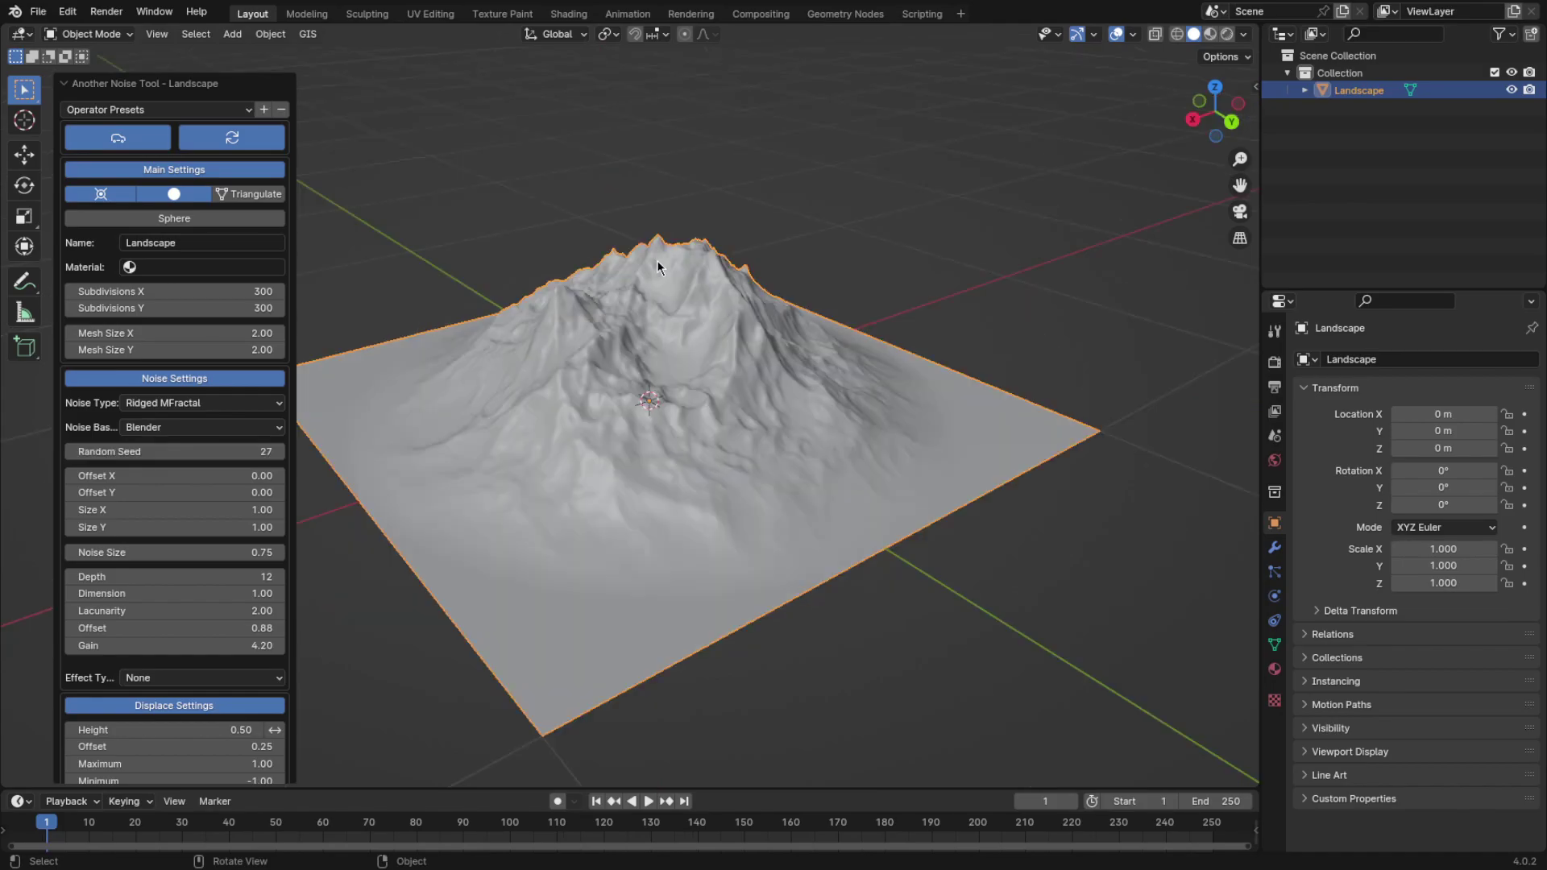
left_click(718, 255)
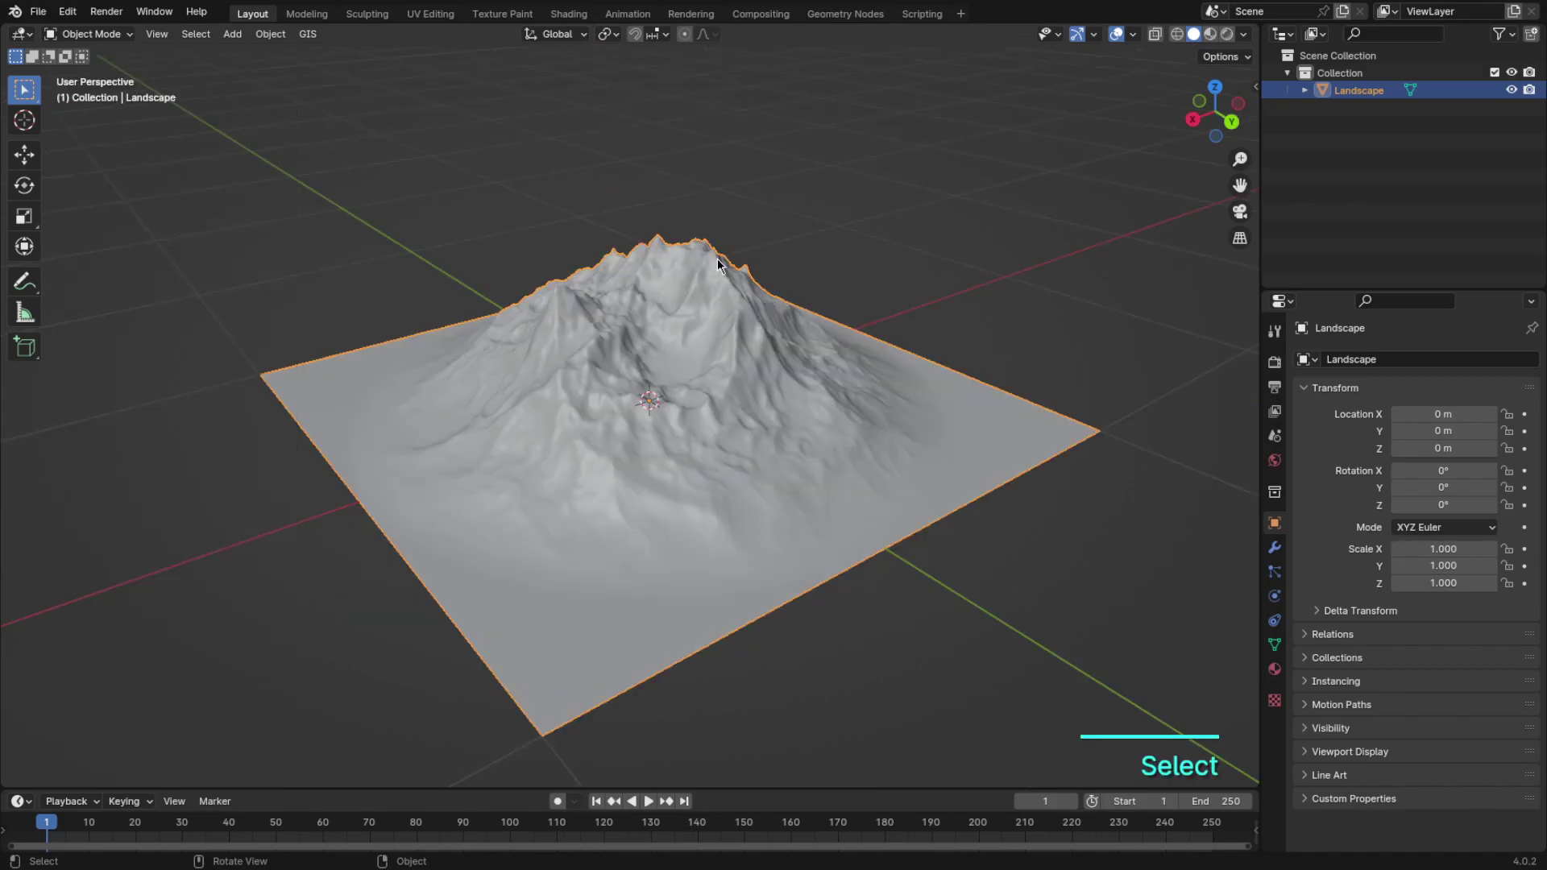
middle_click_drag(718, 255, 699, 275, "shift")
left_click(775, 254)
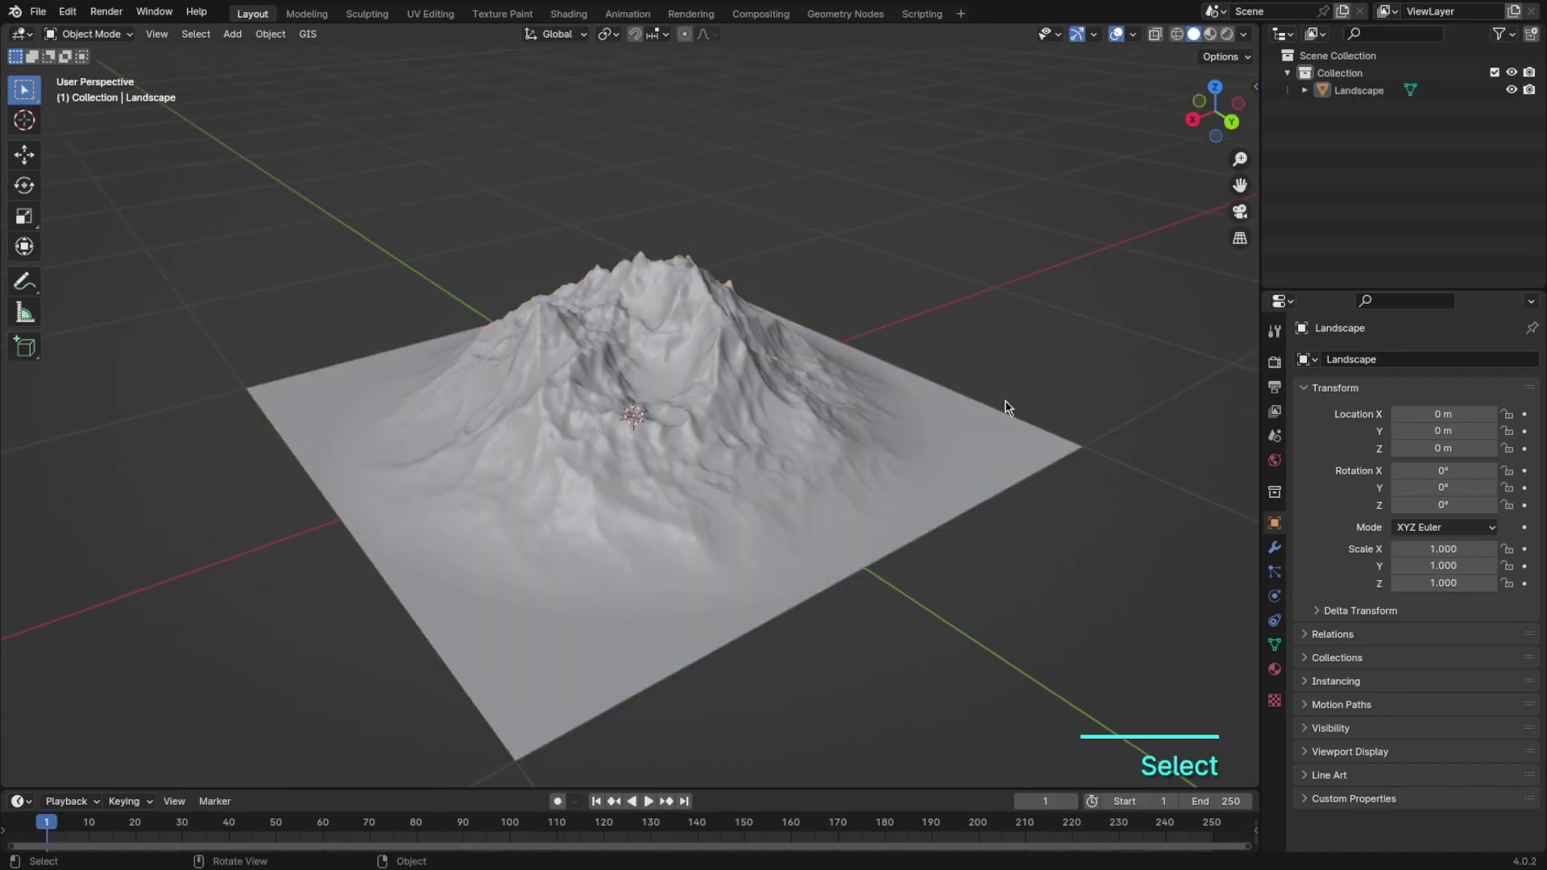
Step: Add a black color attribute named Color to the landscape mesh, with the Vertex domain and Color data type
left_click(1274, 645)
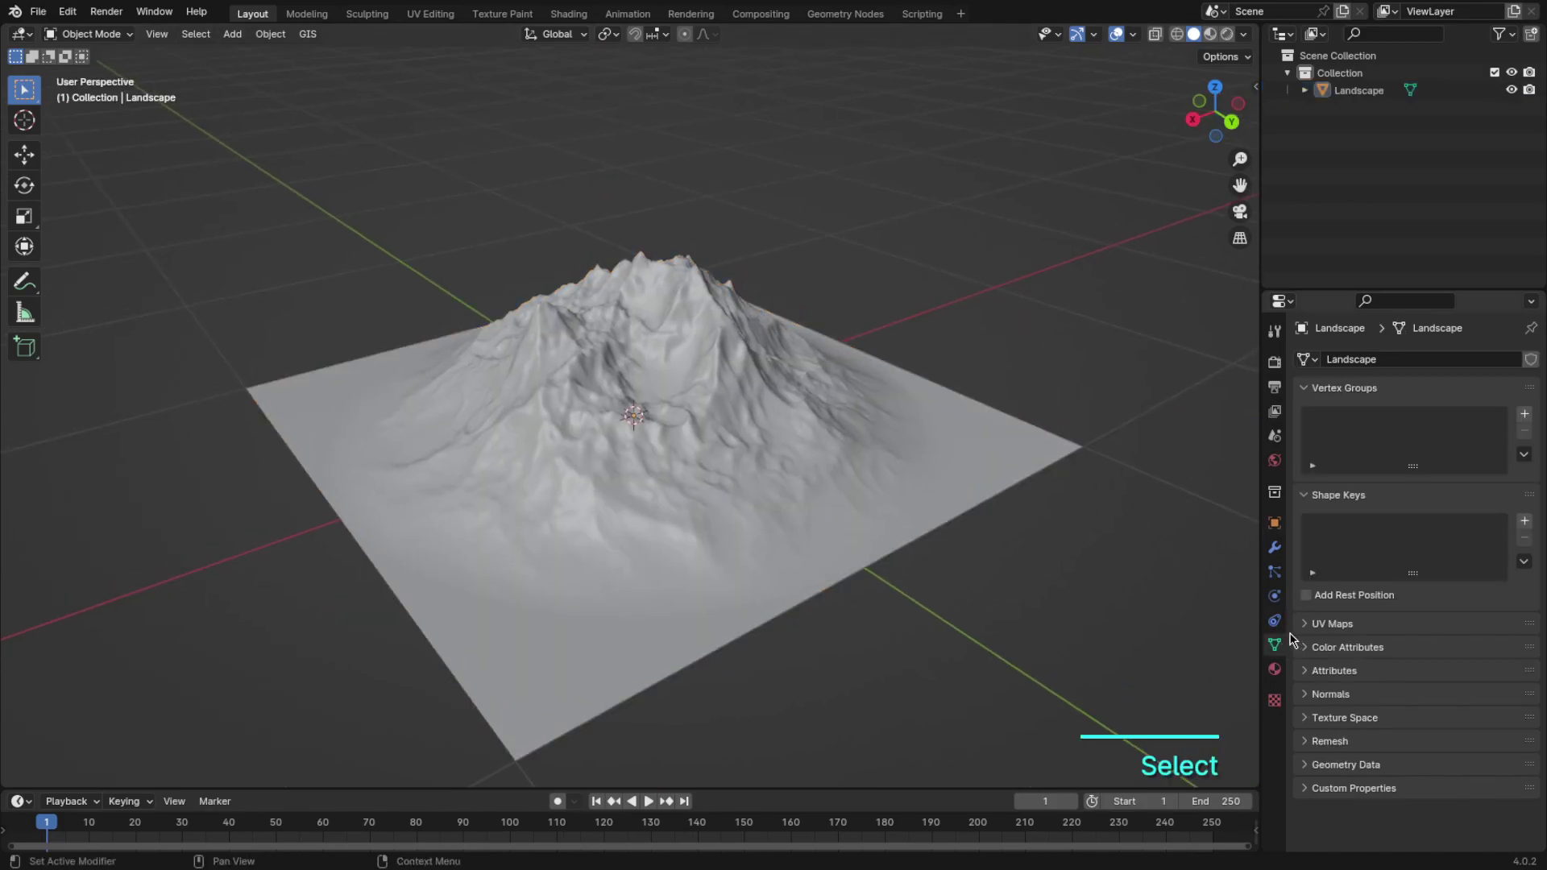
left_click(1342, 648)
scroll(1391, 644, "down", 1)
left_click(1524, 642)
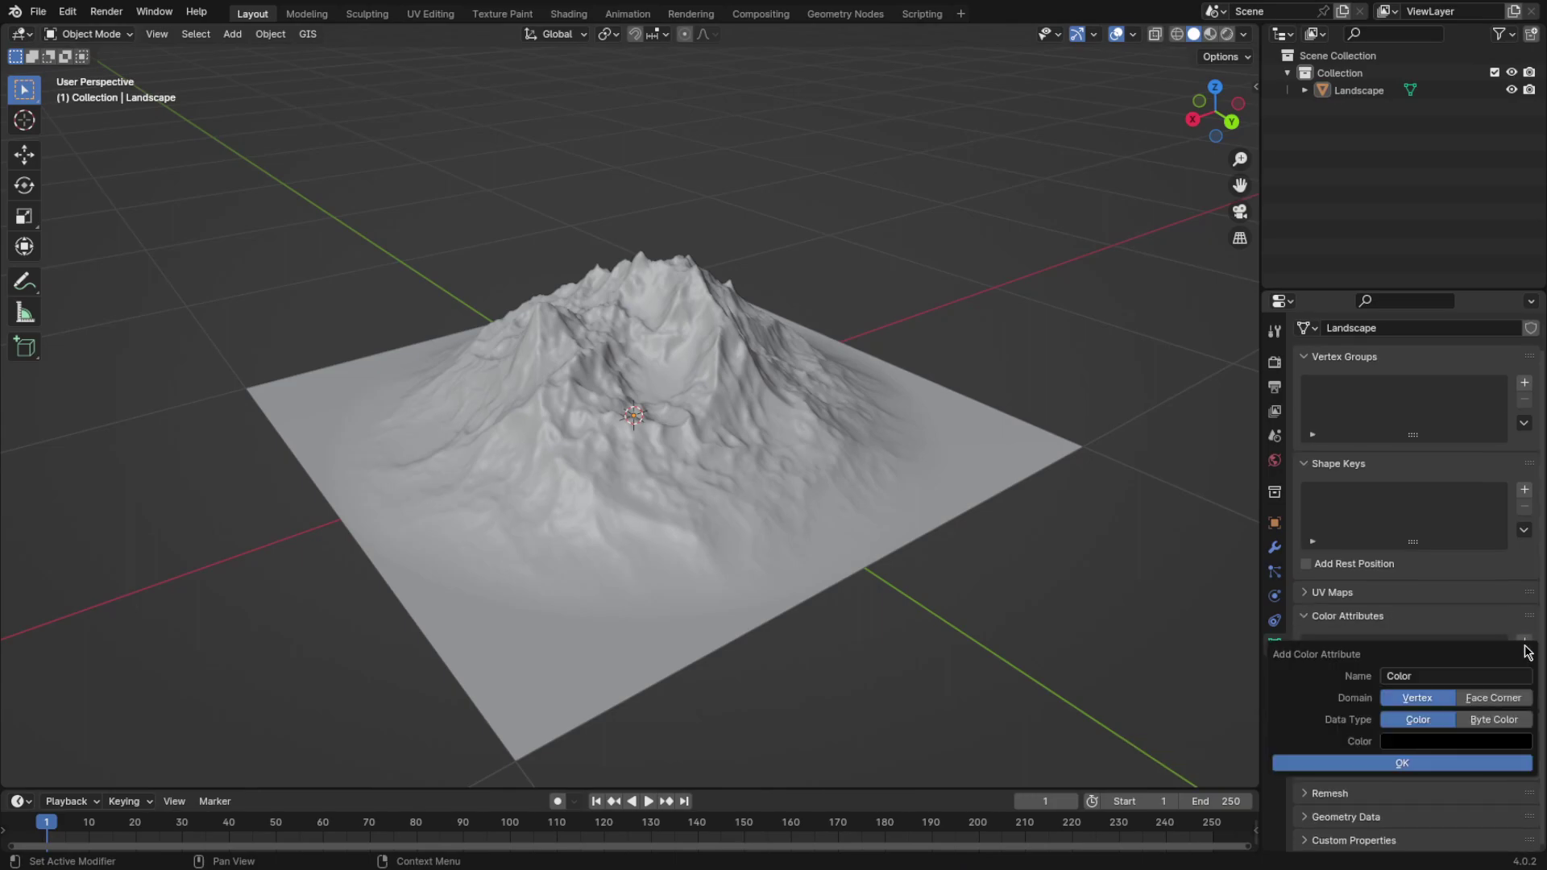
left_click(1402, 763)
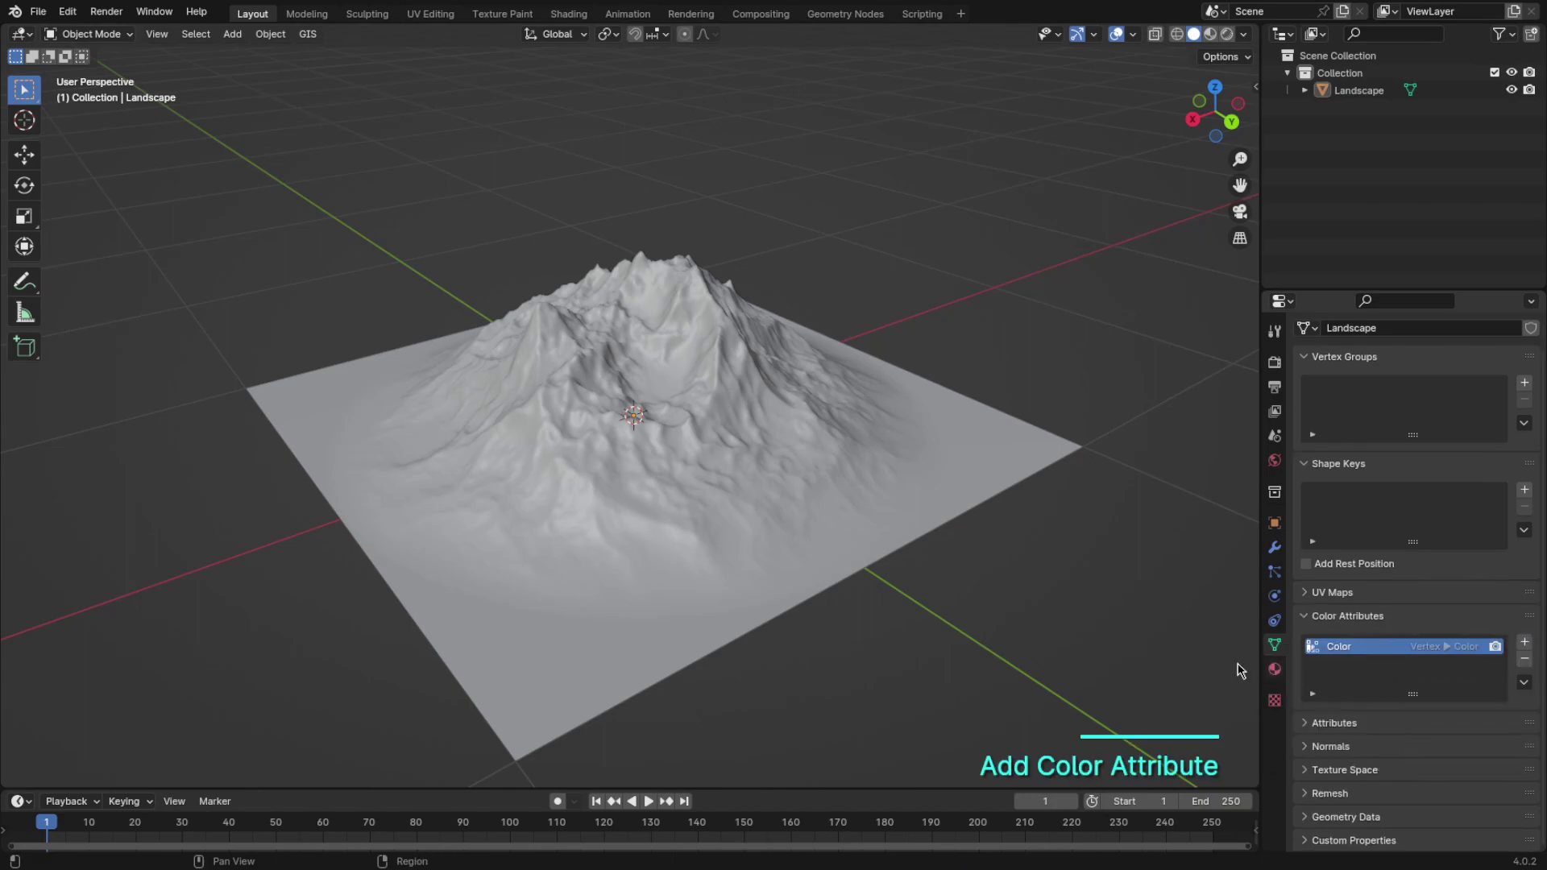
Step: Select the whole landscape mesh in Edit Mode, UV unwrap it, and return to Object Mode
key("Tab")
key("a")
key("a")
key("a")
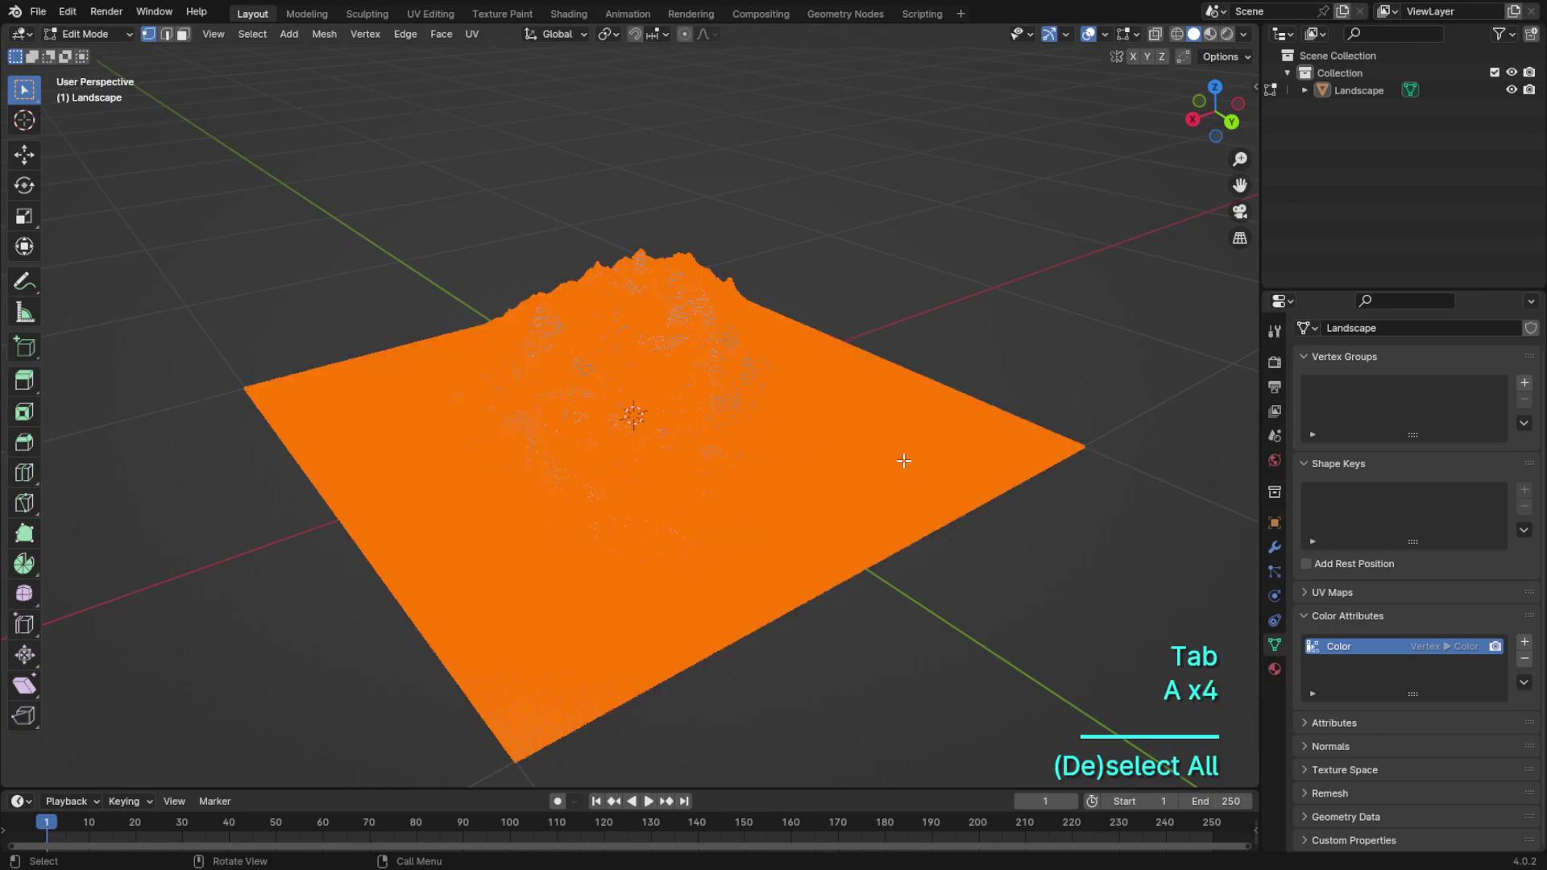
left_click(472, 34)
left_click(500, 51)
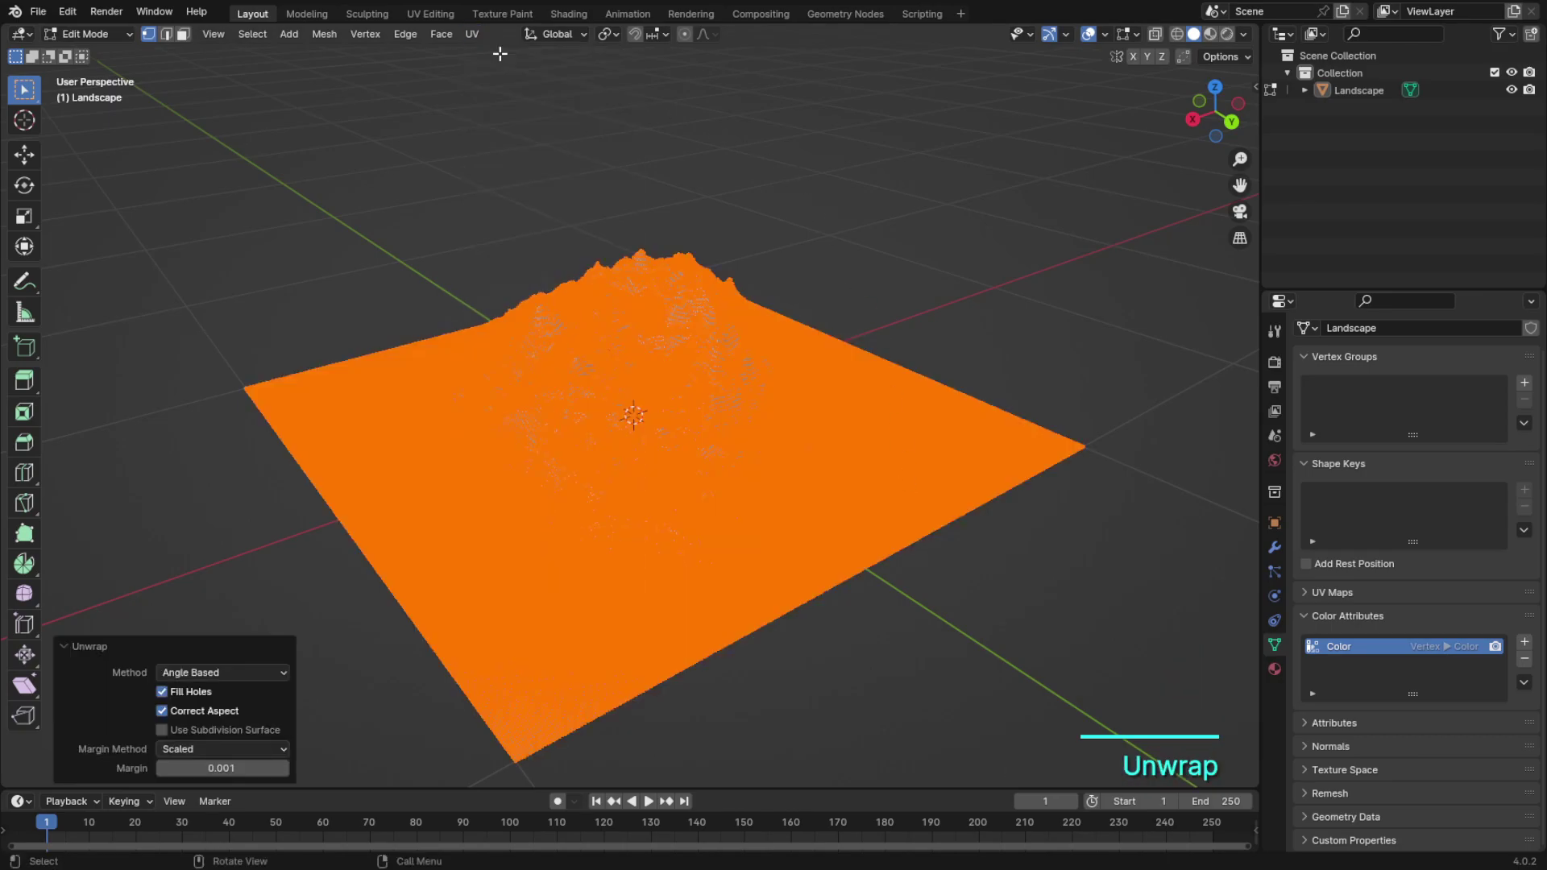
key("Tab")
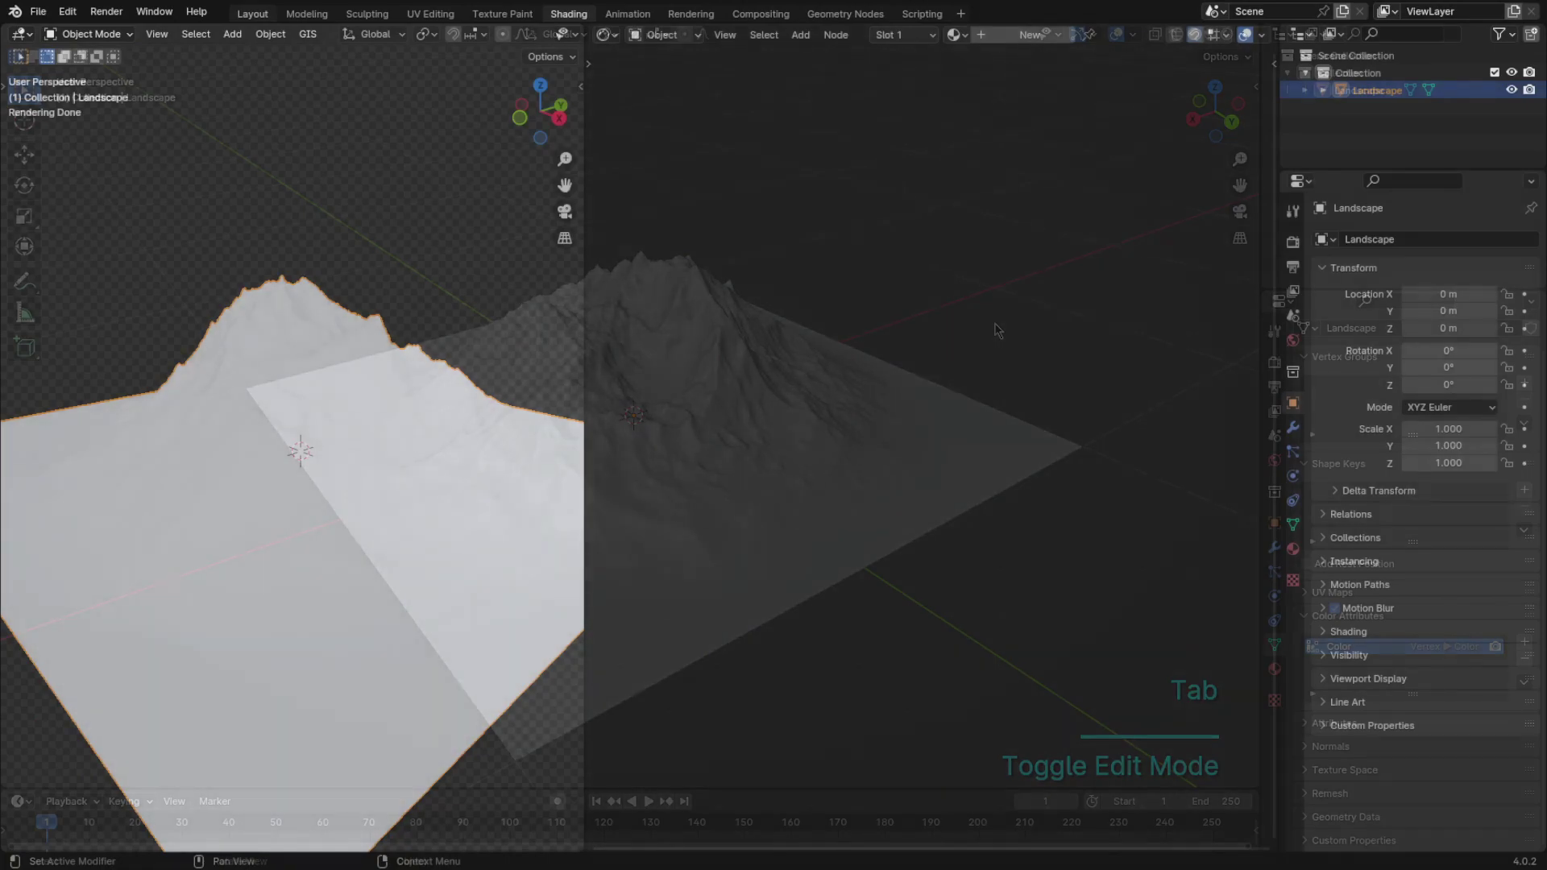
Step: Create a new material for the landscape in the shader editor
left_click(1025, 36)
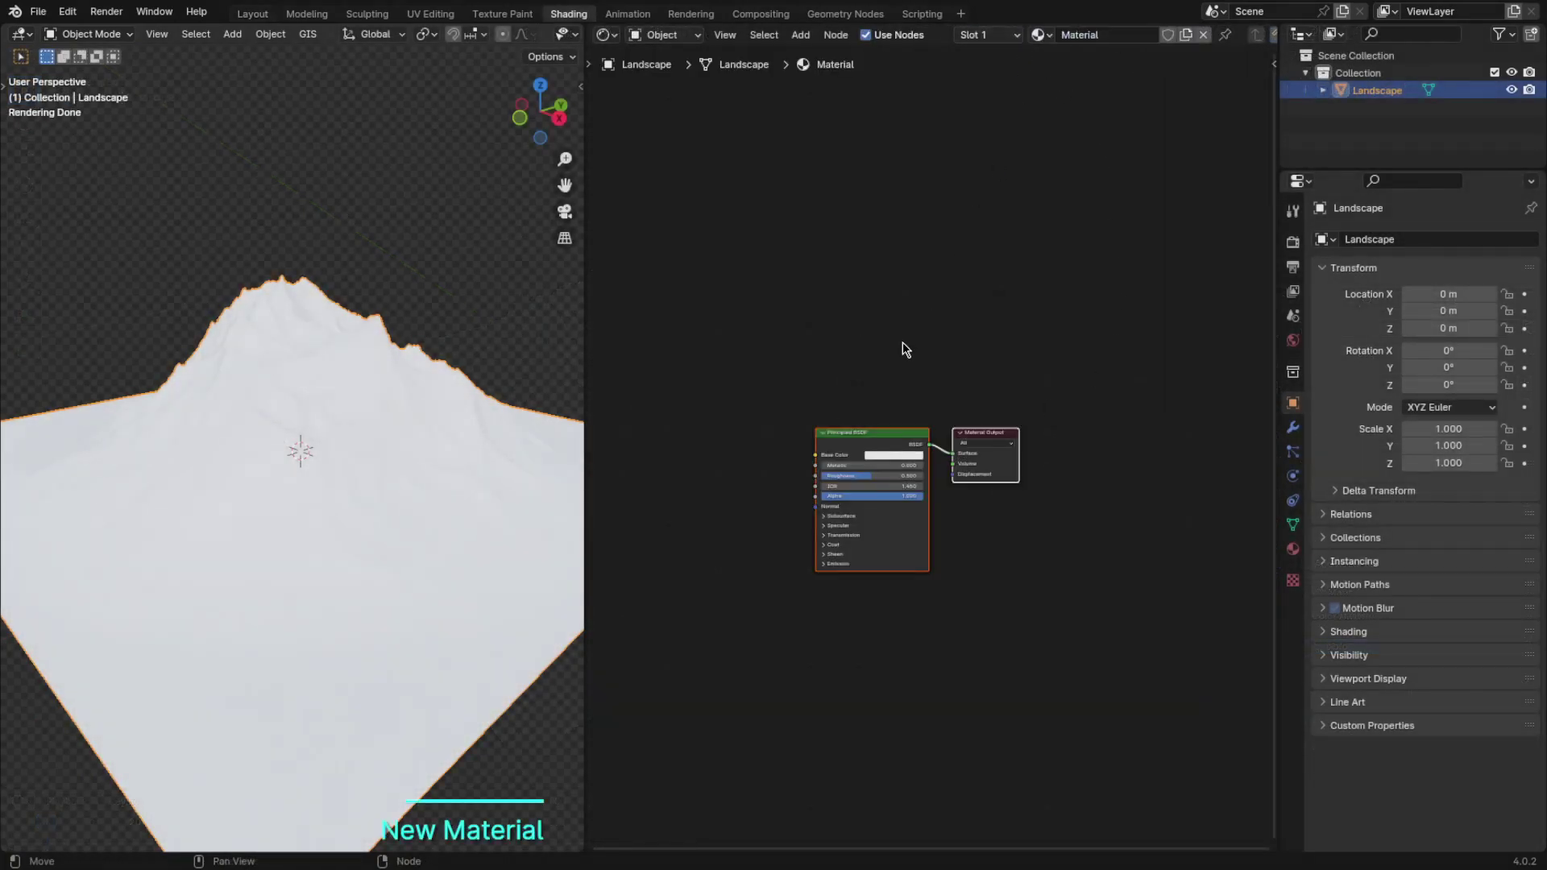
scroll(905, 345, "up", 2)
middle_click_drag(905, 345, 966, 294)
left_click(935, 325)
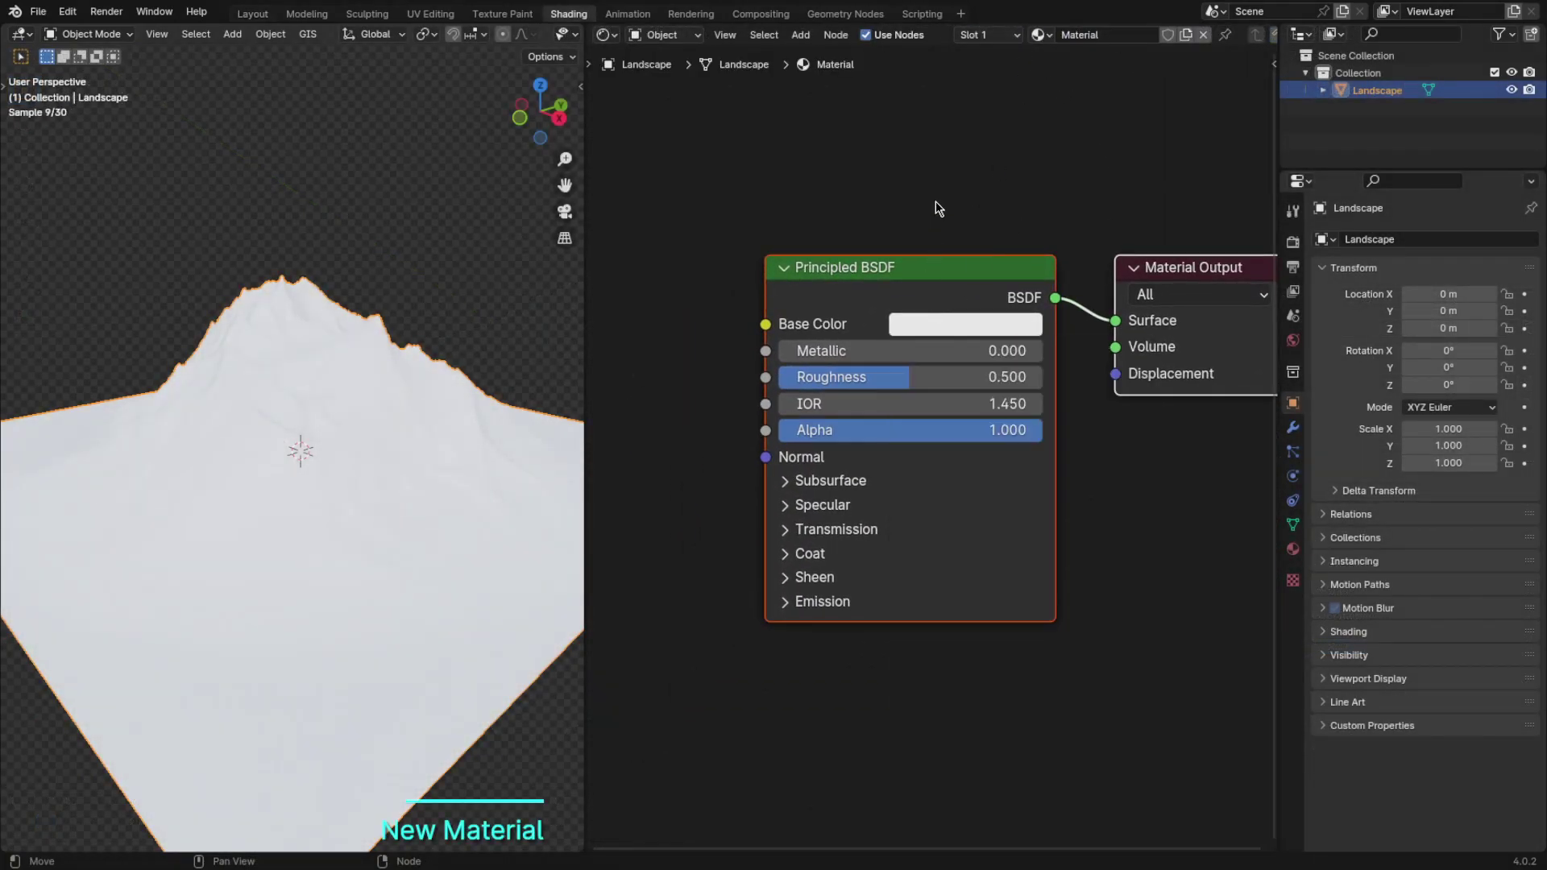
scroll(956, 226, "down", 1)
middle_click_drag(955, 226, 1061, 231)
Step: Load the coast sand rock base color, roughness, normal and displacement textures onto the Principled BSDF with Node Wrangler's texture setup
left_click(1032, 292)
key("ctrl+shift+t")
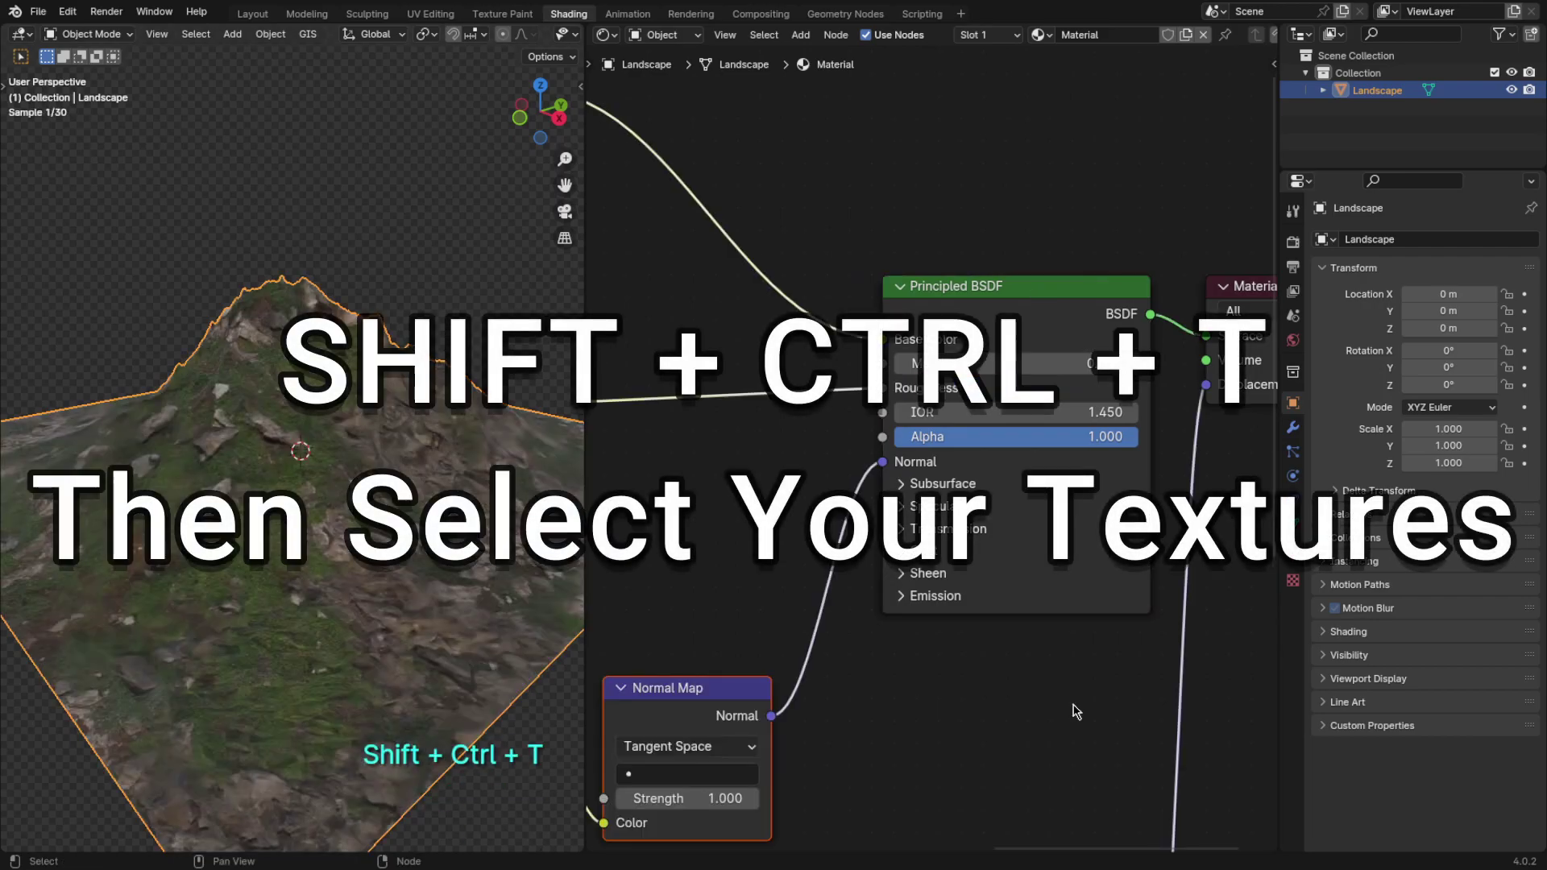
right_click(437, 360)
Step: Set the Mapping node's scale to 6 on all three axes, then lower it to 4.8
scroll(670, 387, "down", 3)
middle_click_drag(688, 381, 1416, 362)
left_click(920, 530)
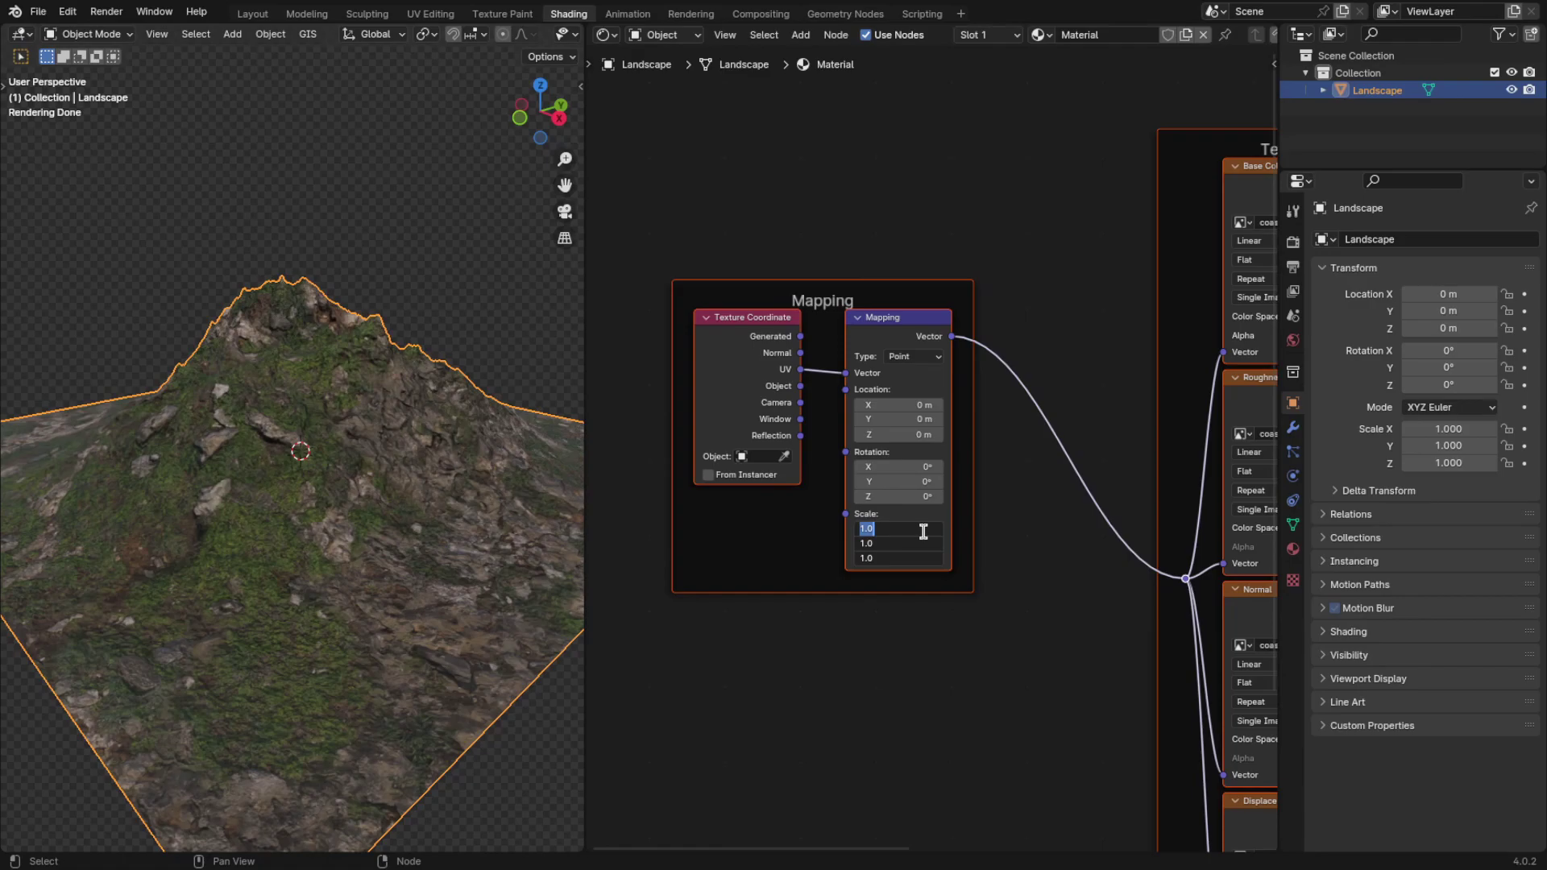
type("6")
key("Return")
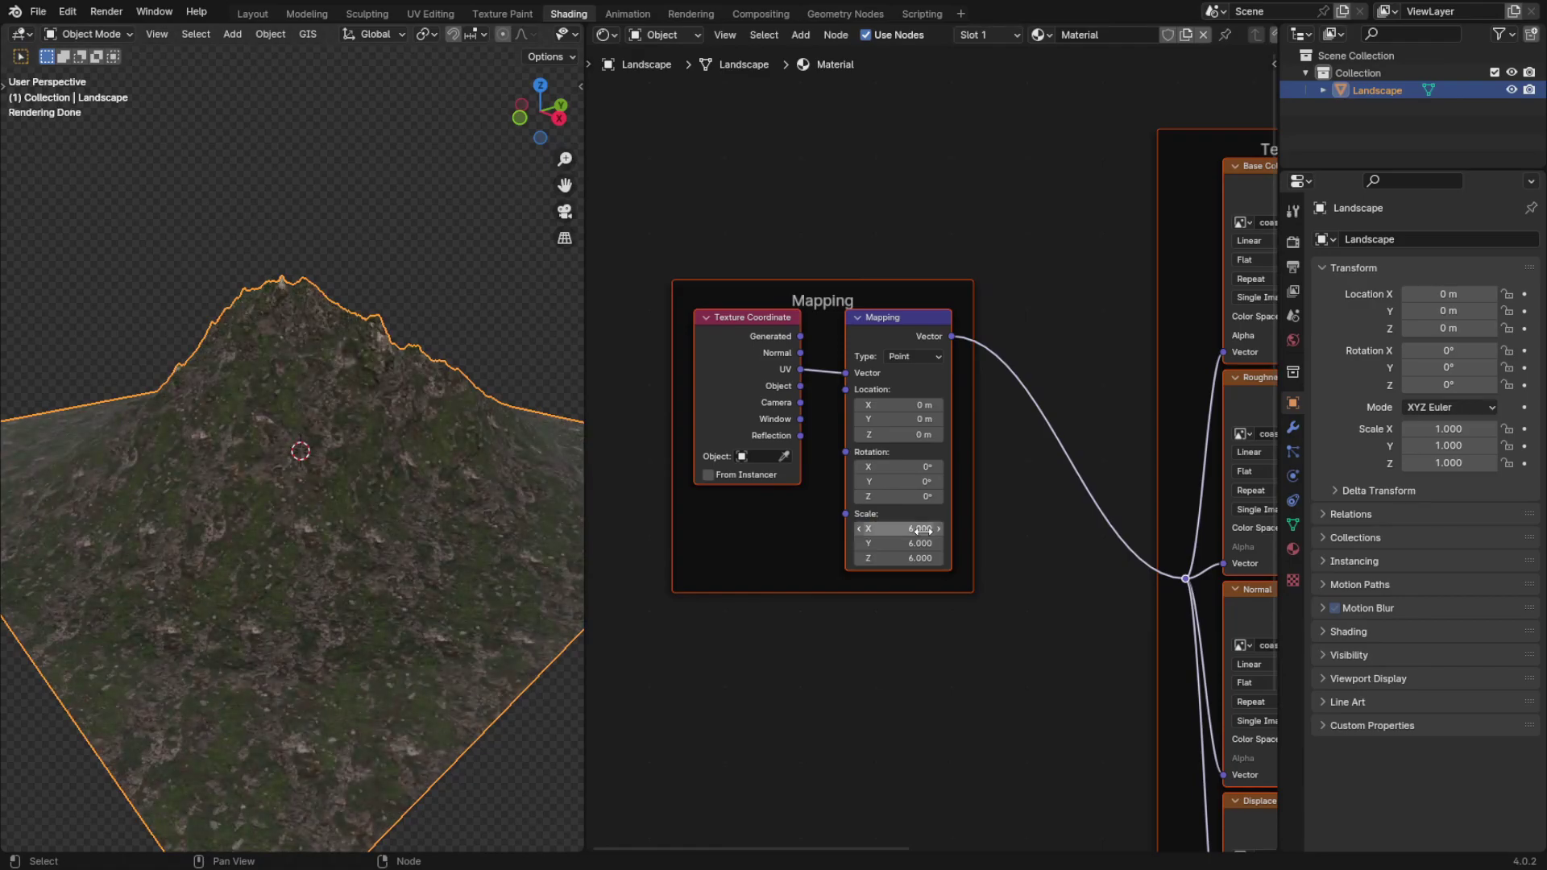
left_click_drag(897, 528, 865, 529)
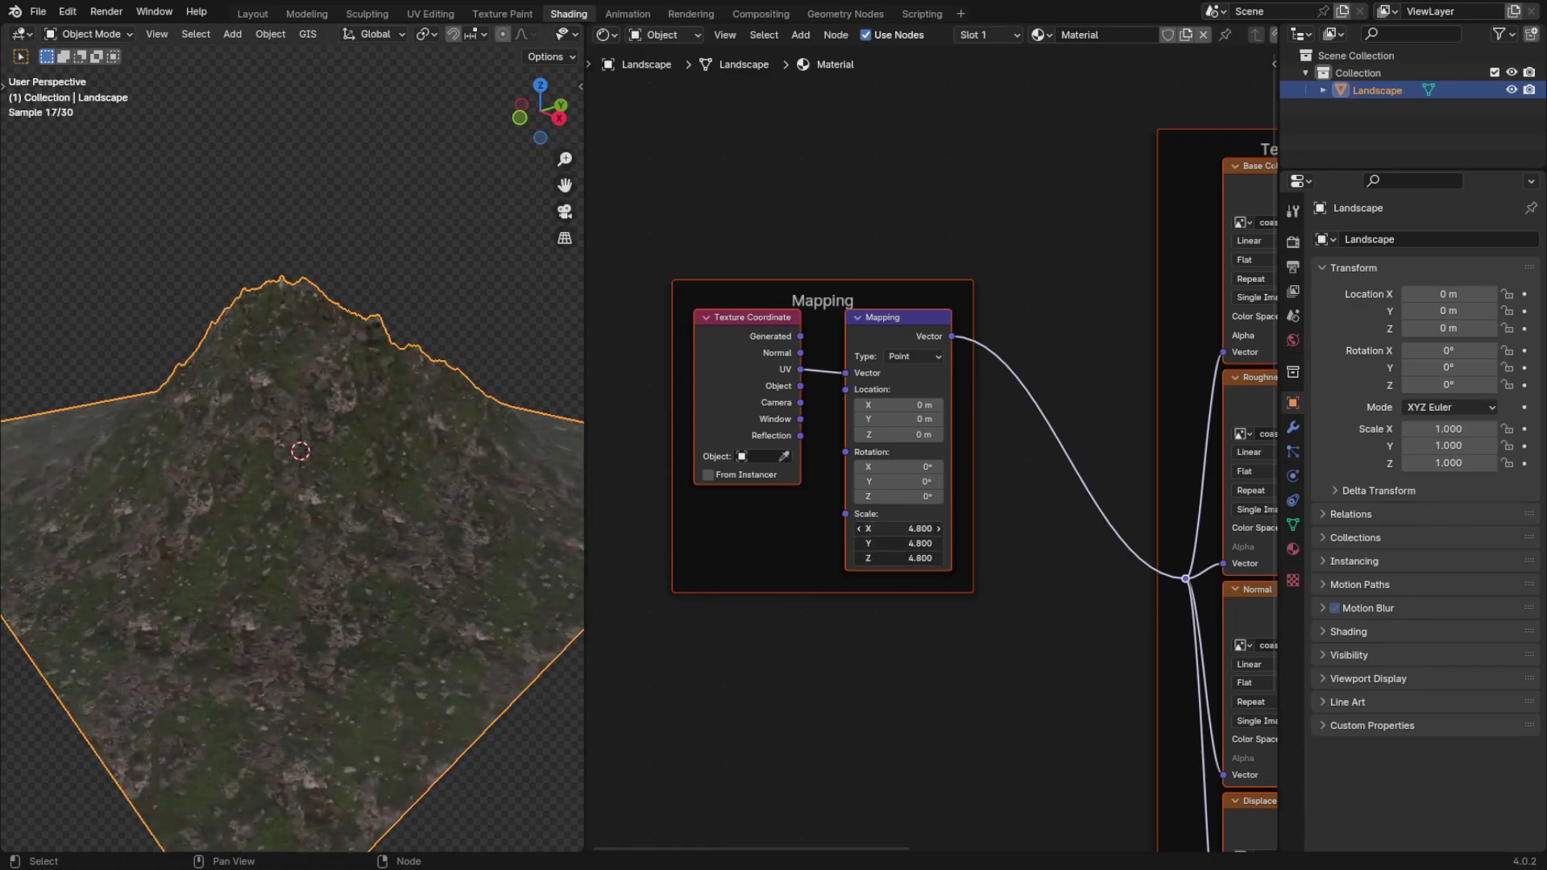
Step: Switch the material's surface displacement method so that it uses true displacement
scroll(1072, 448, "down", 7)
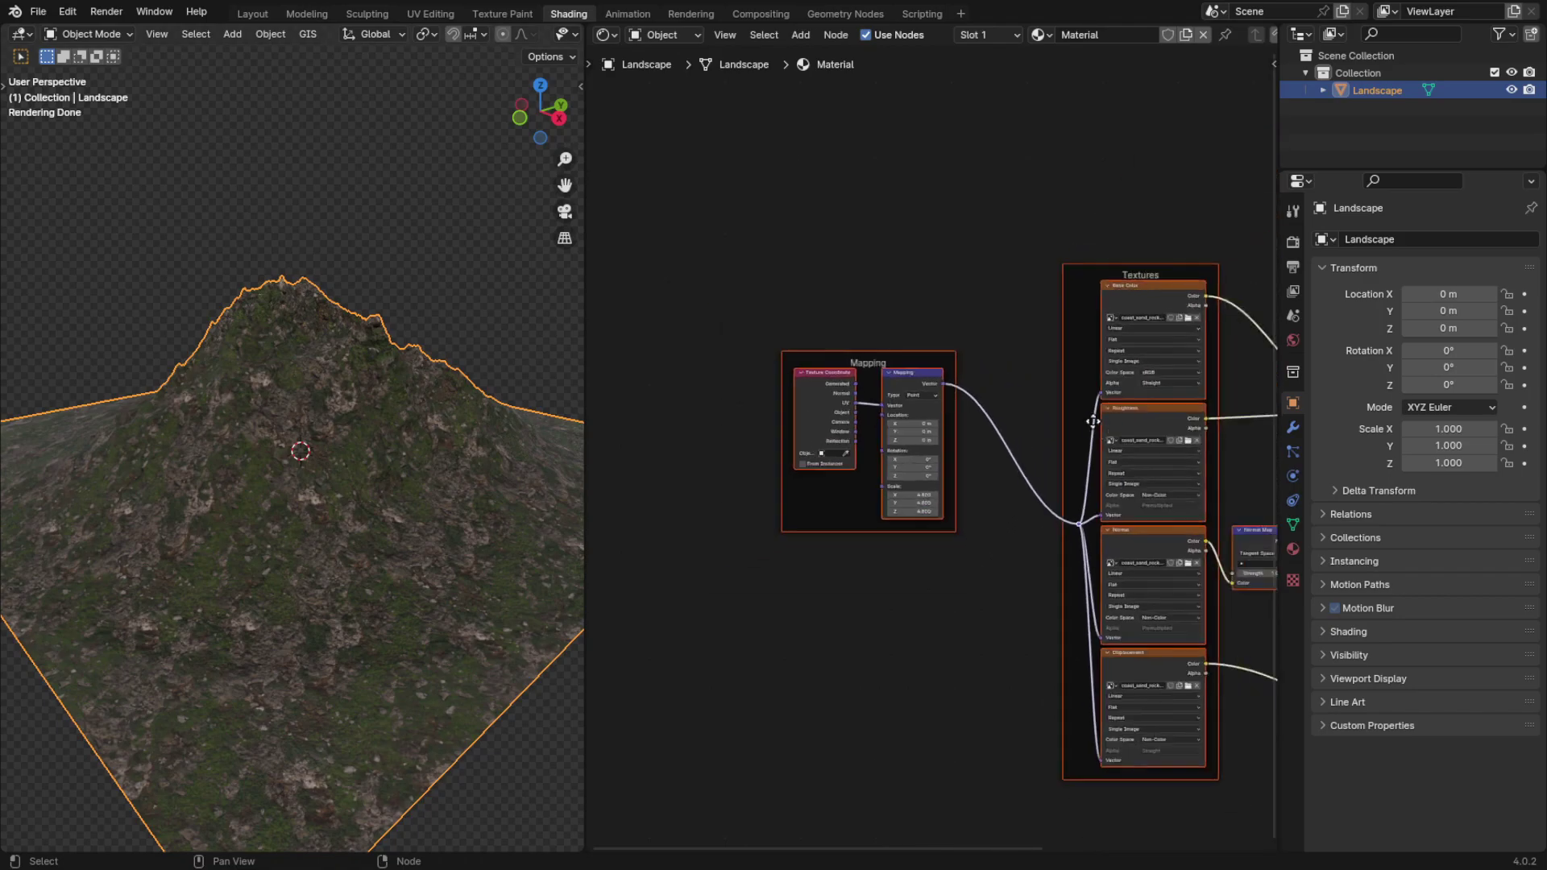
middle_click_drag(1072, 448, 769, 441)
left_click(979, 285)
key("n")
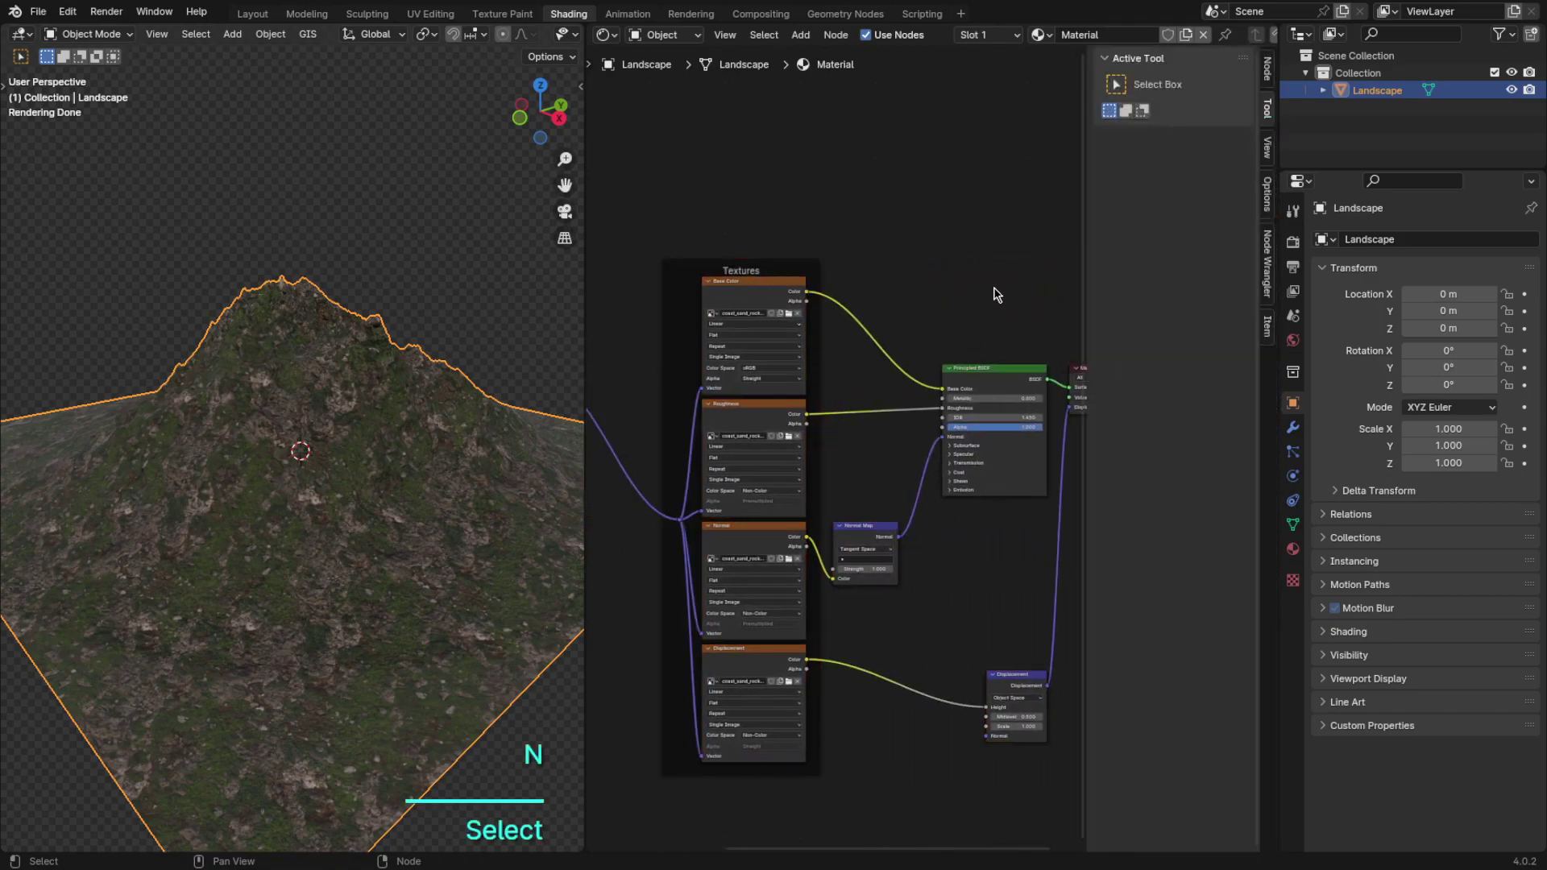
left_click(1260, 183)
left_click(1132, 59)
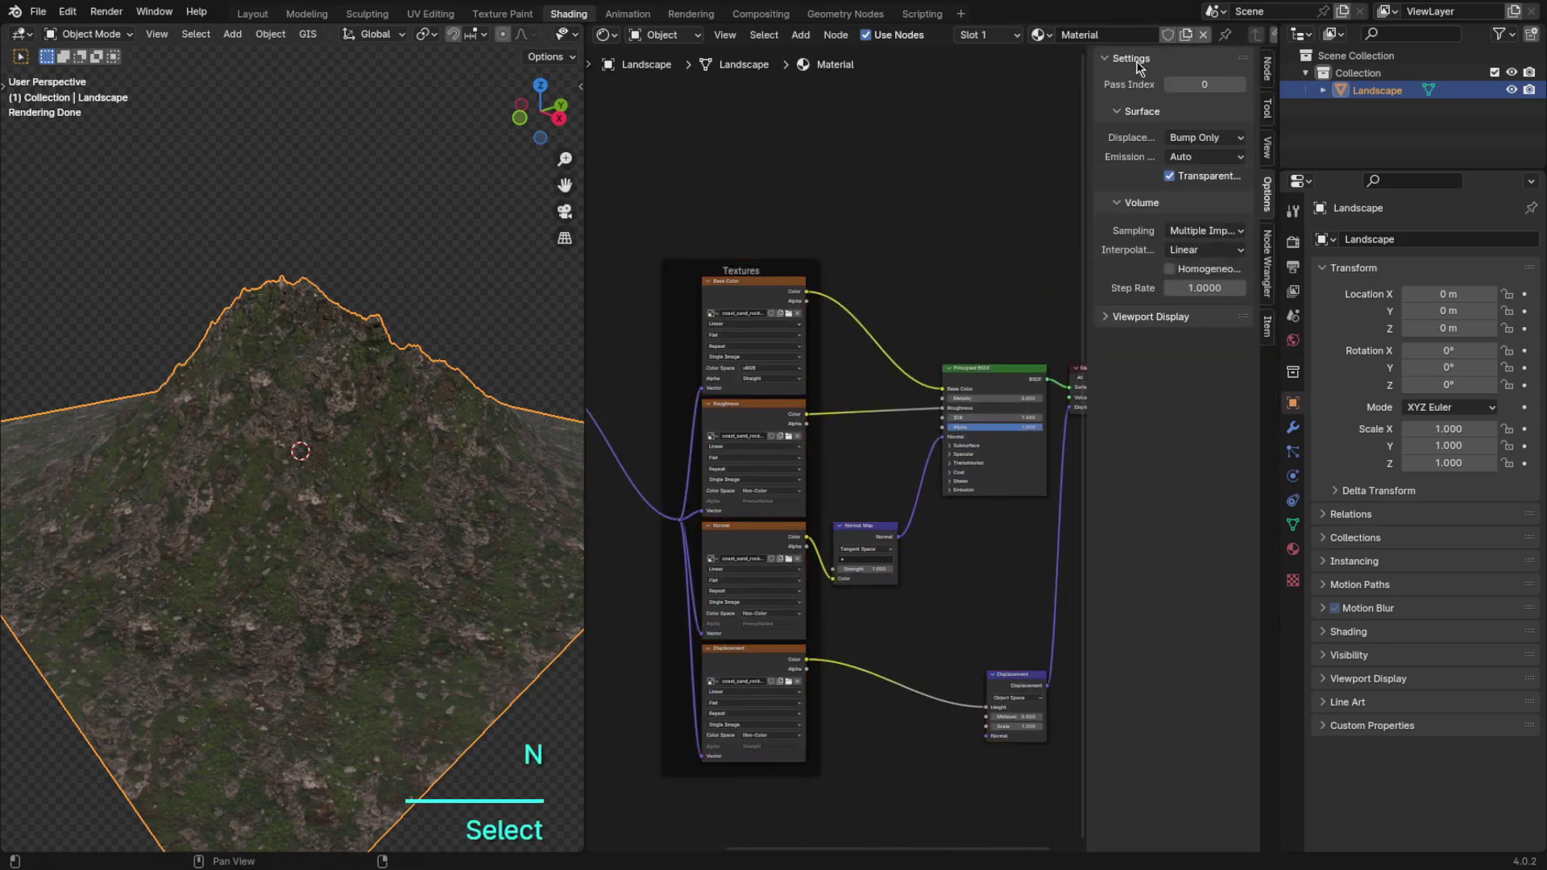
left_click(1182, 137)
left_click(1186, 196)
Step: Set the Displacement node's scale to 0.02 and check the rock relief up close
middle_click_drag(996, 583, 824, 312)
scroll(801, 355, "up", 12)
left_click(817, 504)
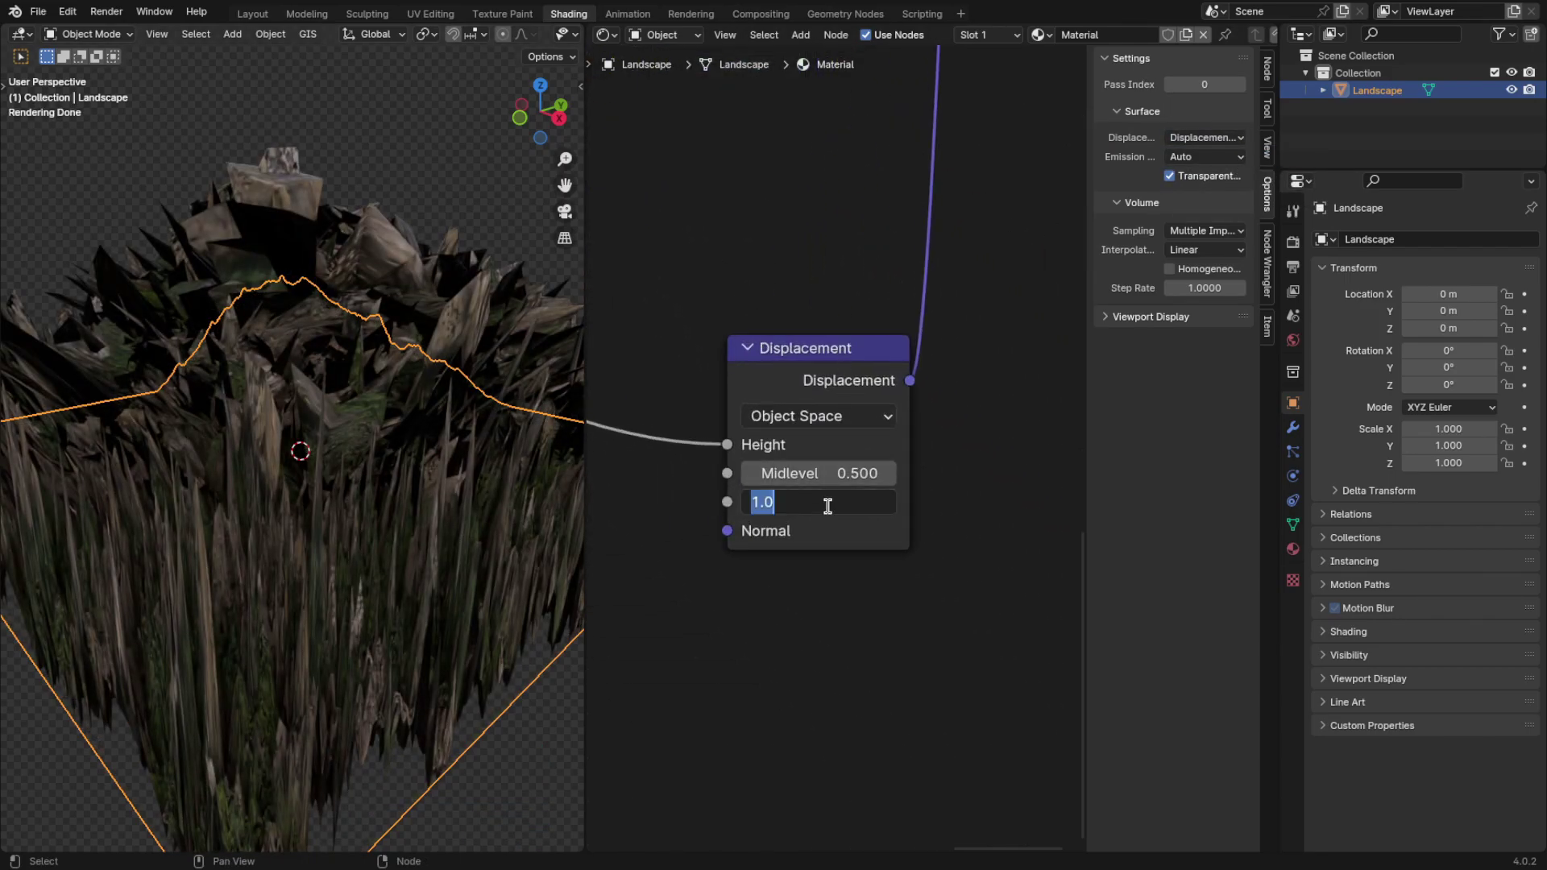
type("0.02")
key("Return")
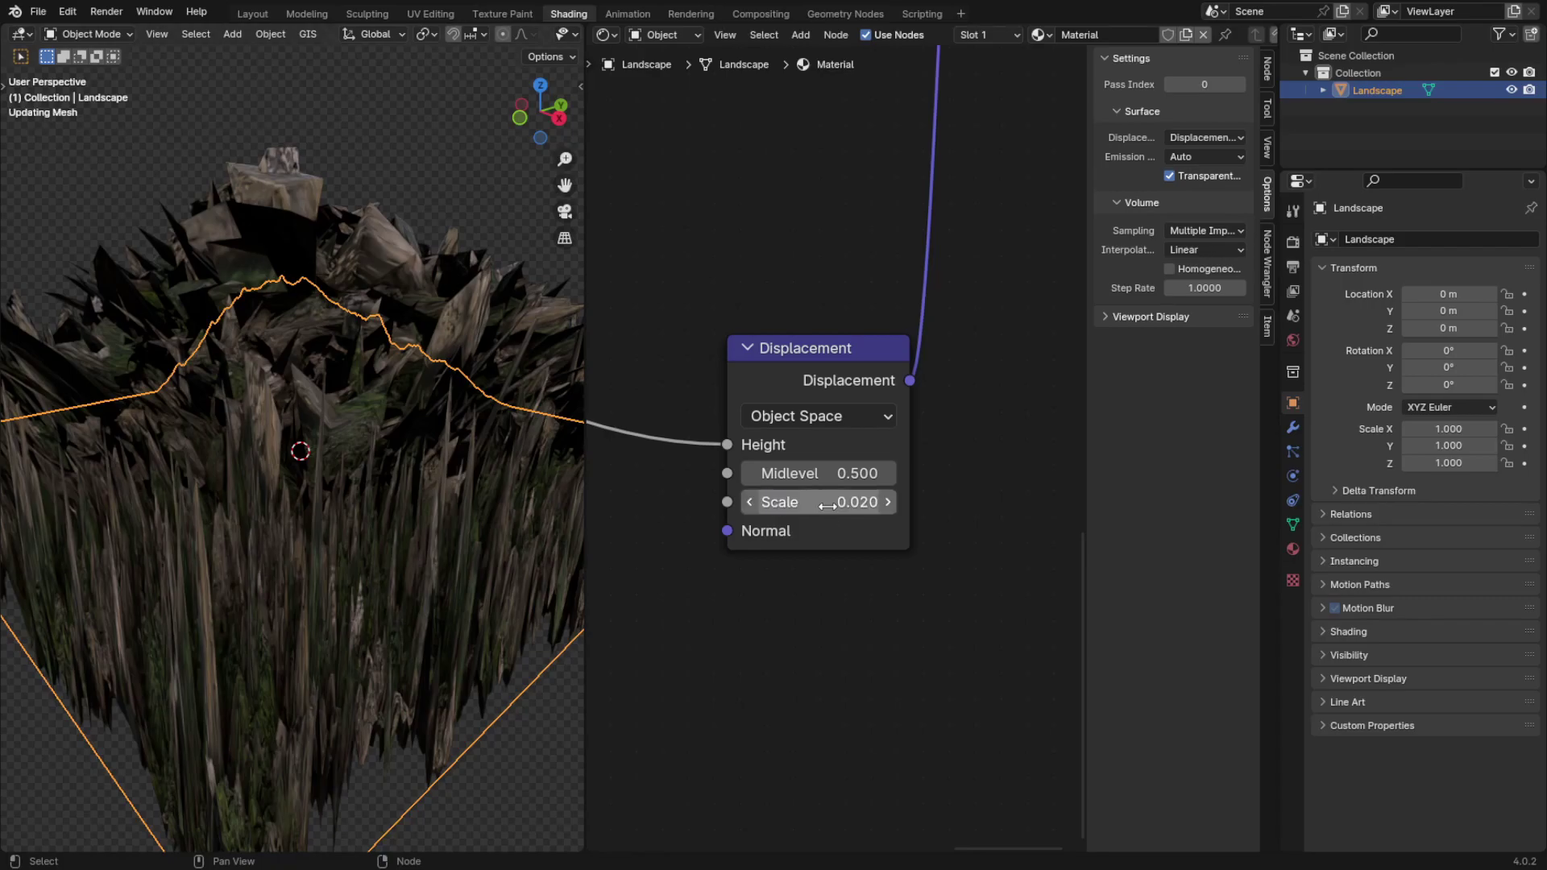
left_click_drag(828, 506, 870, 506, "shift")
right_click(828, 506)
scroll(340, 374, "up", 8)
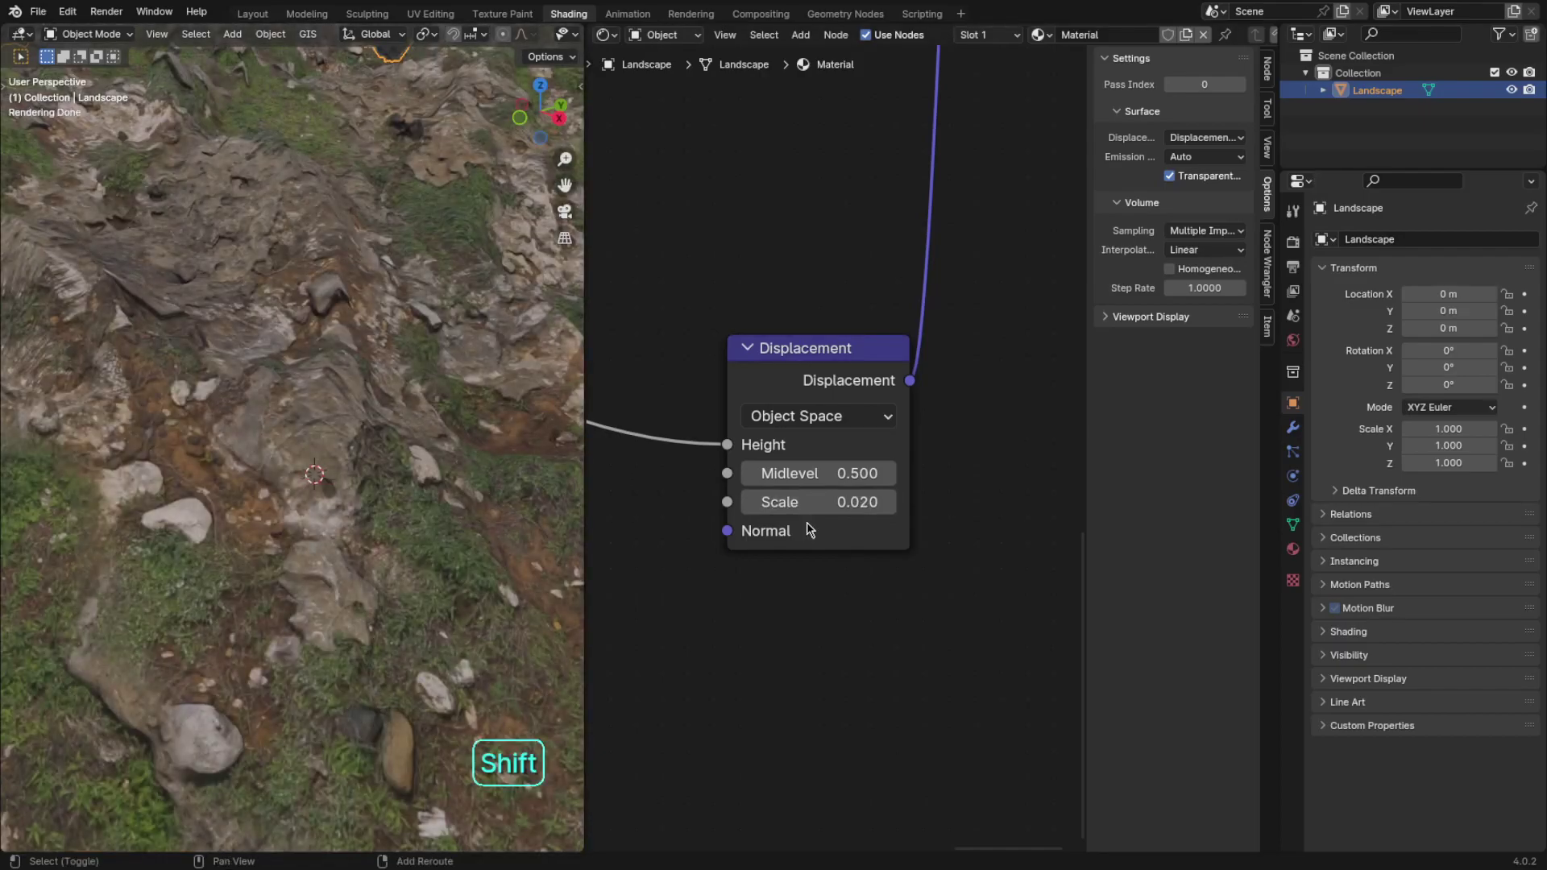
Step: Try a Displacement node scale of 0.03, settle on 0.025, and deselect the landscape
mouse_move(810, 504)
left_mouse_down("shift")
mouse_move(894, 504)
mouse_move(821, 503)
left_mouse_up("shift")
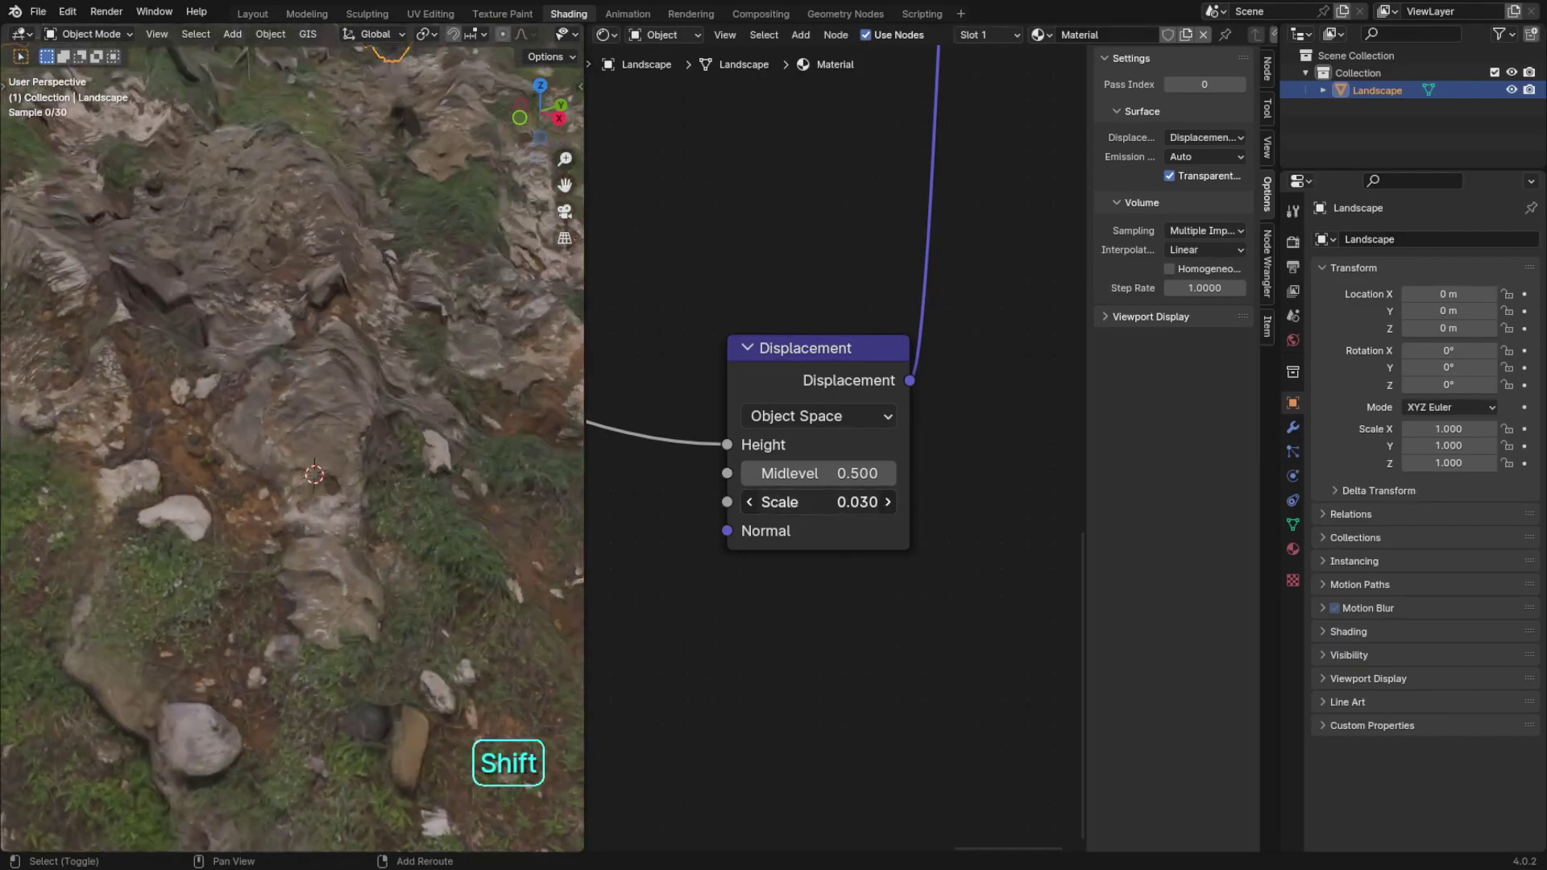
left_click(829, 502)
type("0.02")
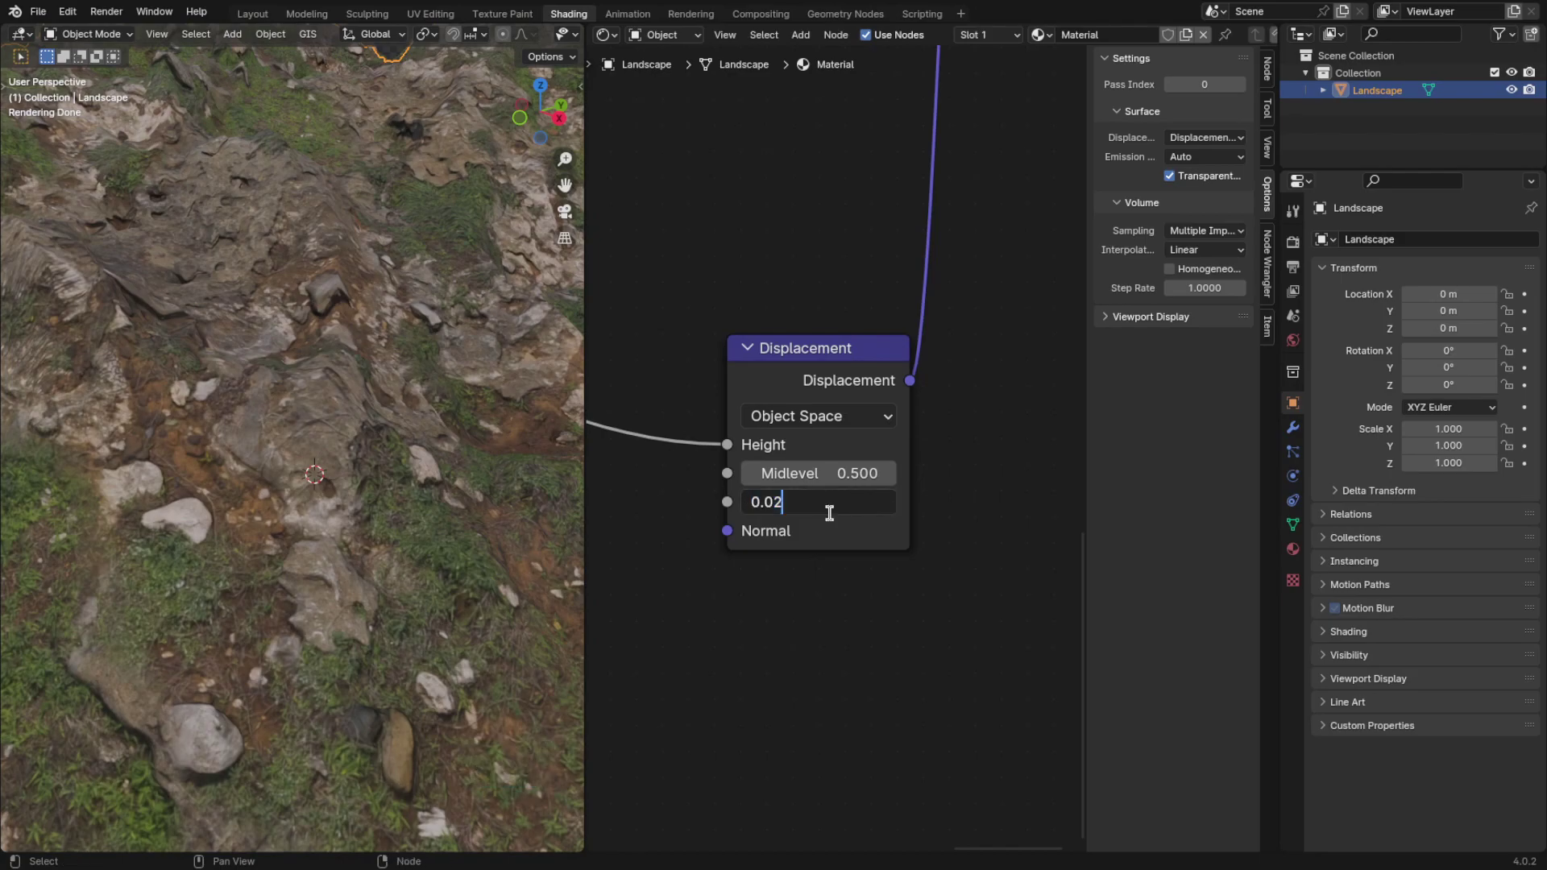
type("5")
key("Return")
scroll(304, 437, "down", 8)
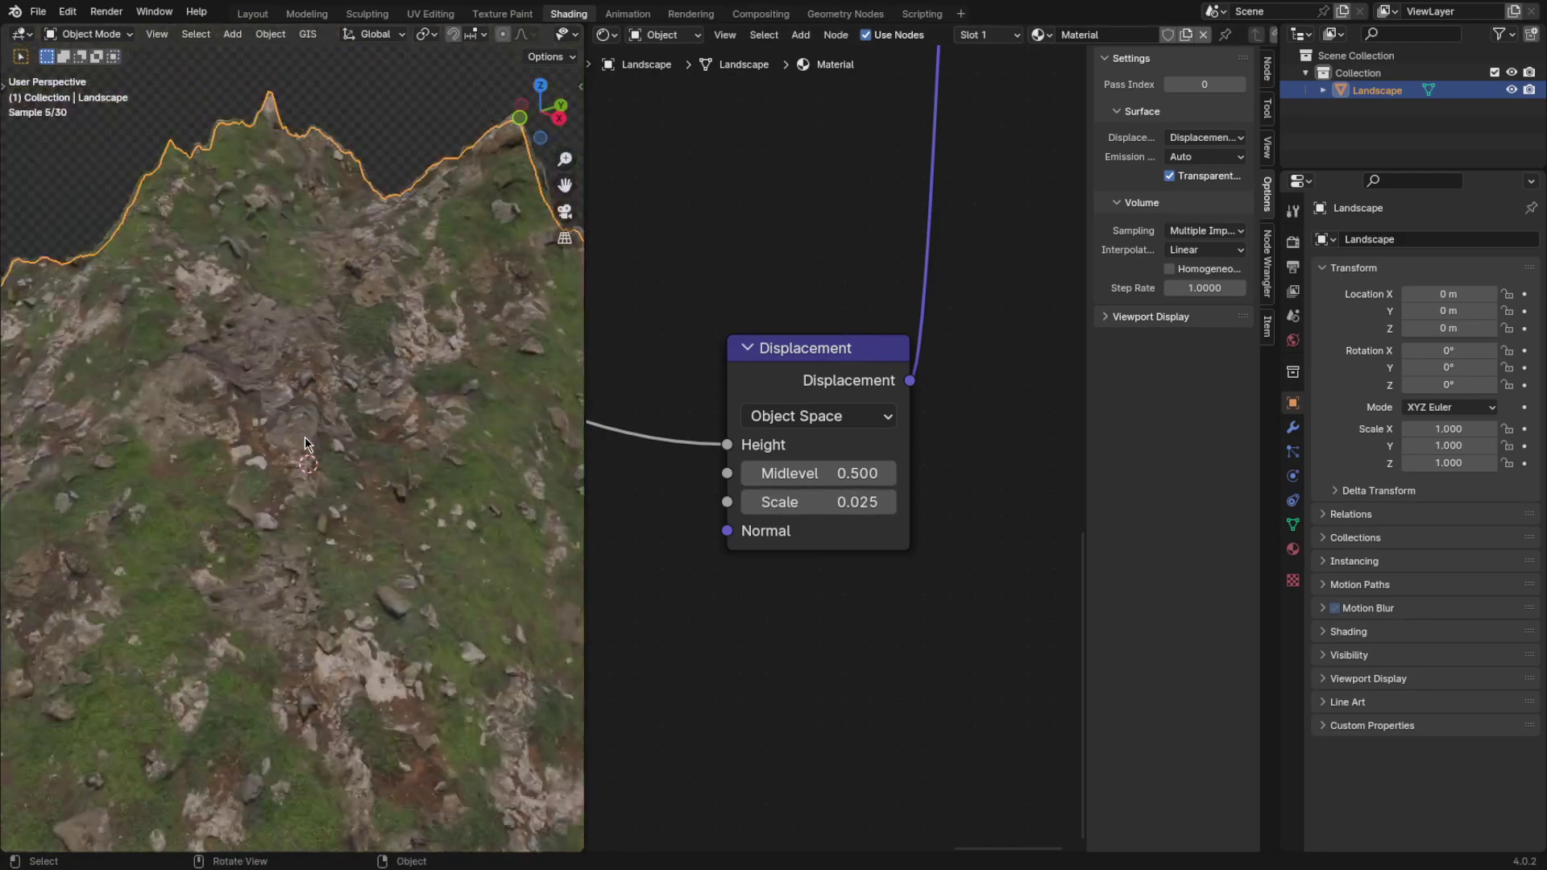
left_click(430, 297)
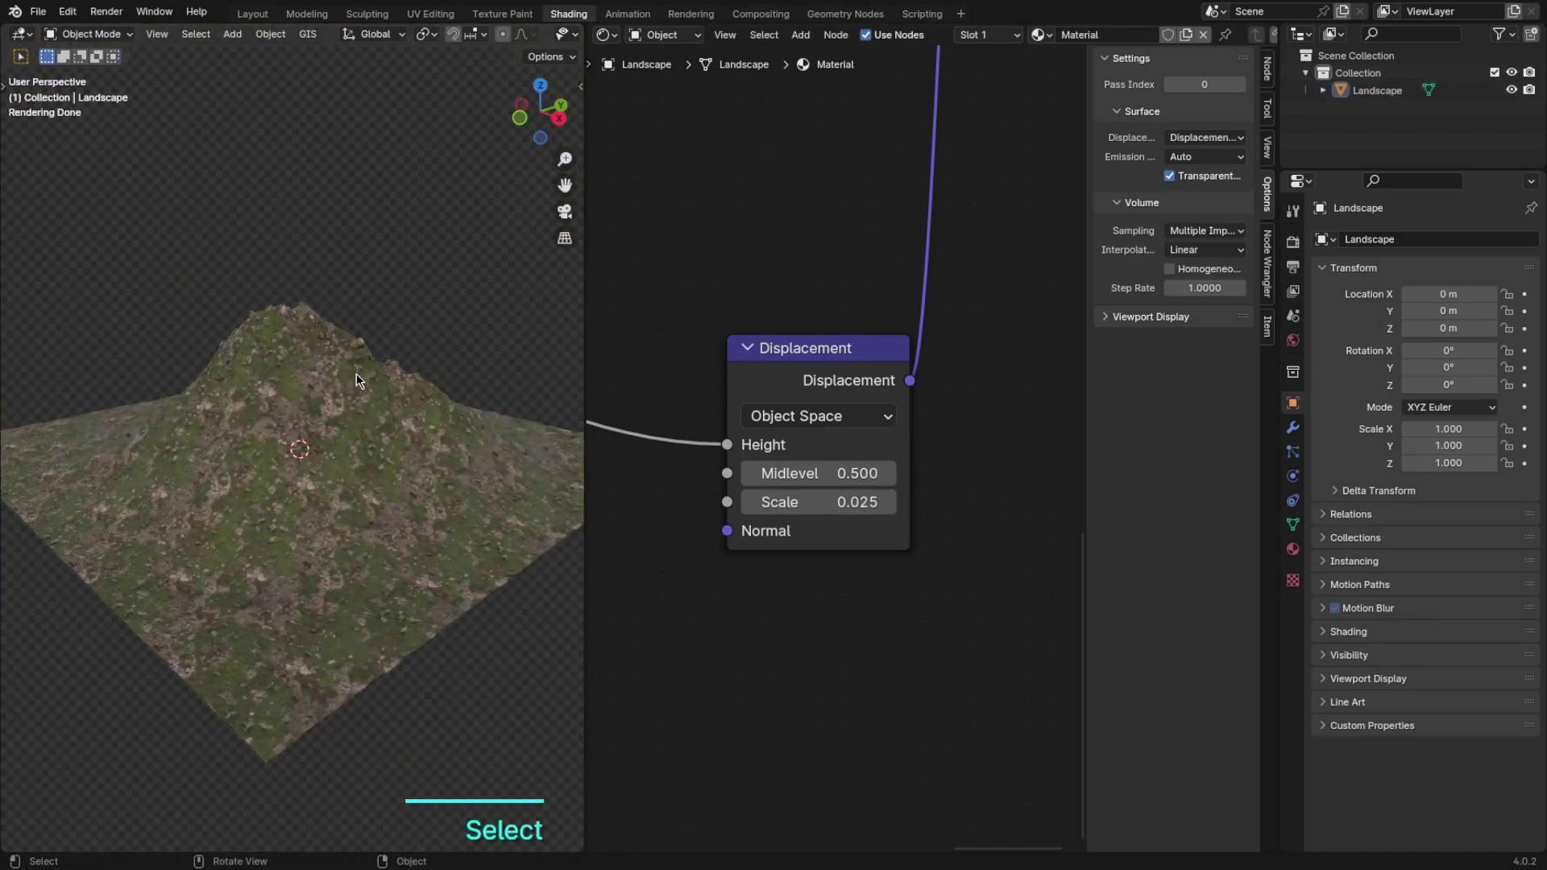
Step: Combine all nodes except the Material Output into a node group, leave the group, and move it closer to the Material Output
scroll(829, 249, "down", 7)
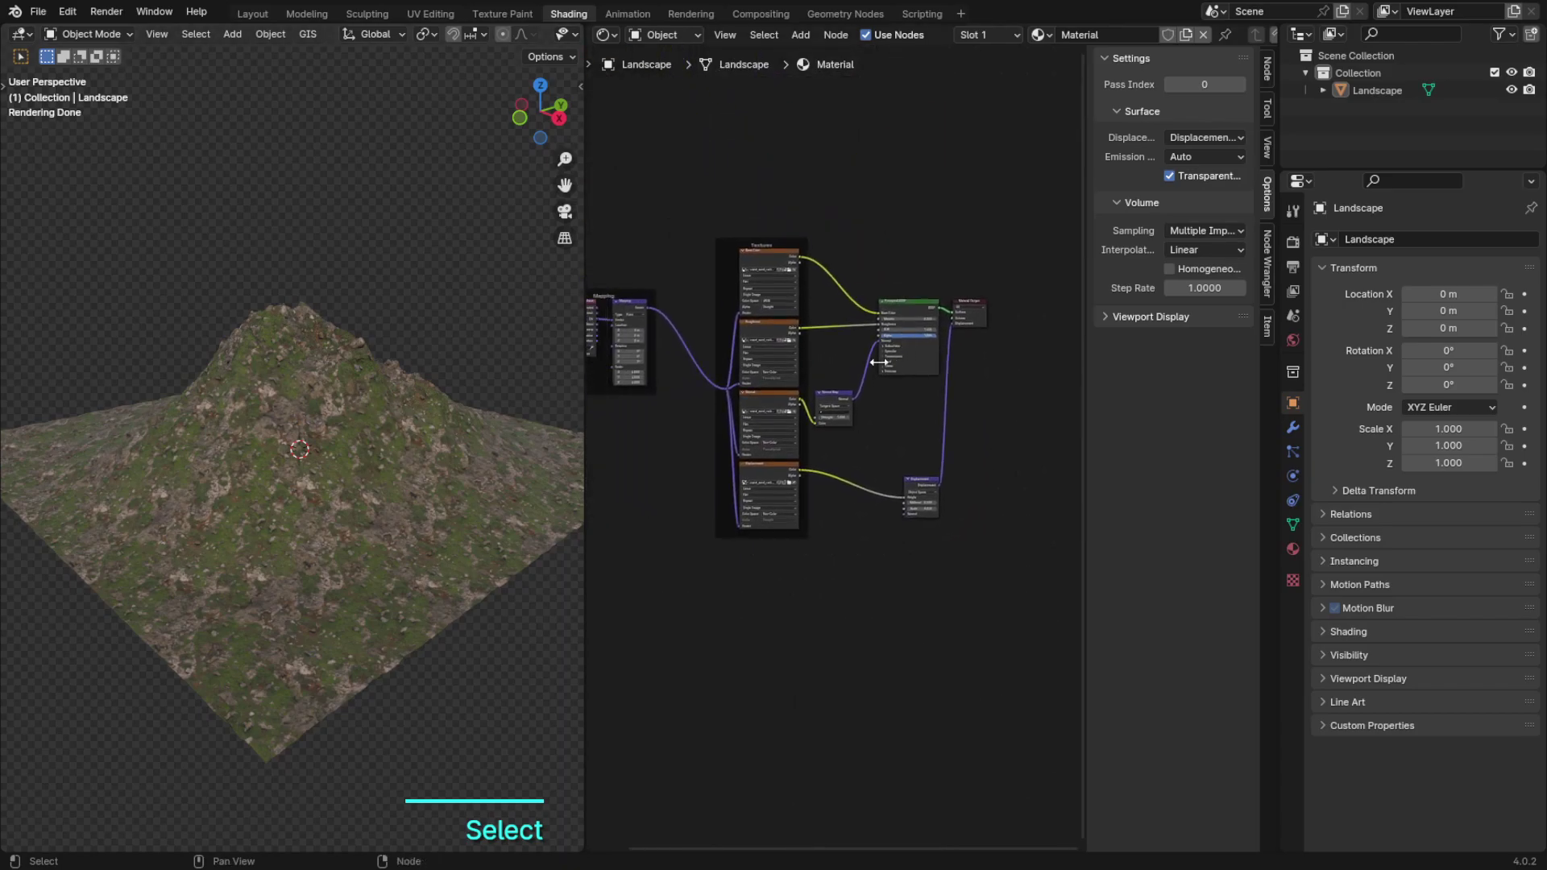
key("n")
left_click_drag(721, 604, 1112, 209)
key("ctrl+g")
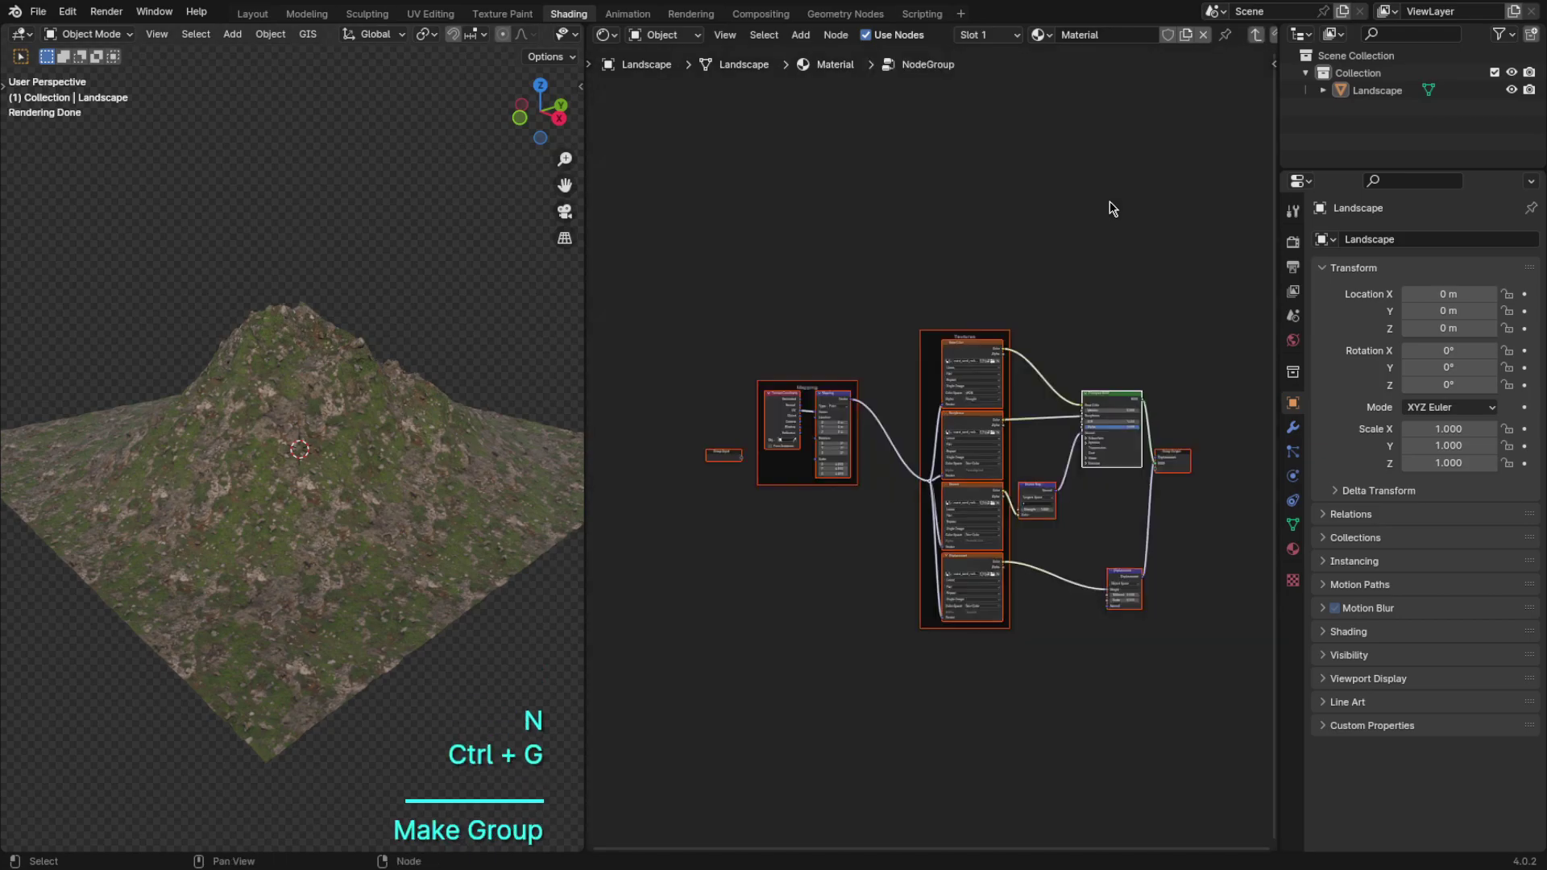
key("Tab")
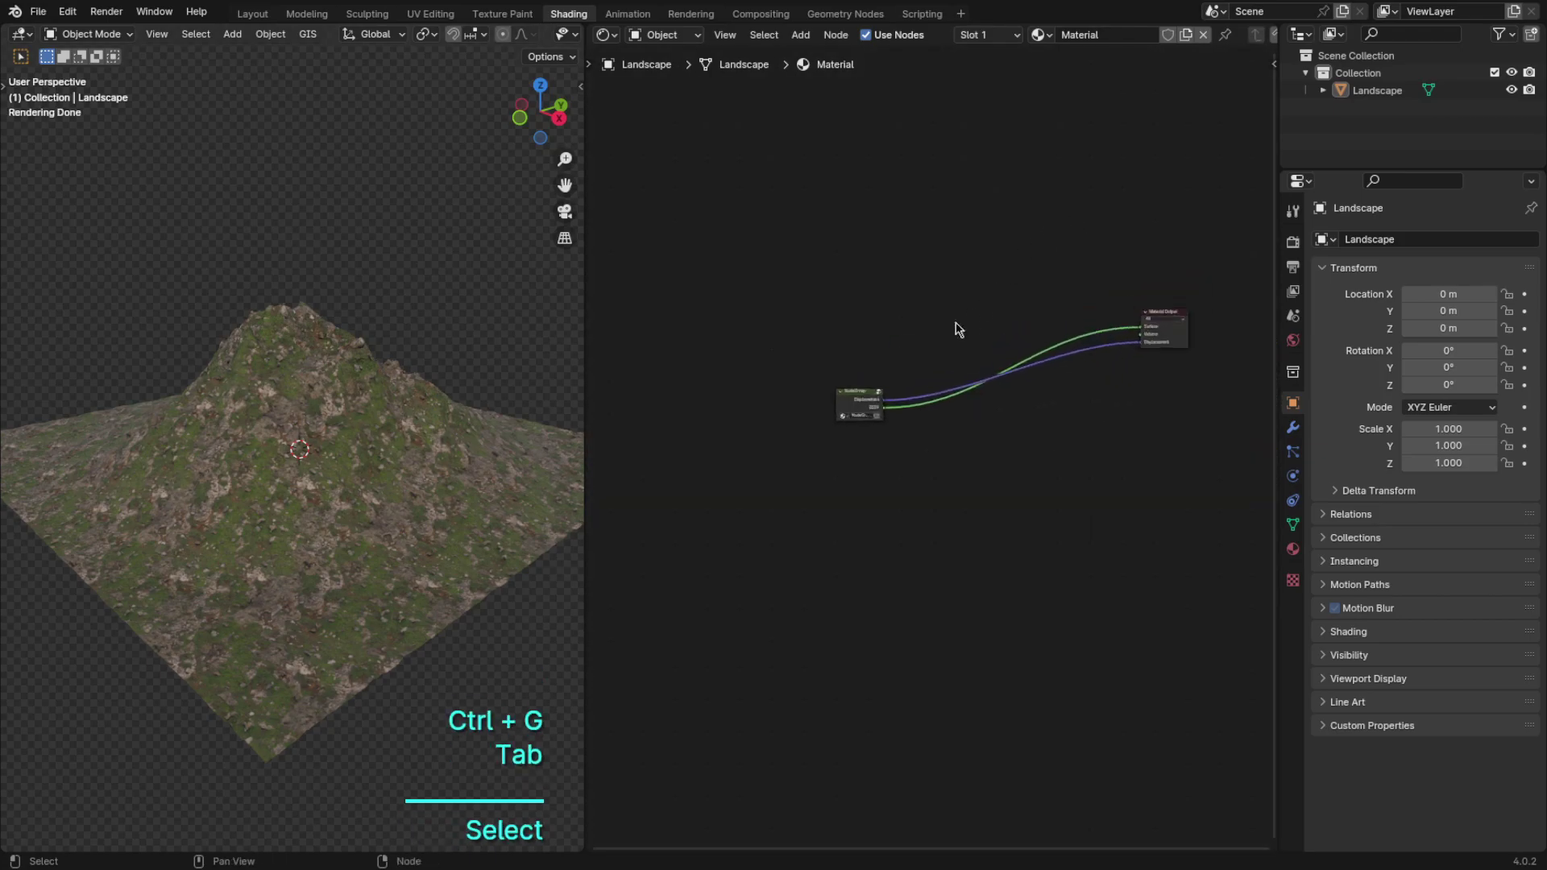
key("g")
left_click(1096, 203)
key("Home")
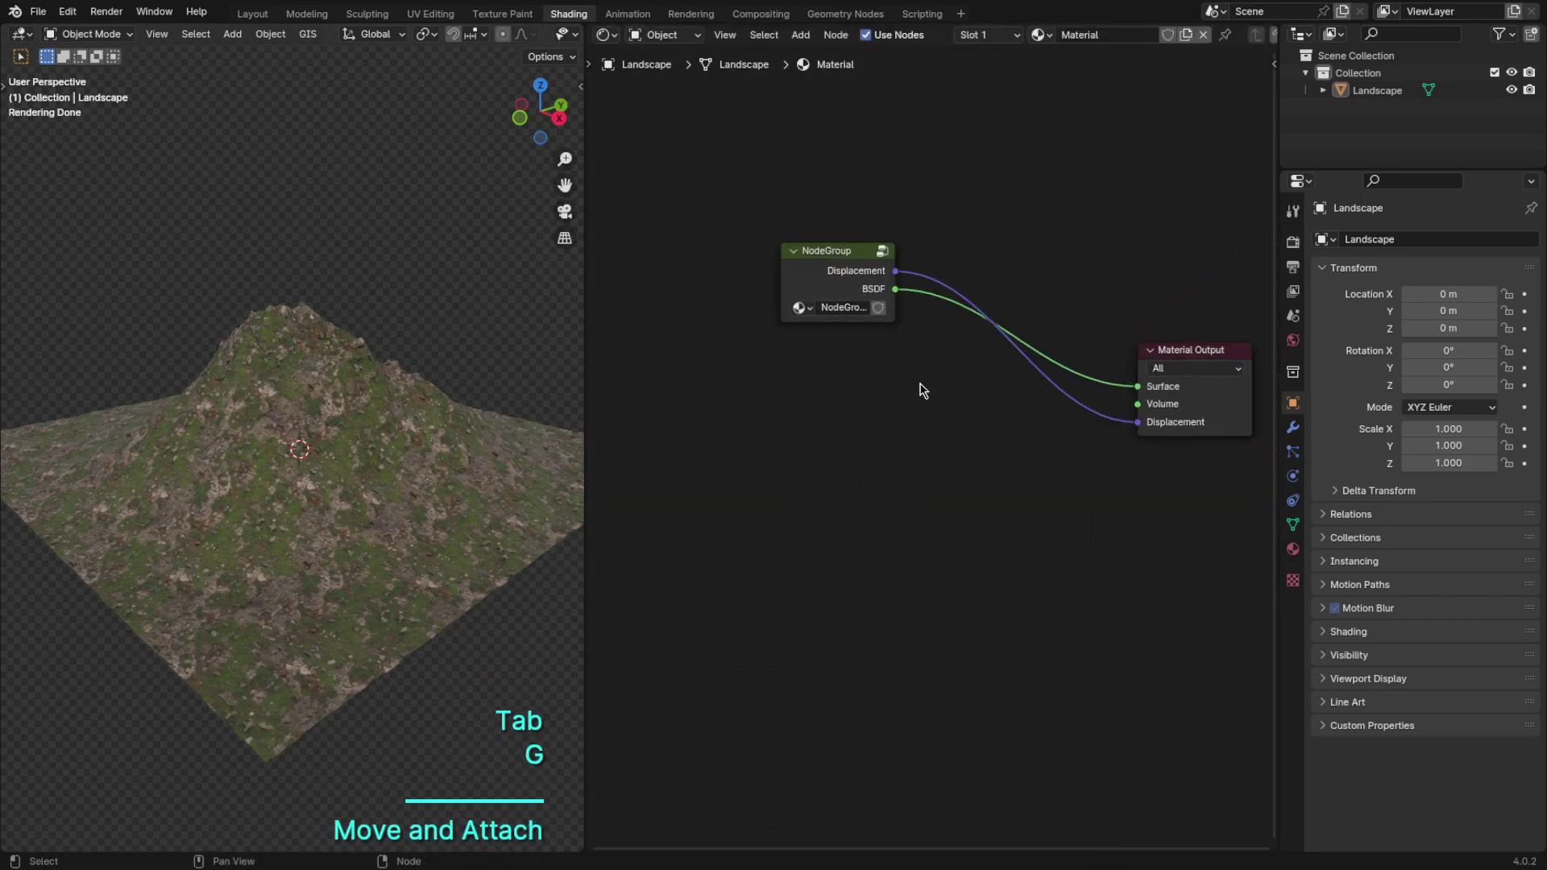
Step: Add a second Principled BSDF node and place it below the node group
key("shift+a")
type("prin")
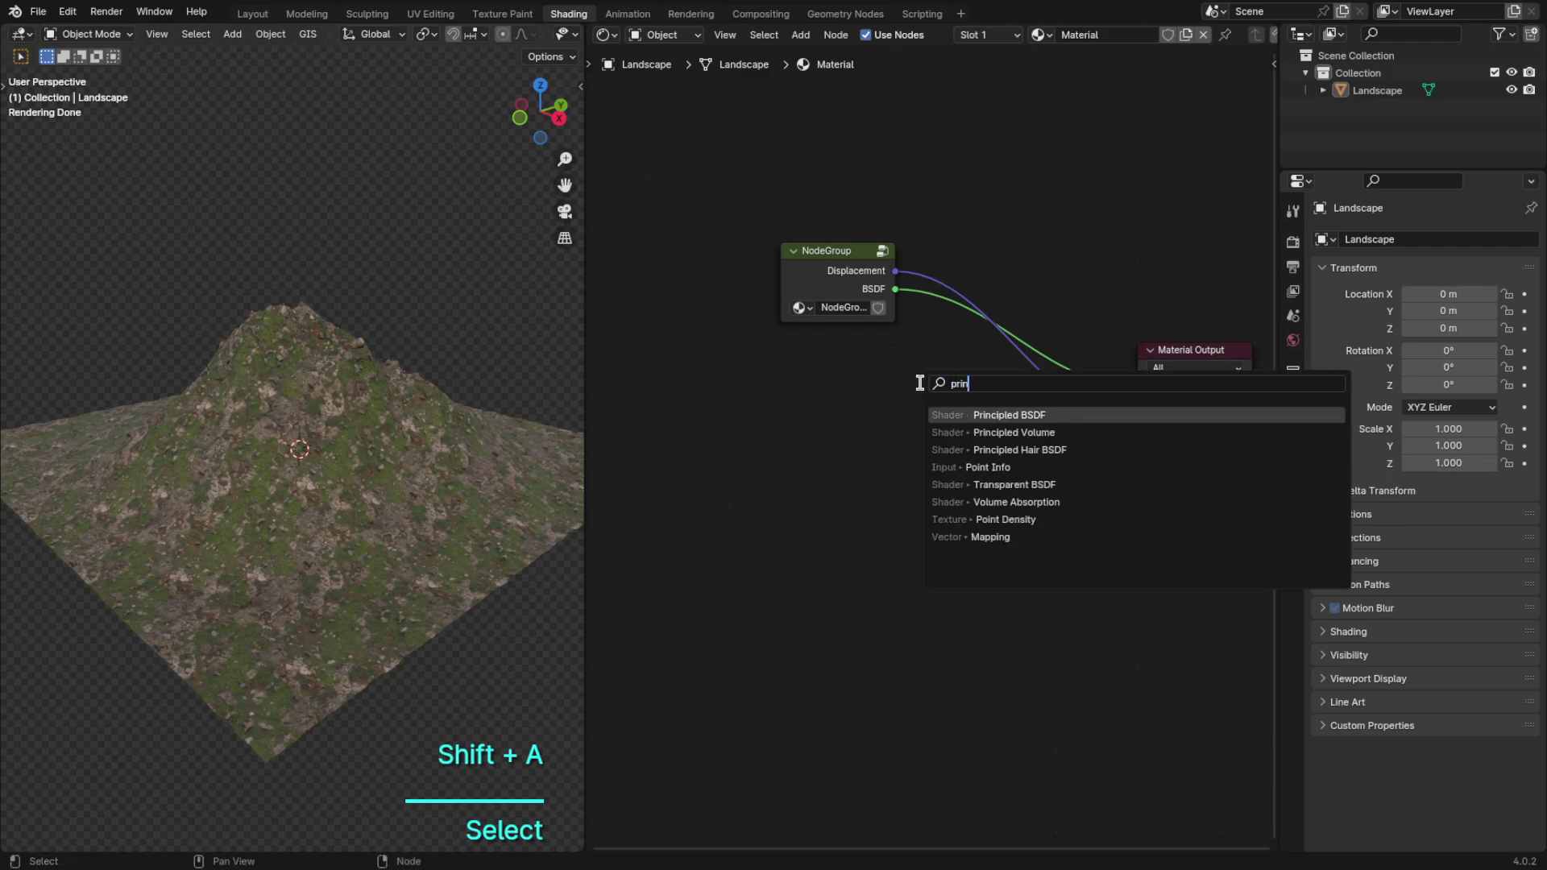
key("Return")
left_click(836, 501)
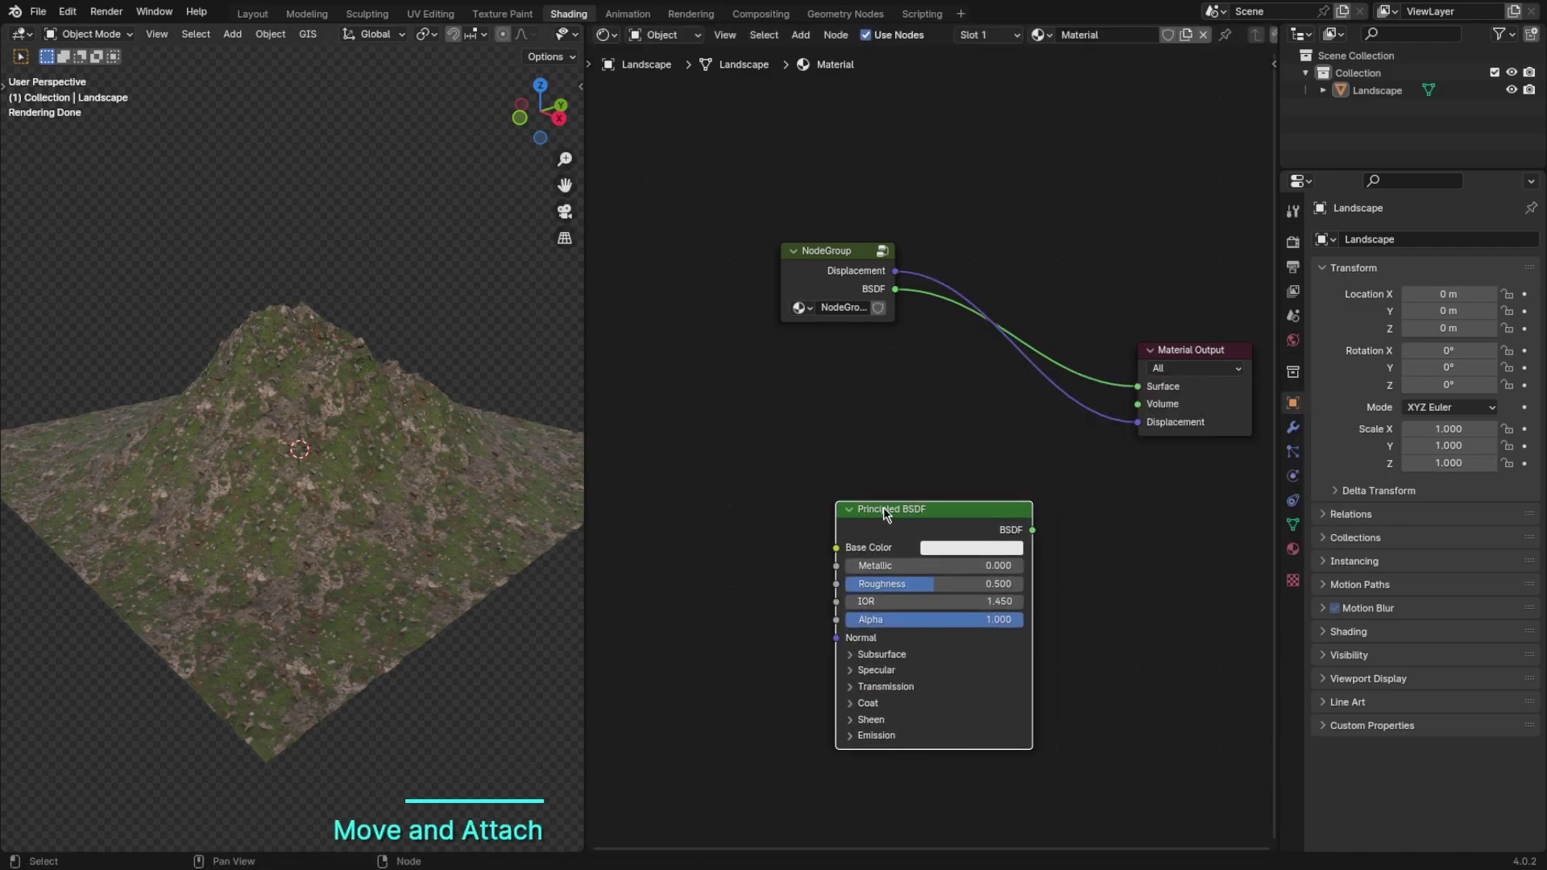
Step: Load the rocks_ground base color, roughness, normal and displacement textures onto the new Principled BSDF with Node Wrangler's texture setup
middle_click_drag(886, 504, 993, 421)
scroll(993, 421, "up", 1)
key("ctrl+shift+t")
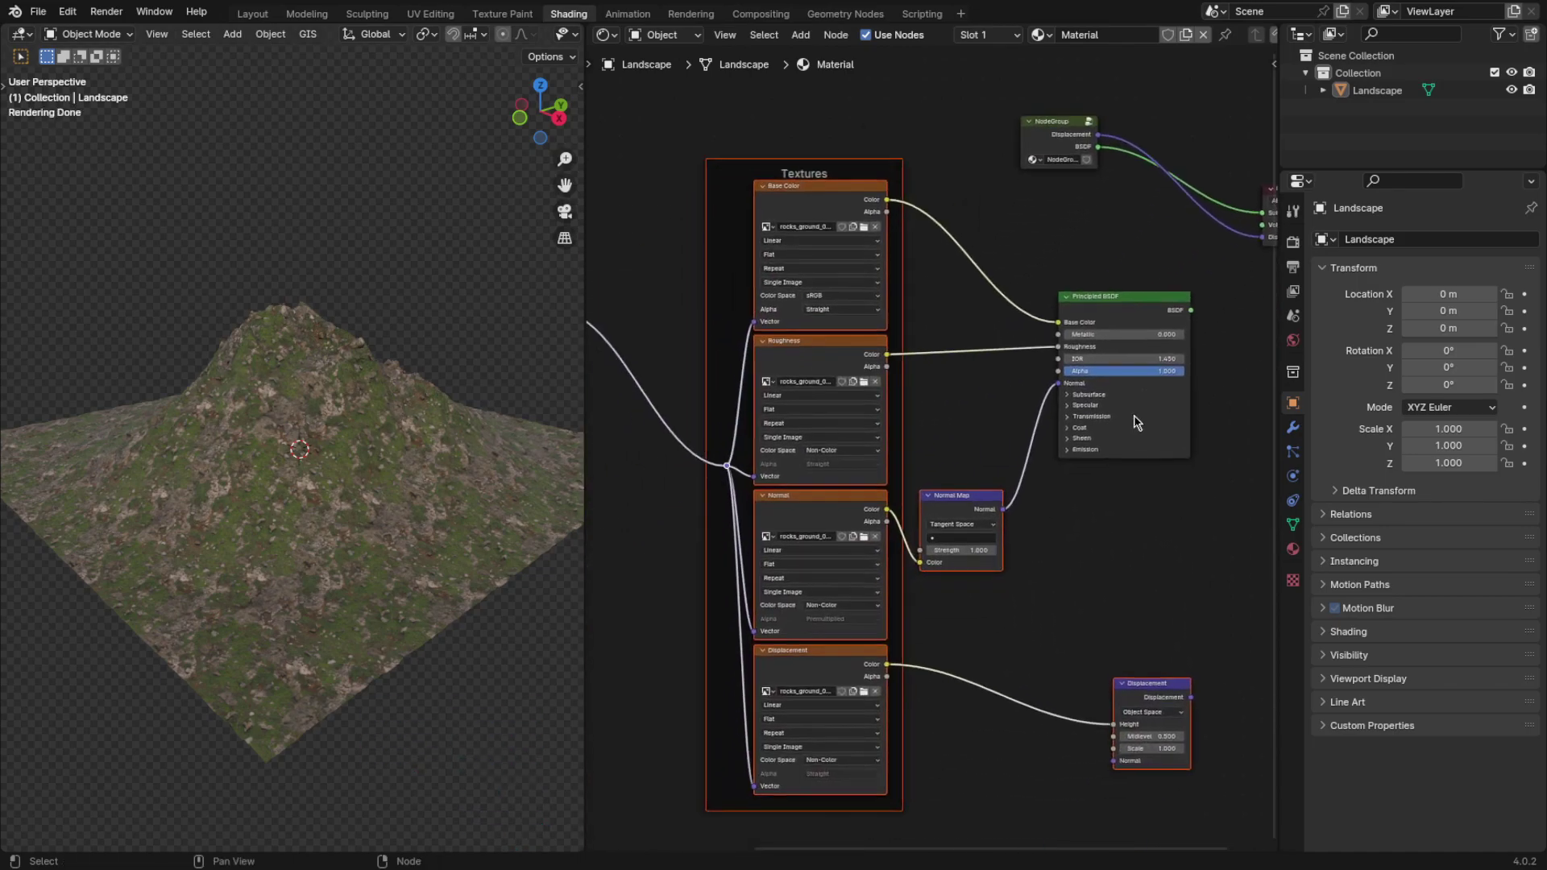
scroll(1139, 422, "down", 7)
scroll(1119, 435, "up", 5)
middle_click_drag(1144, 421, 1005, 460)
left_click(1176, 398)
scroll(1006, 460, "up", 4)
scroll(1012, 390, "down", 1)
scroll(1018, 398, "up", 1)
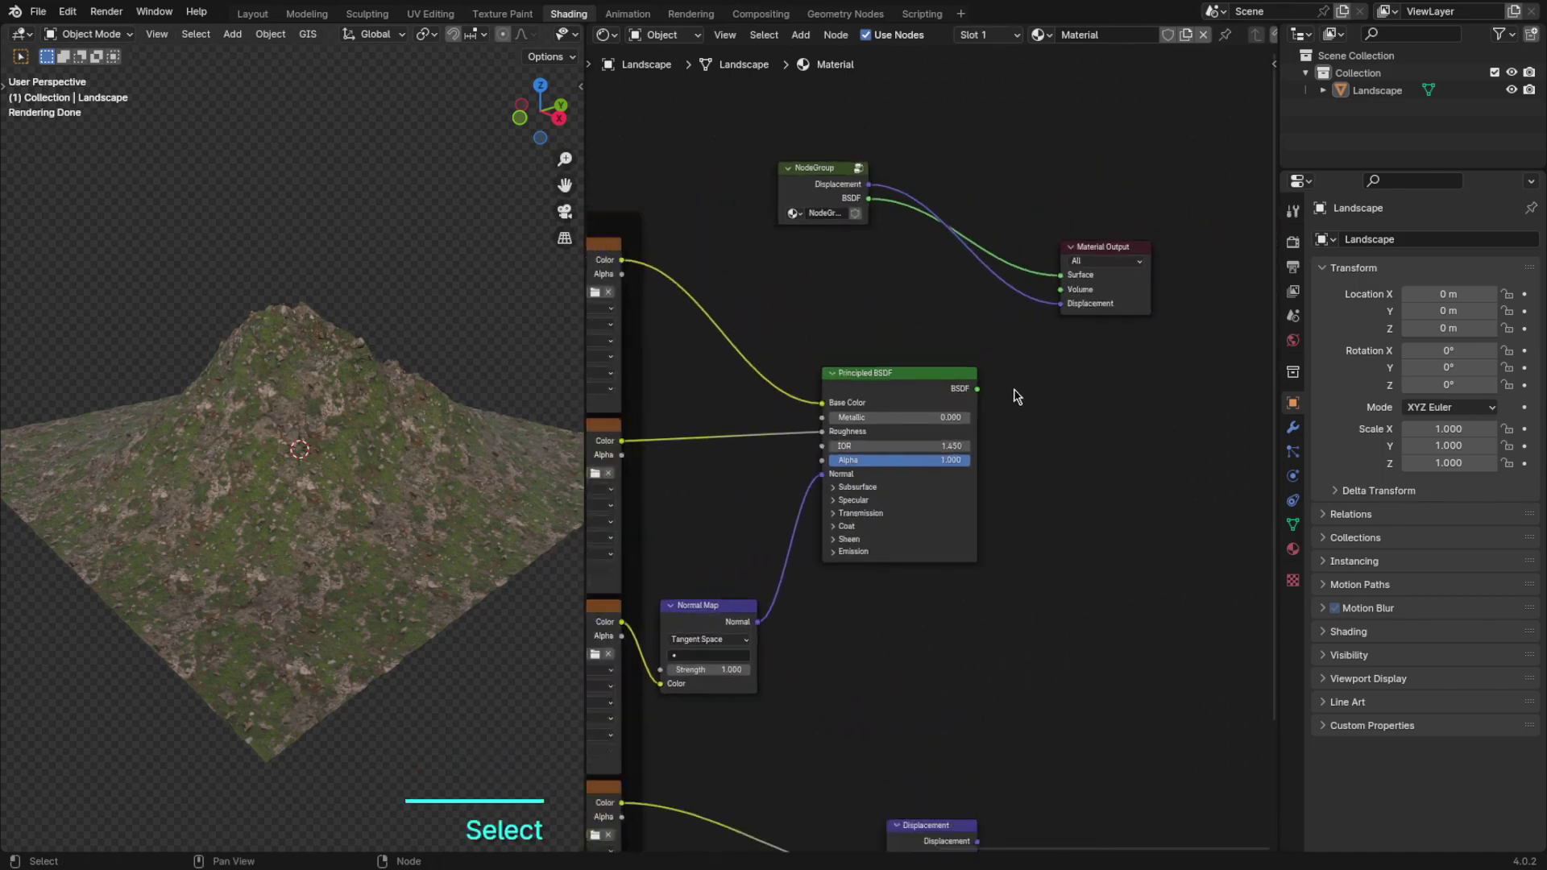
Step: Select the whole rocks_ground node setup and move it away from the existing node group and Material Output
scroll(985, 387, "down", 4)
left_click_drag(653, 647, 971, 403)
key("g")
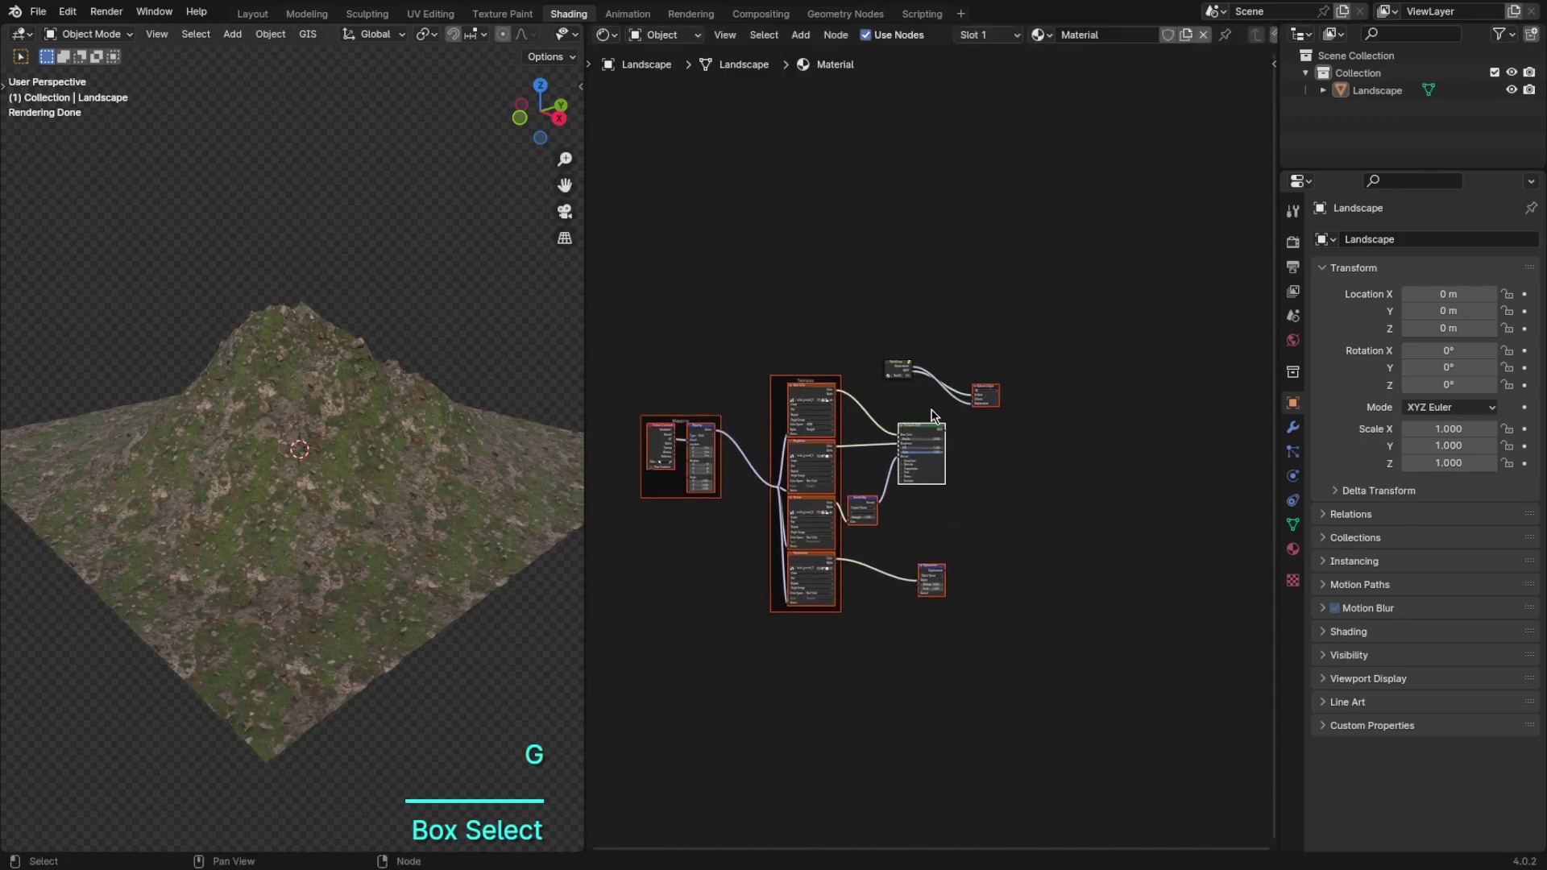
left_click_drag(659, 644, 949, 418)
key("g")
left_click(880, 423)
left_click(843, 390)
middle_click_drag(747, 394, 911, 370)
scroll(911, 369, "up", 3)
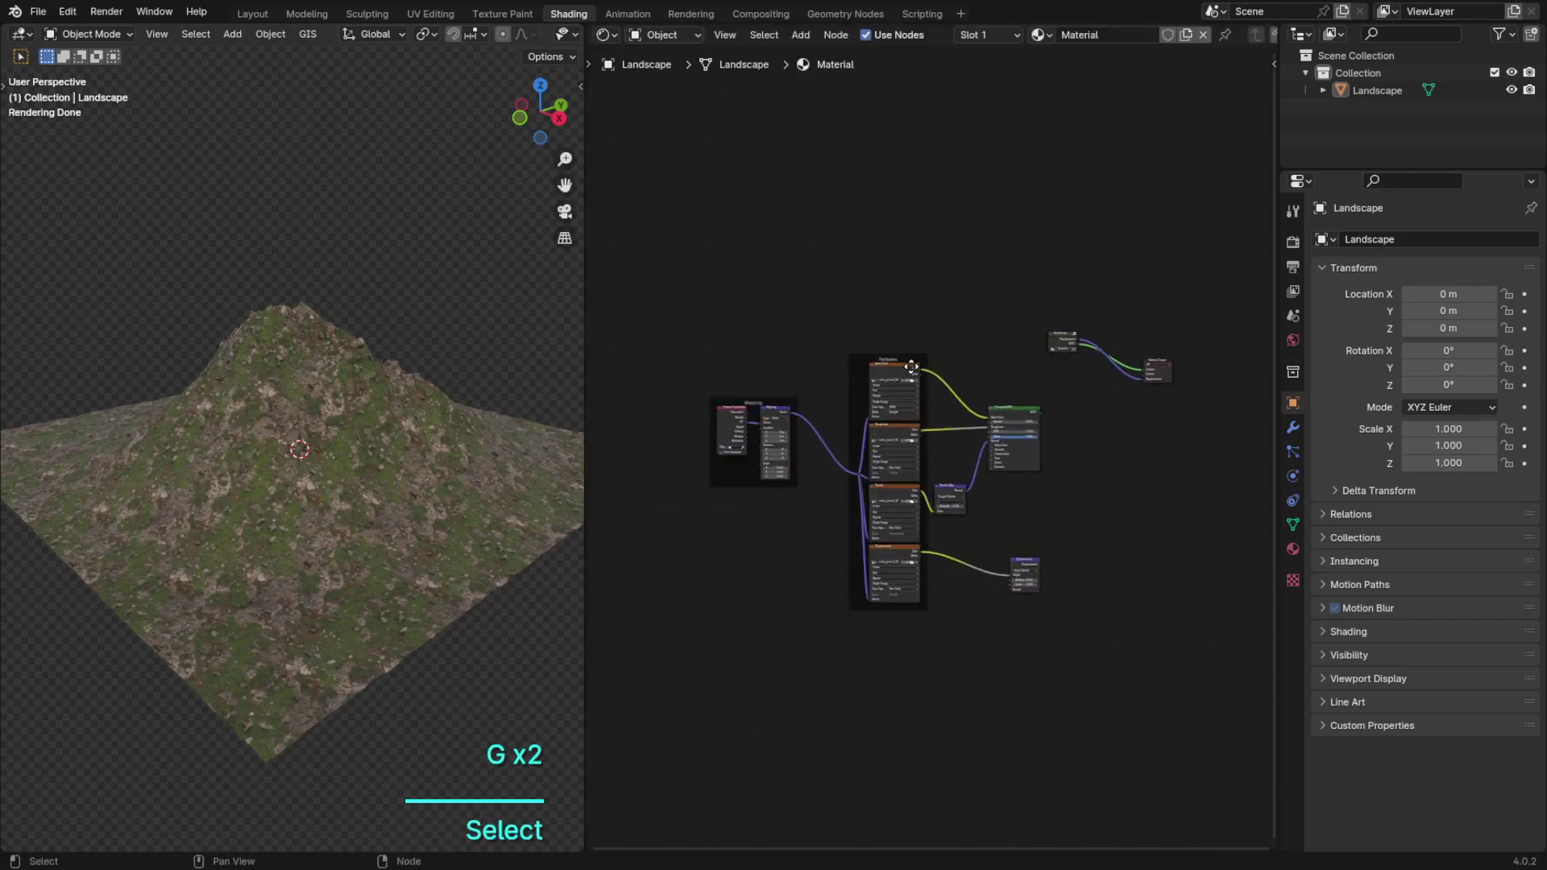
middle_click_drag(1104, 384, 1053, 397)
scroll(1055, 398, "up", 3)
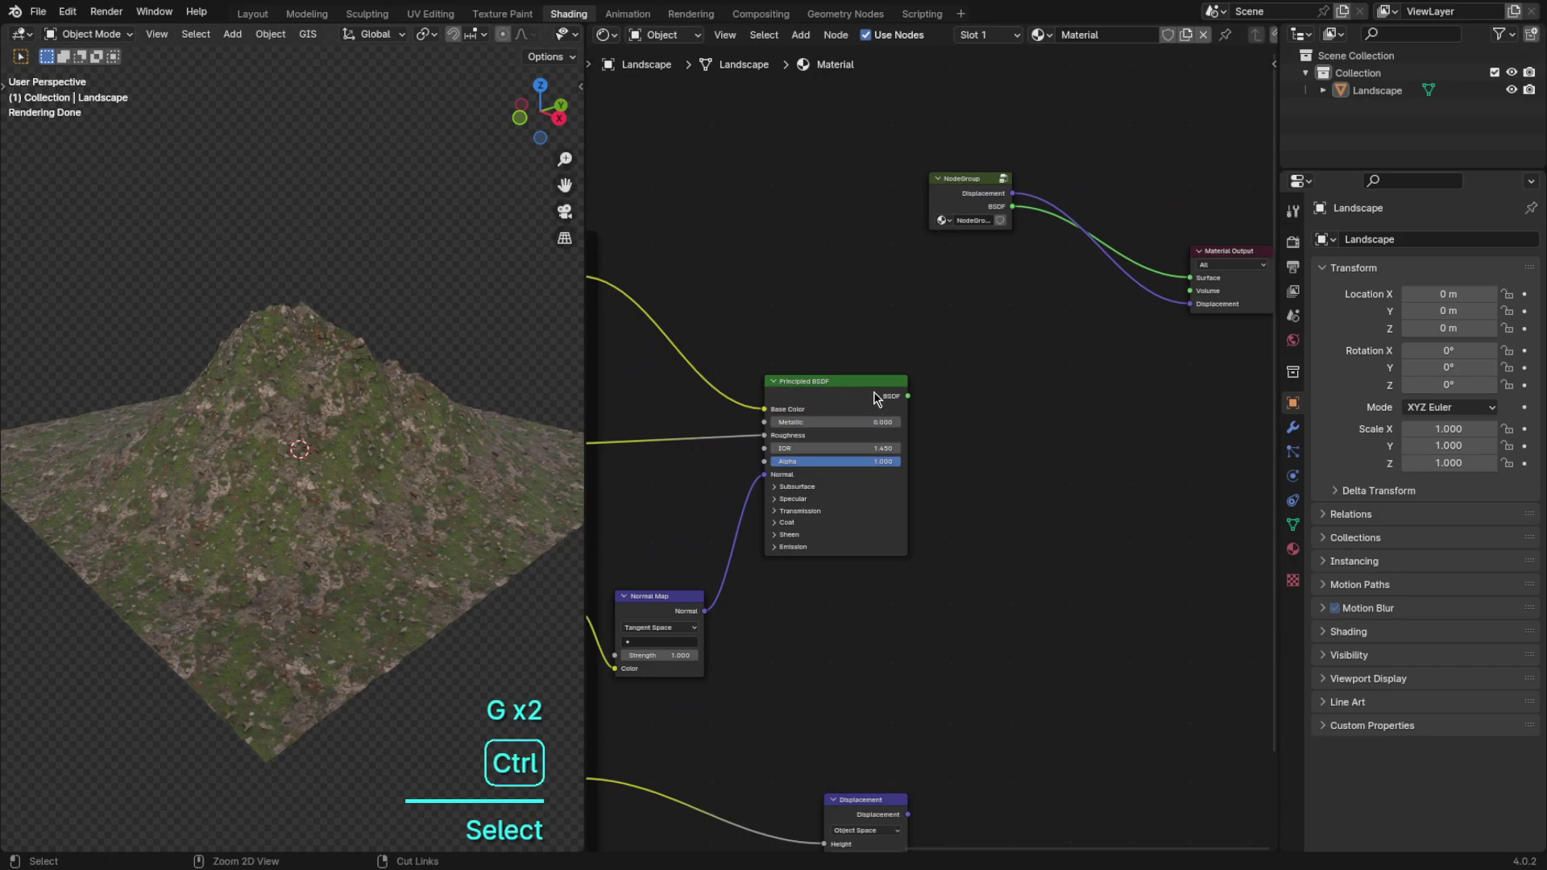
Step: Preview the rocks_ground Principled BSDF on the landscape and set its Mapping node's scale to 5 on all axes
left_click(758, 437, "ctrl+shift")
mouse_move(711, 440)
middle_mouse_down()
mouse_move(1022, 414)
mouse_move(715, 411)
middle_mouse_up()
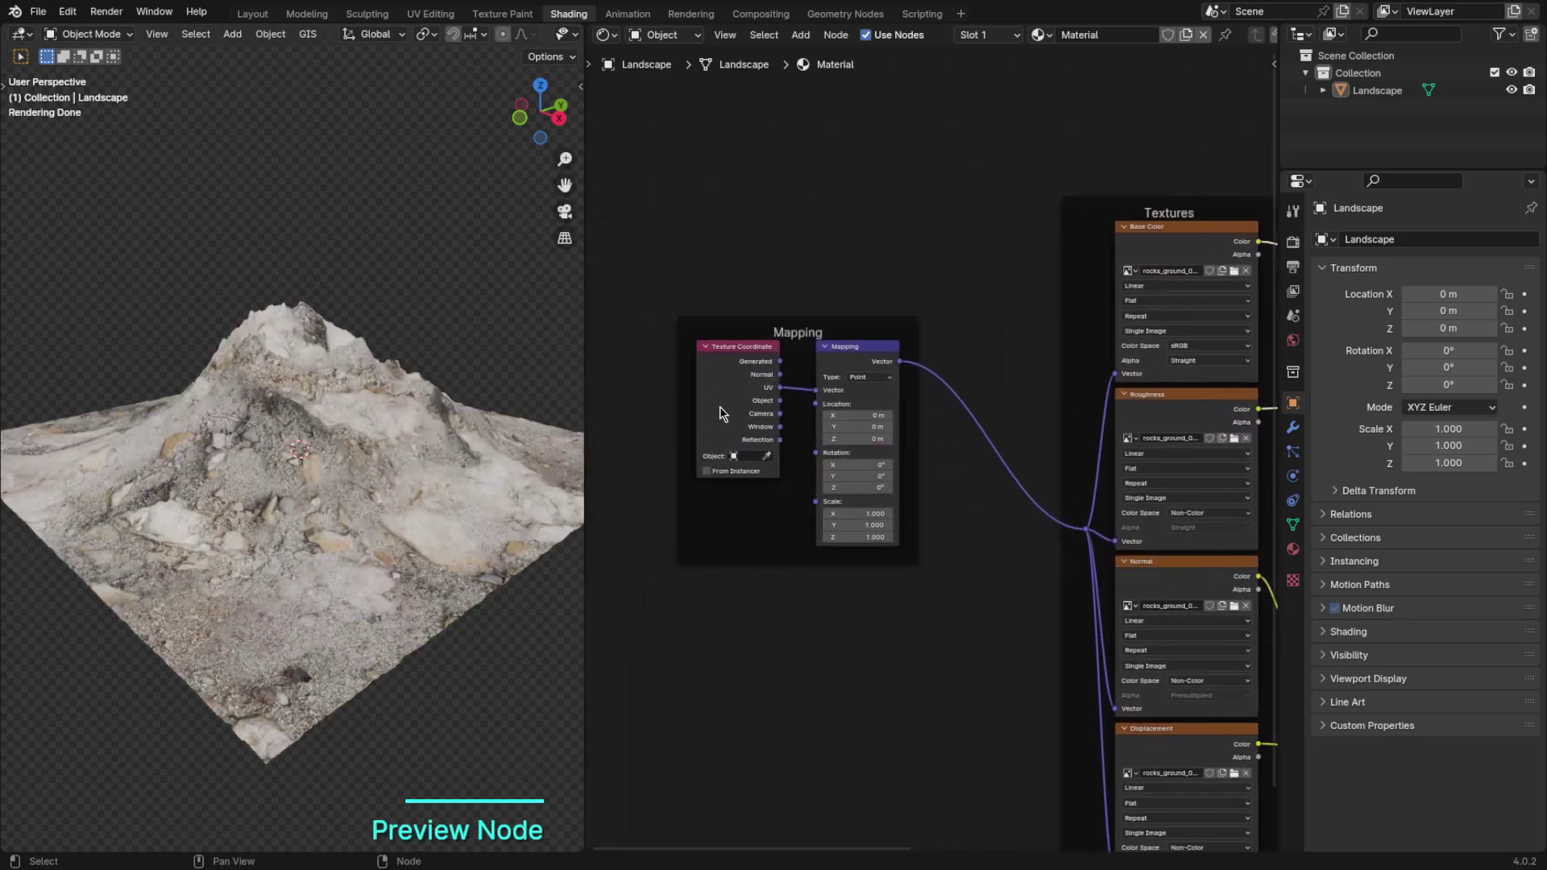
scroll(715, 411, "up", 4)
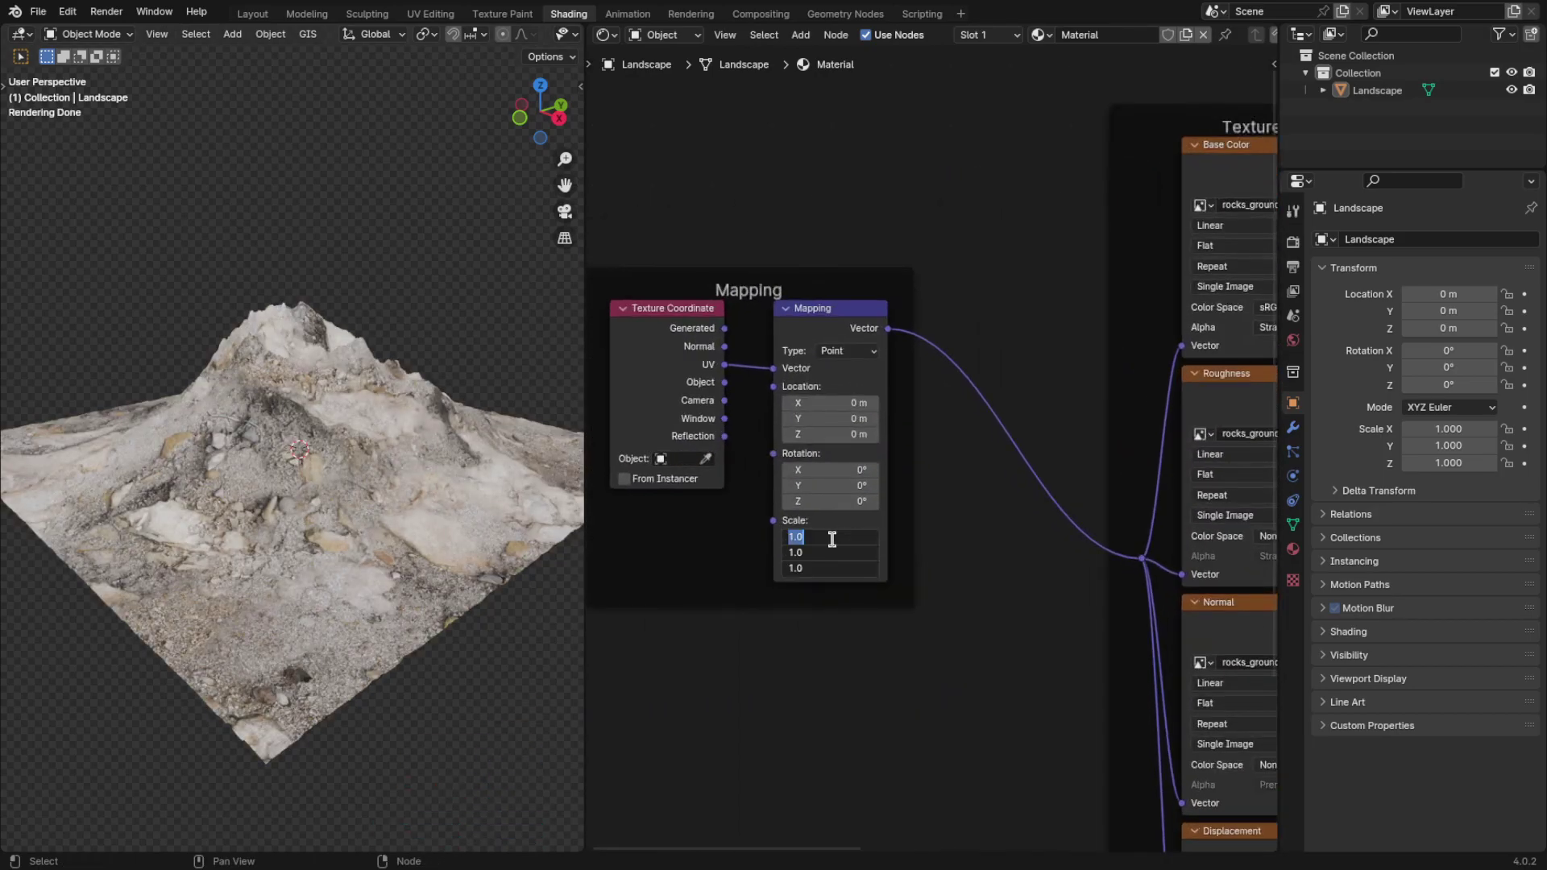
key("Return")
scroll(440, 411, "up", 6)
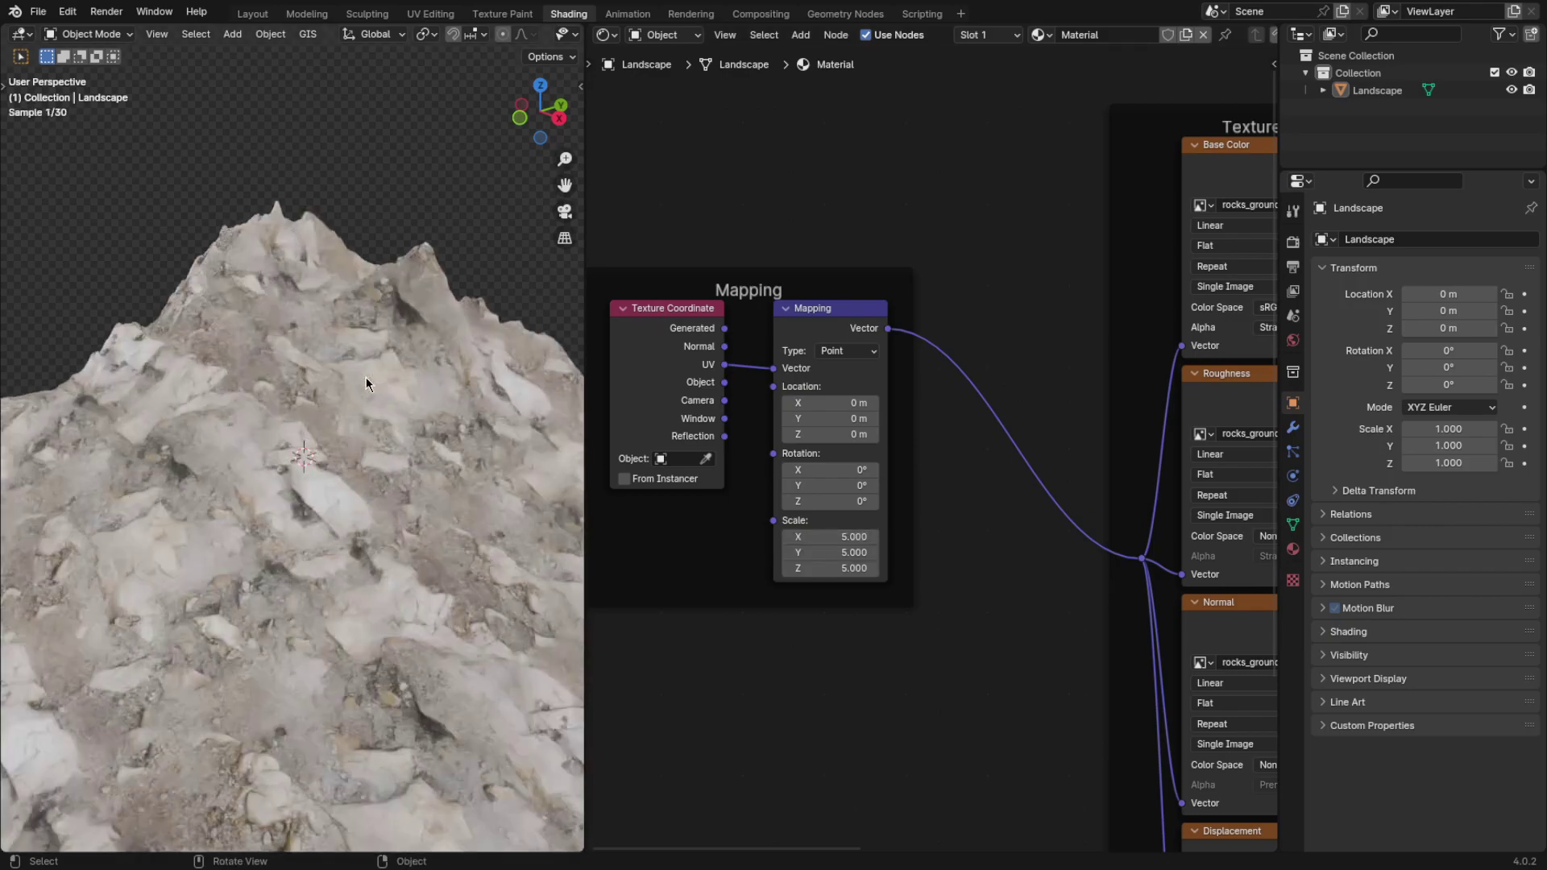
Step: Set the rocks_ground Mapping node's scale to 10 on the X, Y and Z axes
left_click_drag(830, 537, 878, 569)
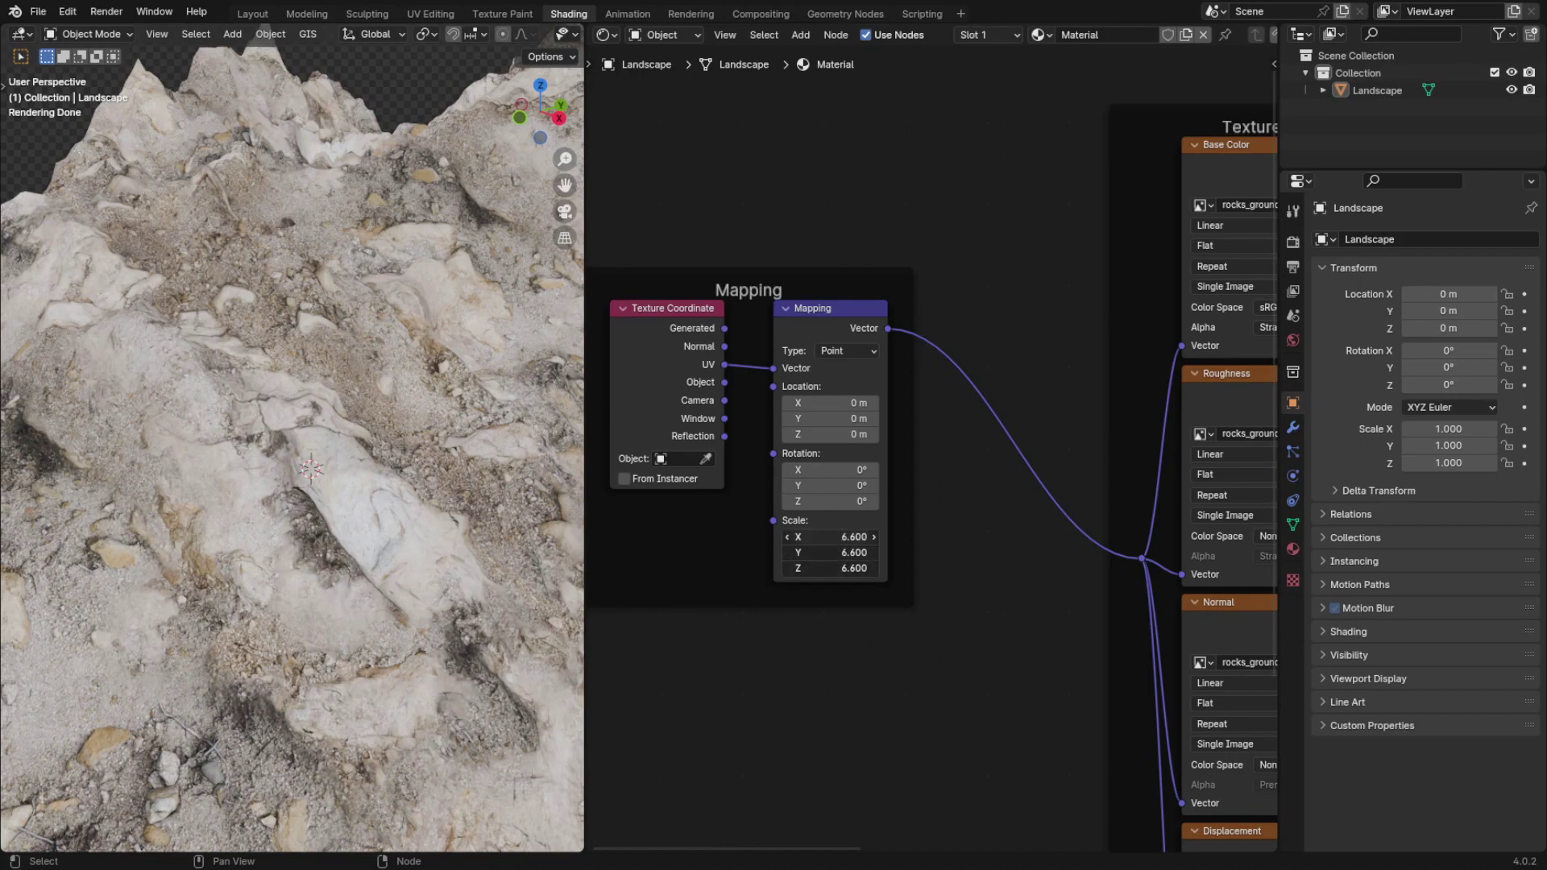
type("10")
key("Return")
scroll(314, 445, "down", 6)
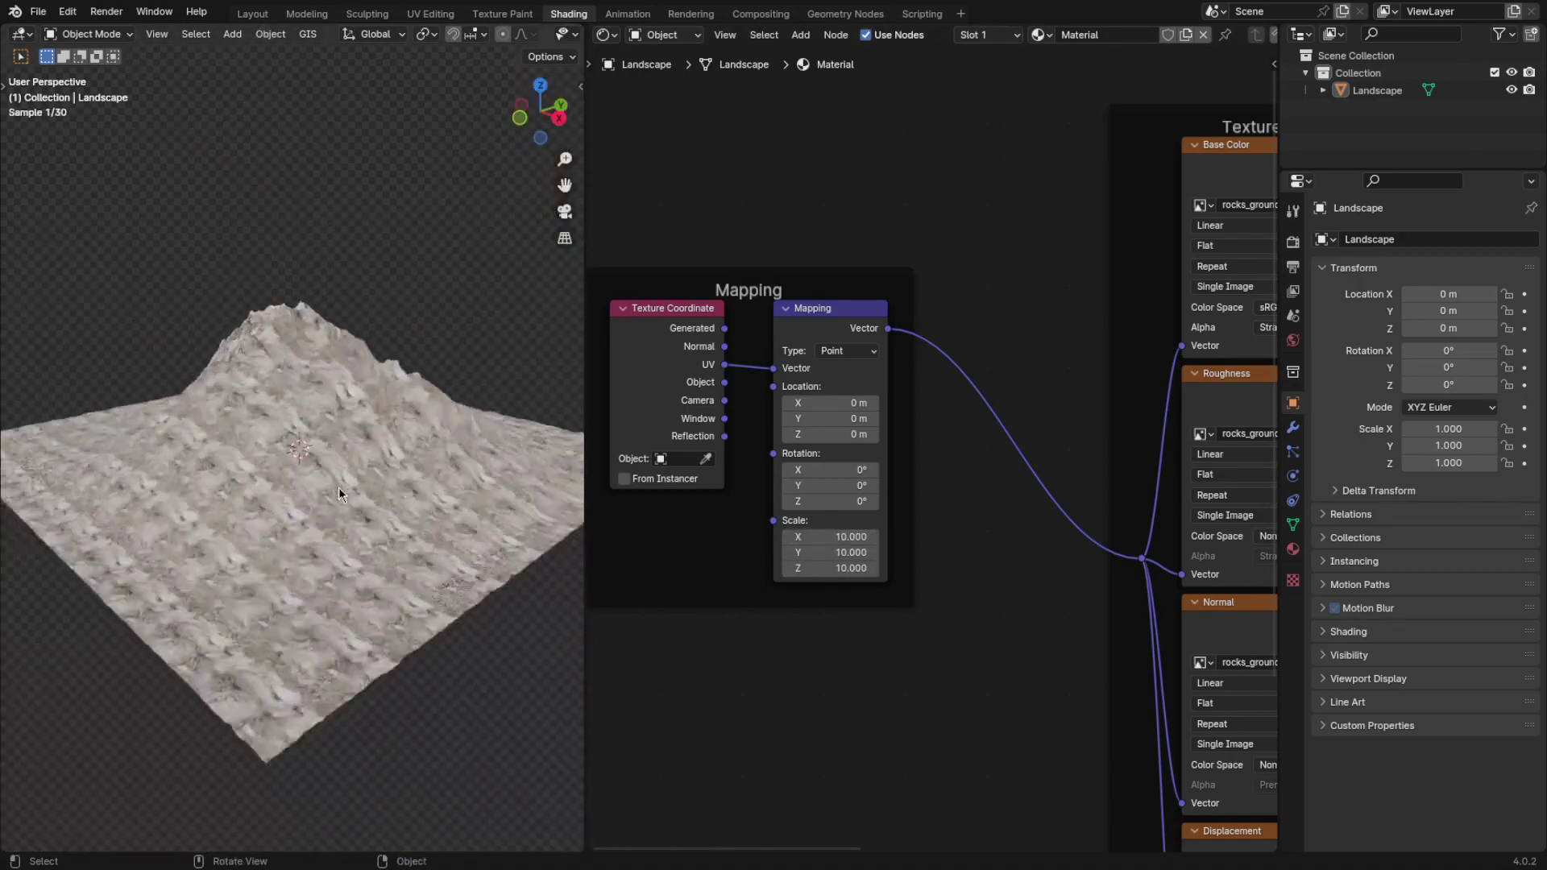
scroll(313, 445, "up", 1)
scroll(1008, 467, "down", 8)
Step: Add a Mix Shader node near the Material Output
middle_click_drag(1188, 426, 1008, 419)
middle_click_drag(1180, 362, 907, 359)
scroll(911, 371, "up", 1)
scroll(1039, 383, "up", 1)
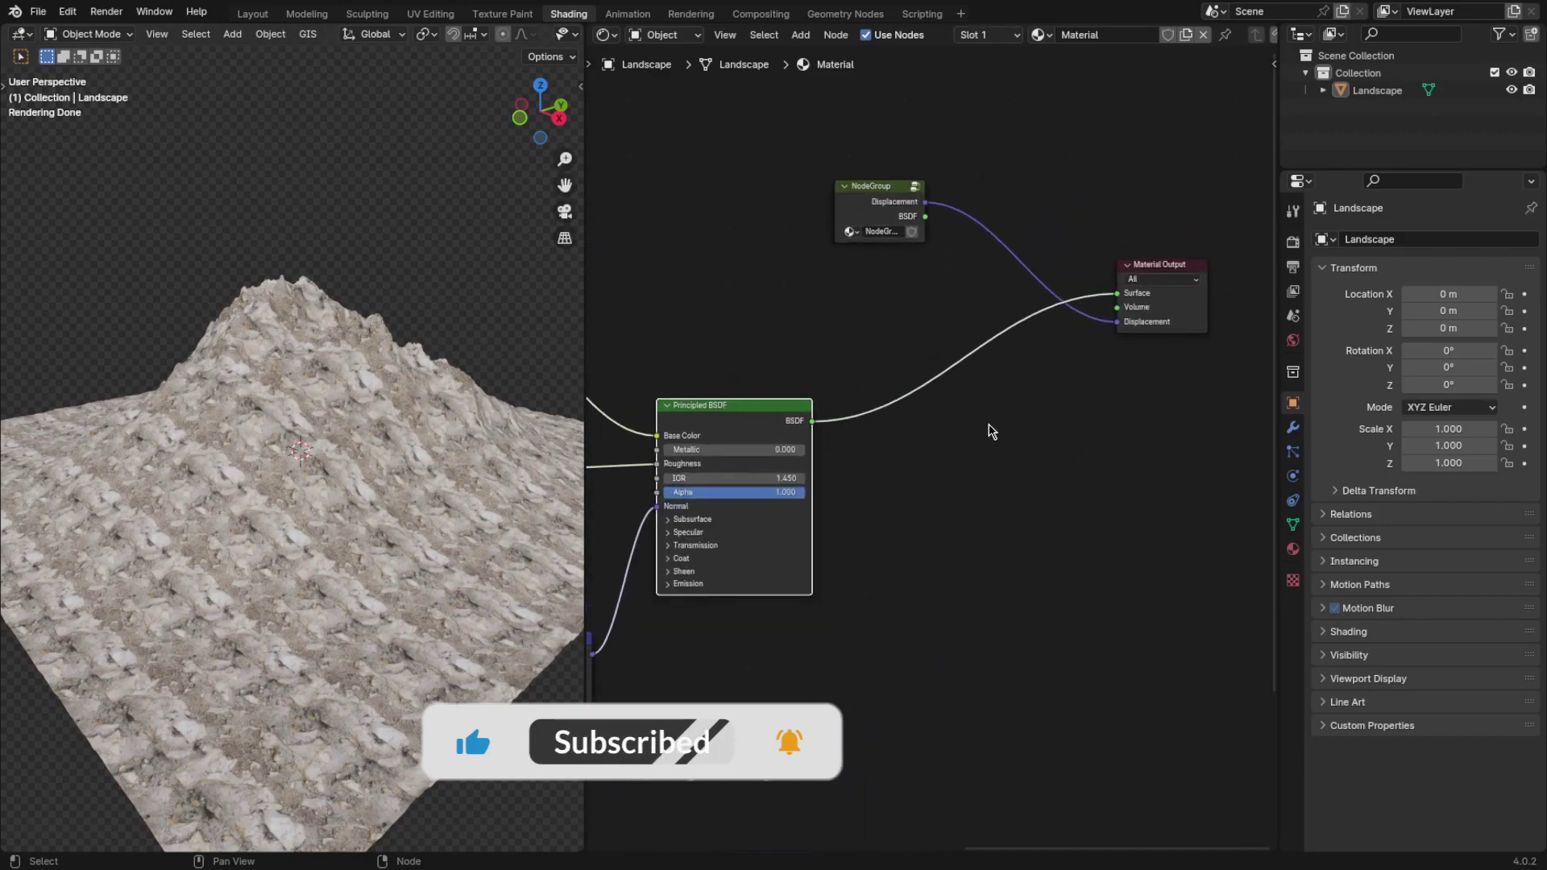
scroll(1030, 378, "up", 1)
key("shift+a")
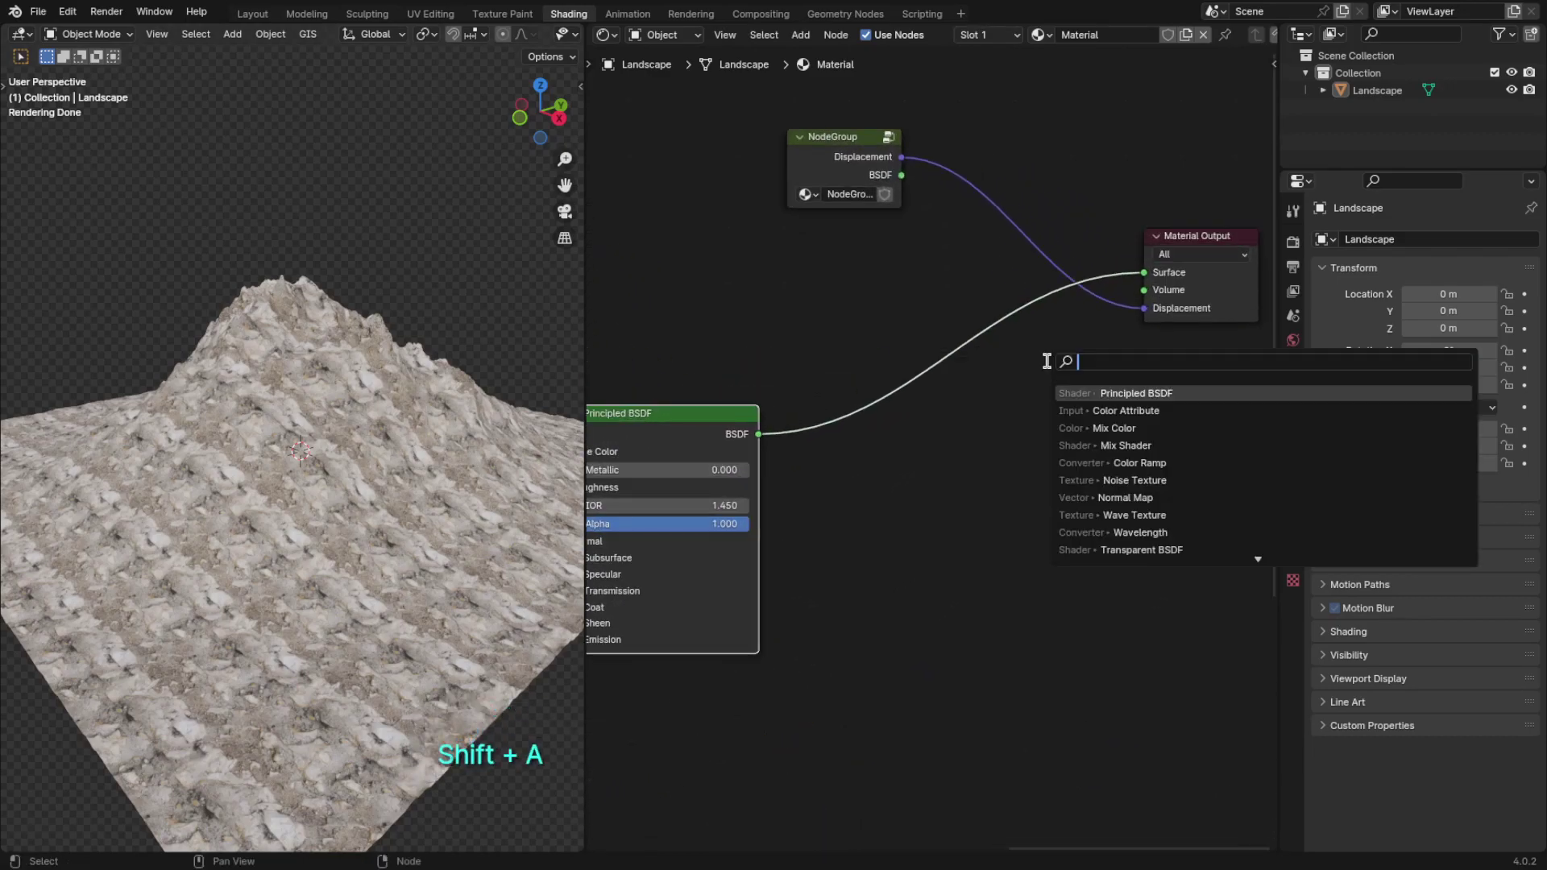
type("mi")
key("Down")
key("Down")
key("Return")
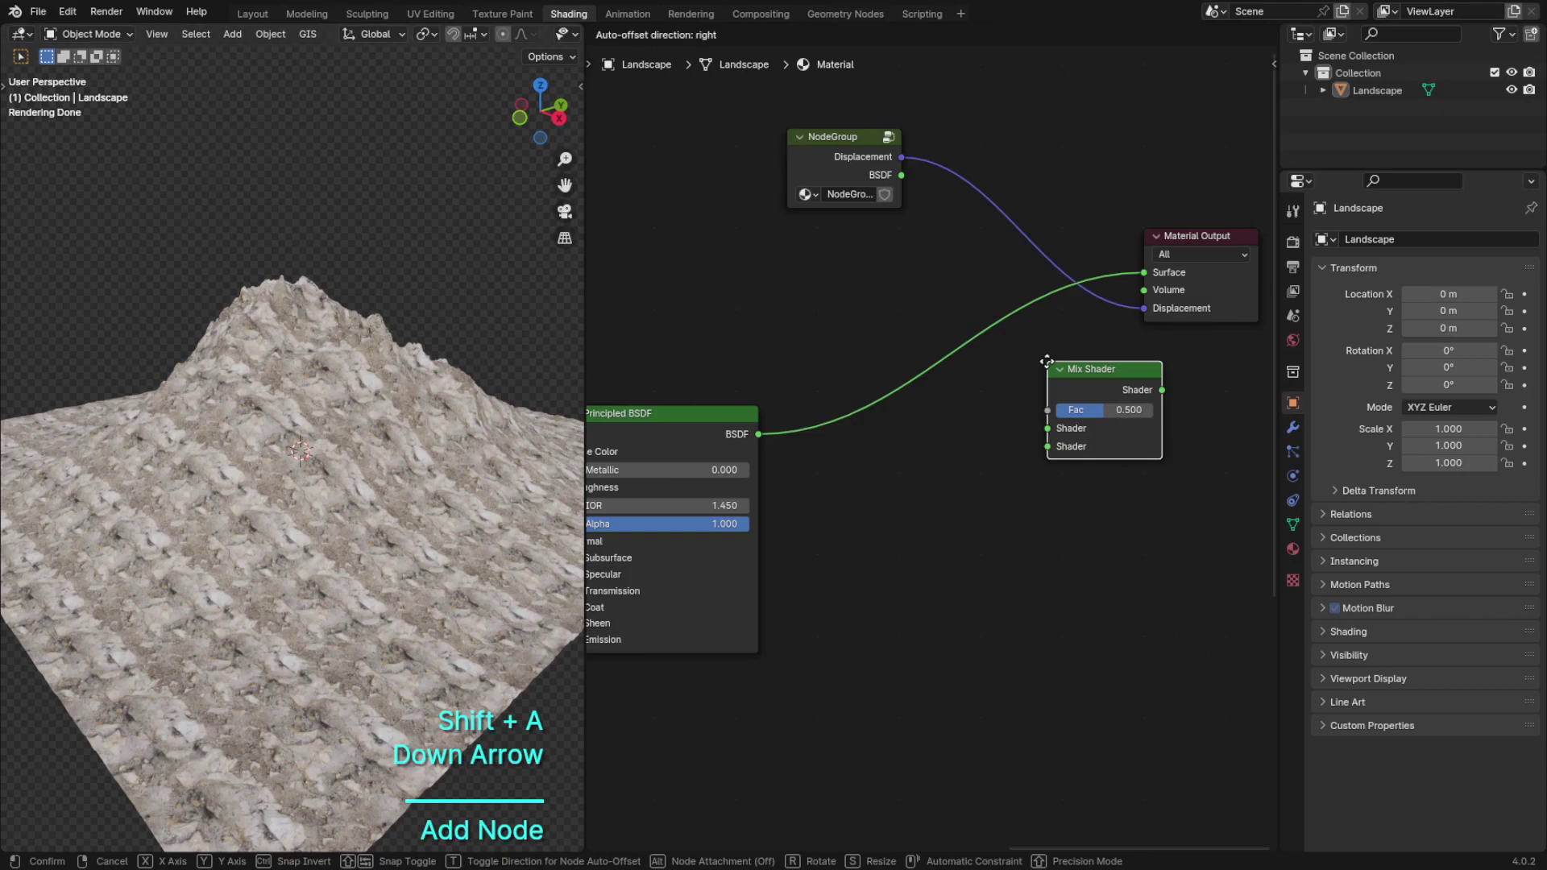
left_click(1047, 362)
Step: Blend the node group's BSDF with the rocks_ground Principled BSDF through the Mix Shader into the Material Output's Surface
left_click_drag(902, 176, 1047, 445)
left_click_drag(1162, 390, 1144, 272)
left_click_drag(1102, 383, 984, 329)
Step: Add a Mix Color node just below the Mix Shader
scroll(985, 329, "down", 12)
middle_click_drag(832, 407, 880, 364)
scroll(895, 365, "up", 5)
key("shift+a")
left_click(1031, 366)
type("mix")
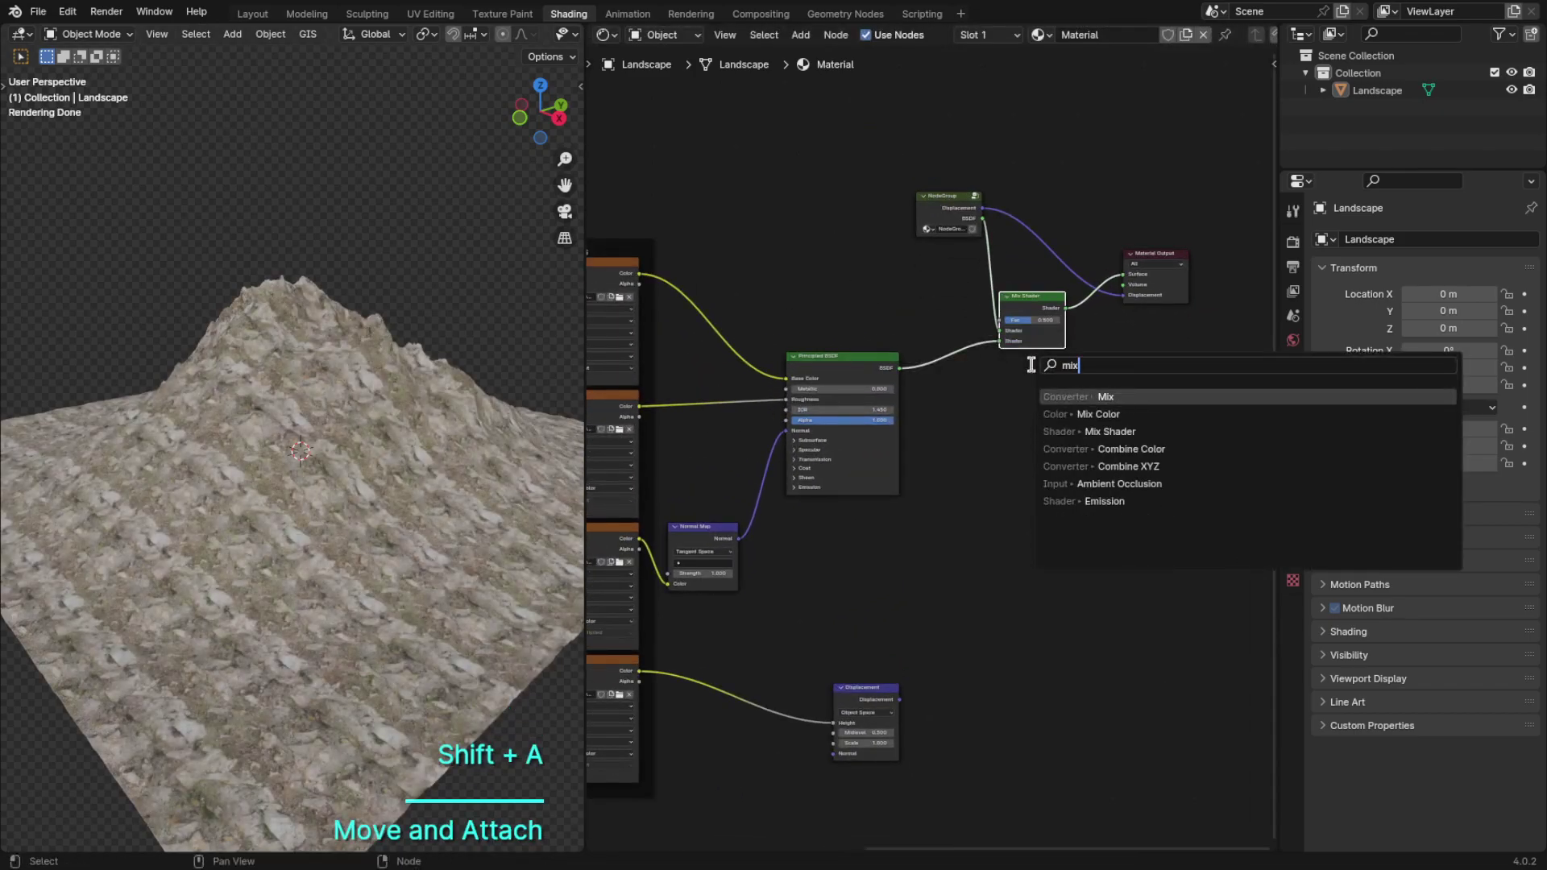
key("Down")
key("Return")
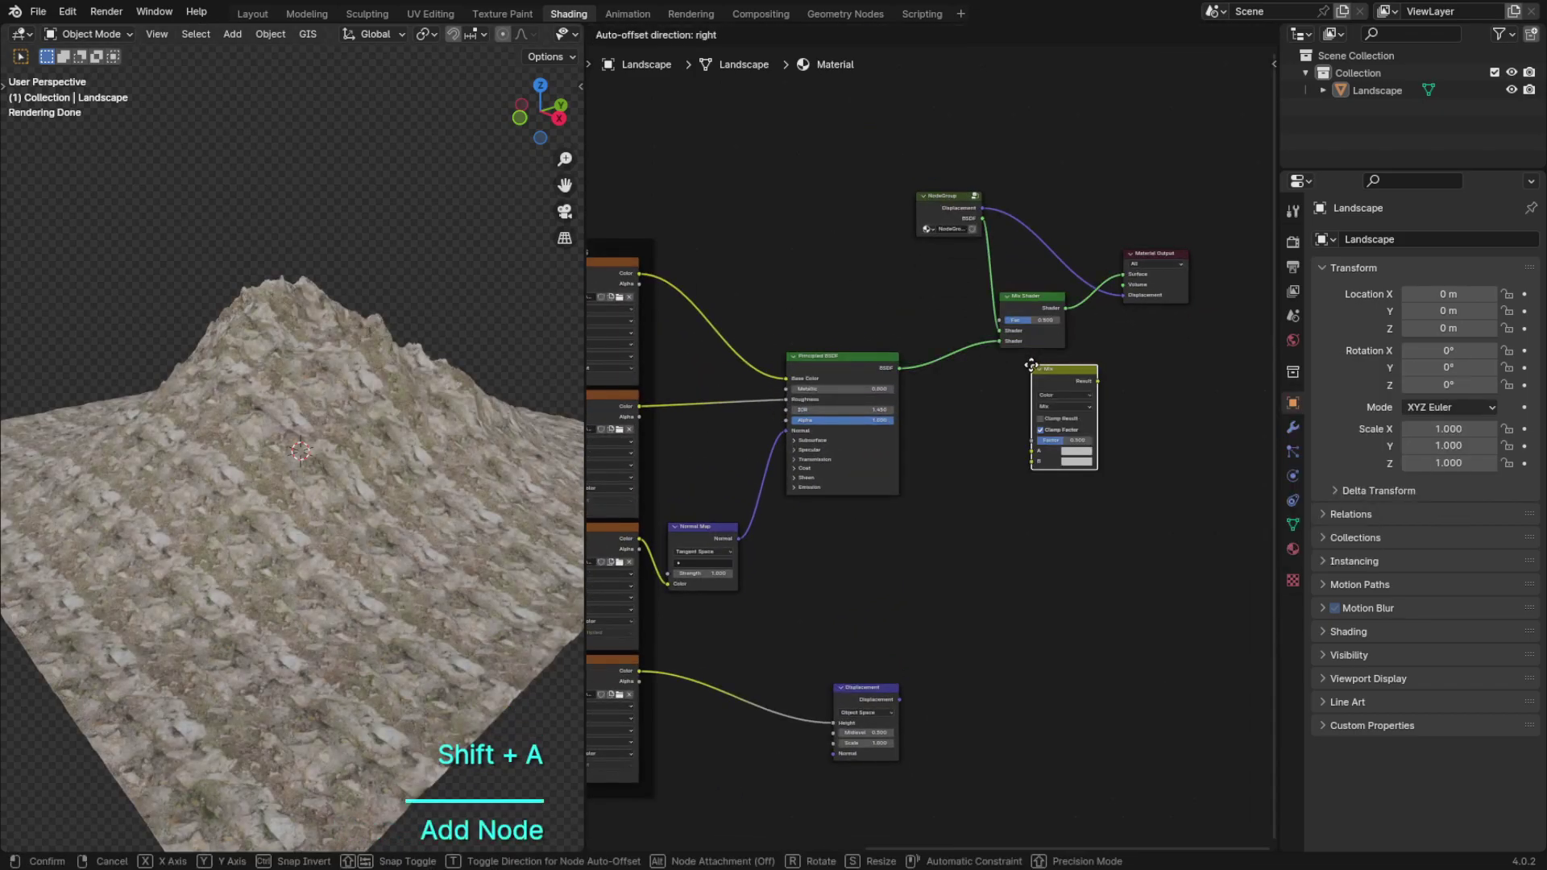
Step: Link the node group's displacement to A and the rocks_ground displacement to B of the Mix node, with its Result feeding the Material Output's Displacement
left_click_drag(900, 699, 967, 606)
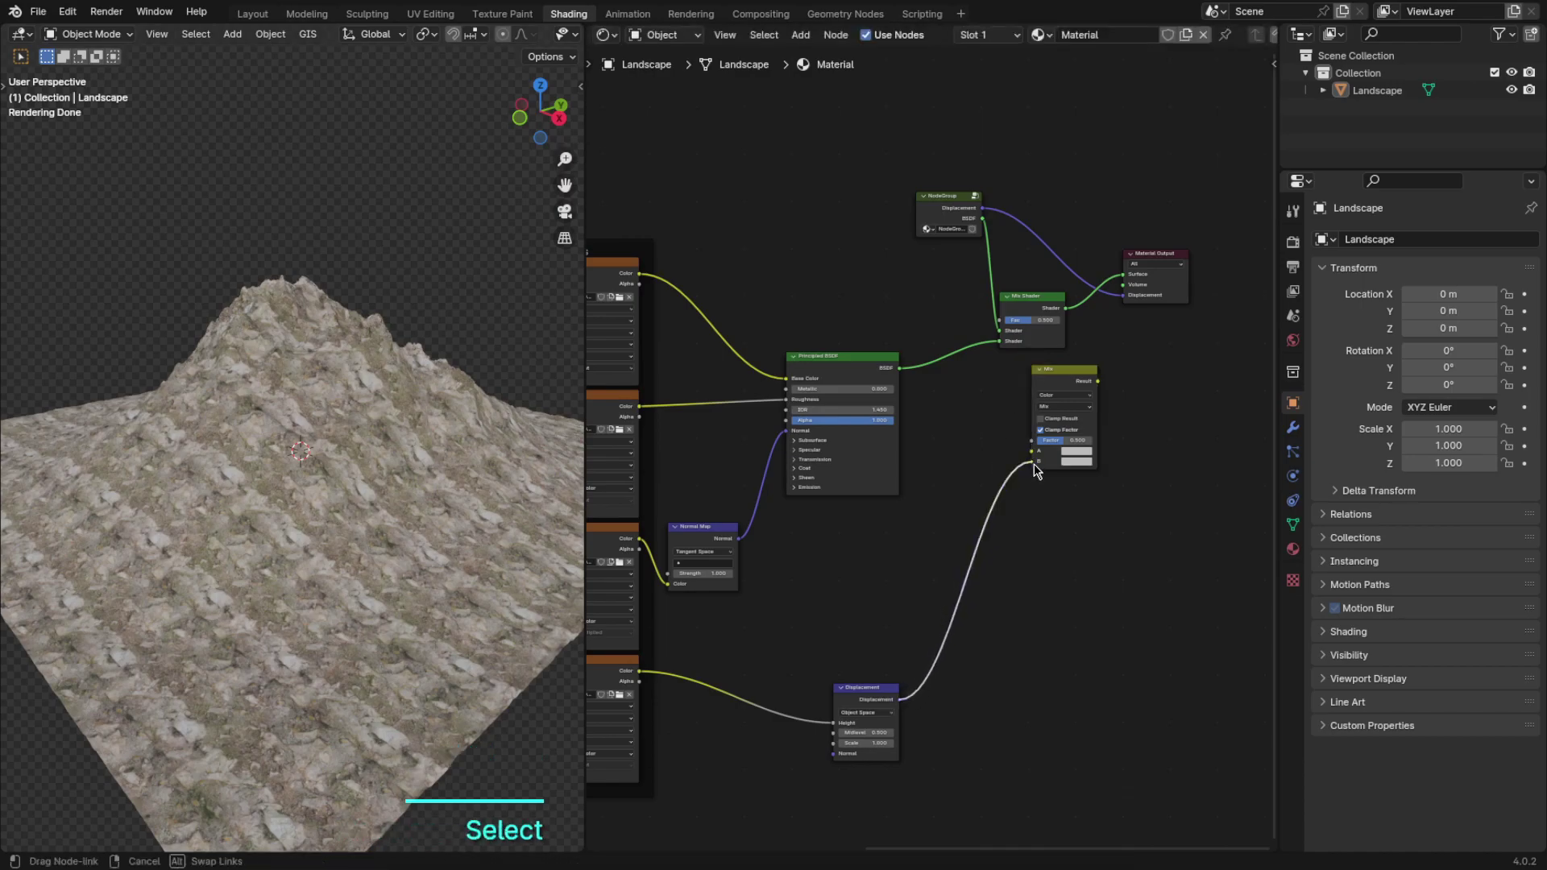
left_click_drag(1037, 472, 1034, 465)
scroll(967, 492, "up", 3)
left_click_drag(790, 119, 826, 145)
left_click_drag(909, 542, 932, 550)
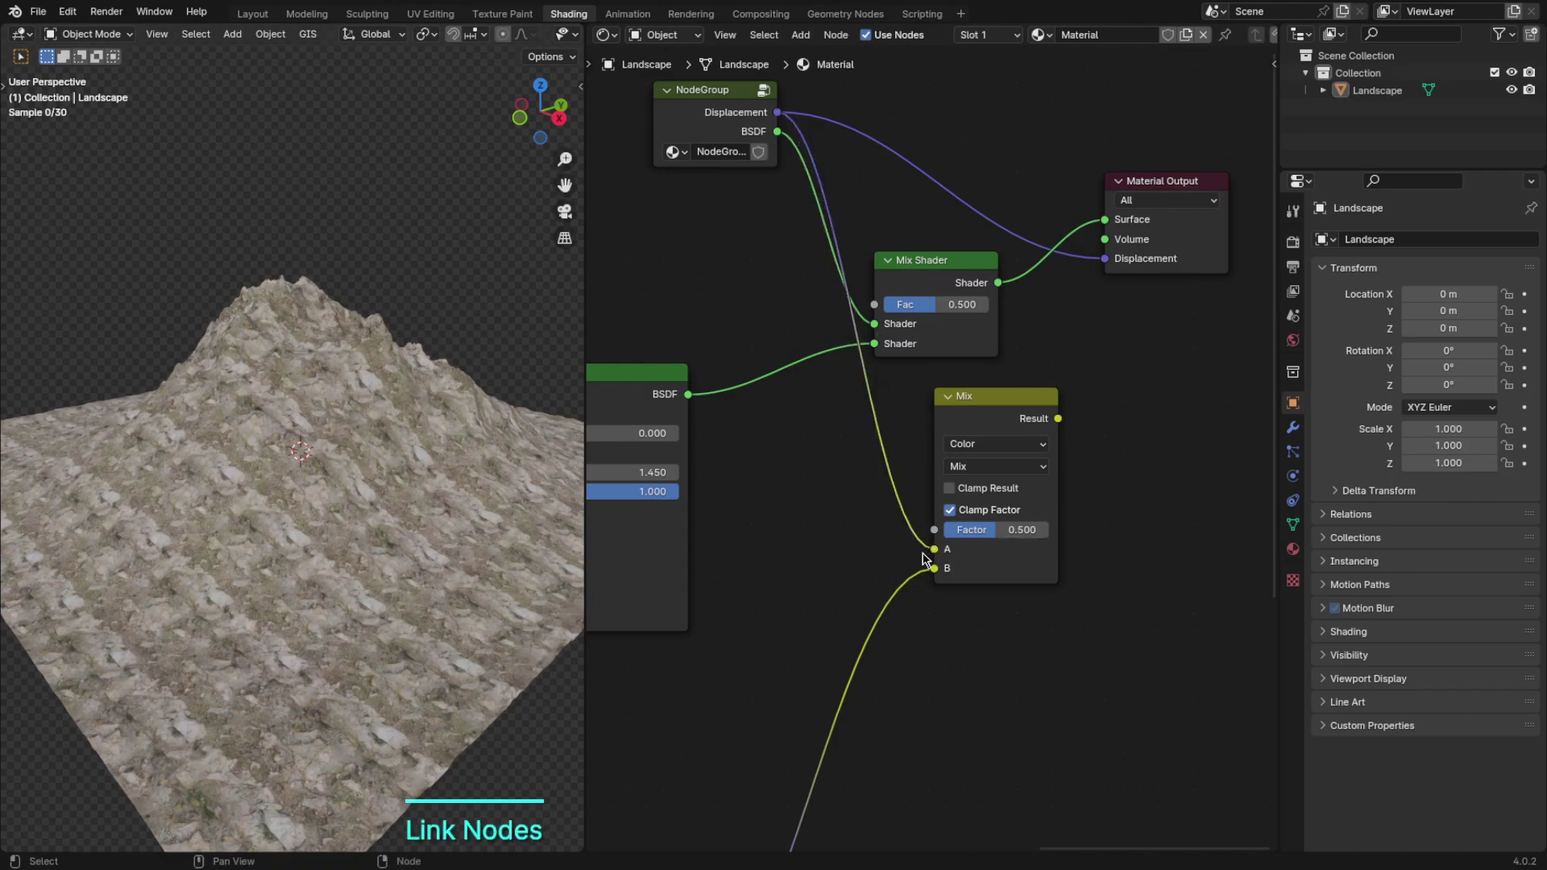
left_click_drag(1058, 420, 1105, 258)
left_click(967, 278)
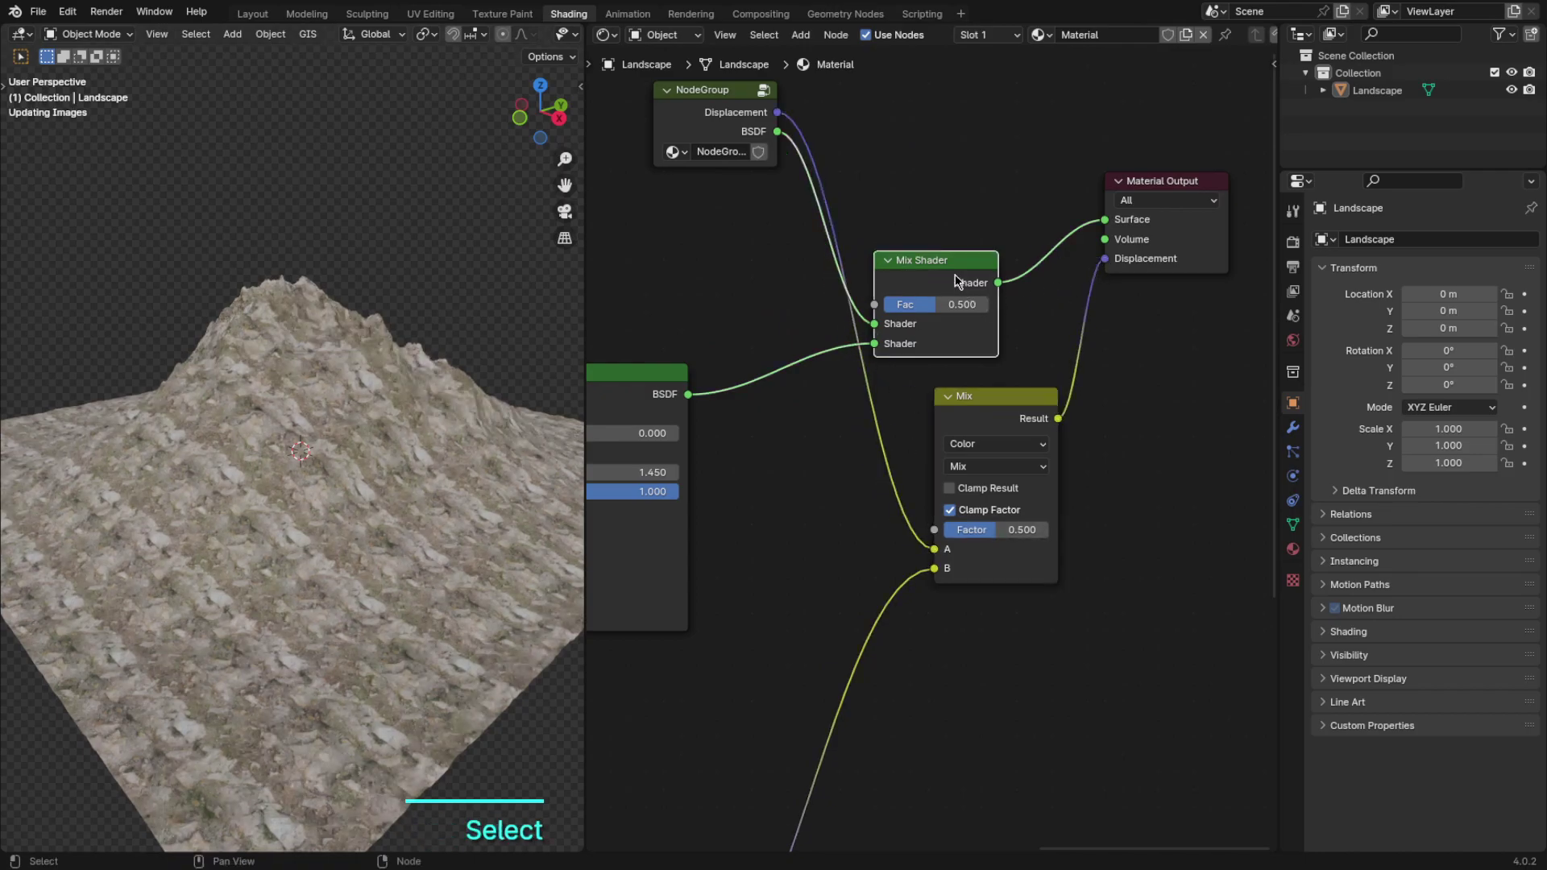
Step: Set the scale of the rocks_ground Displacement node to 0.02
scroll(937, 285, "down", 3)
scroll(1013, 365, "down", 3)
scroll(957, 413, "down", 1)
left_click_drag(654, 631, 967, 393)
scroll(940, 422, "up", 11)
middle_click_drag(1087, 588, 1029, 432)
left_click(1029, 432)
scroll(1023, 475, "up", 12)
middle_click_drag(978, 580, 972, 414)
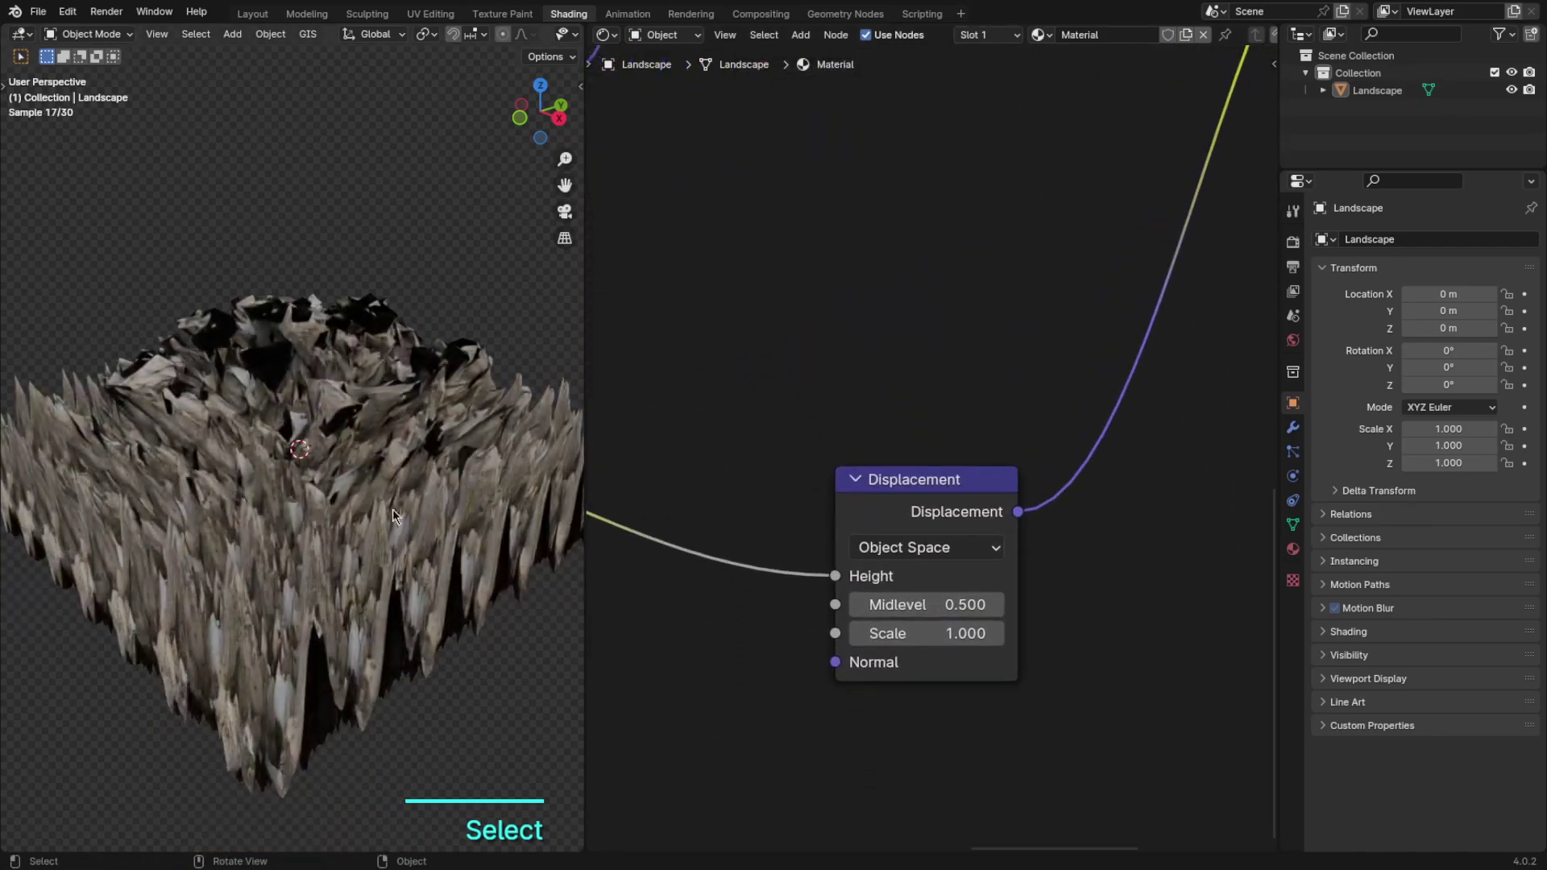
left_click(921, 635)
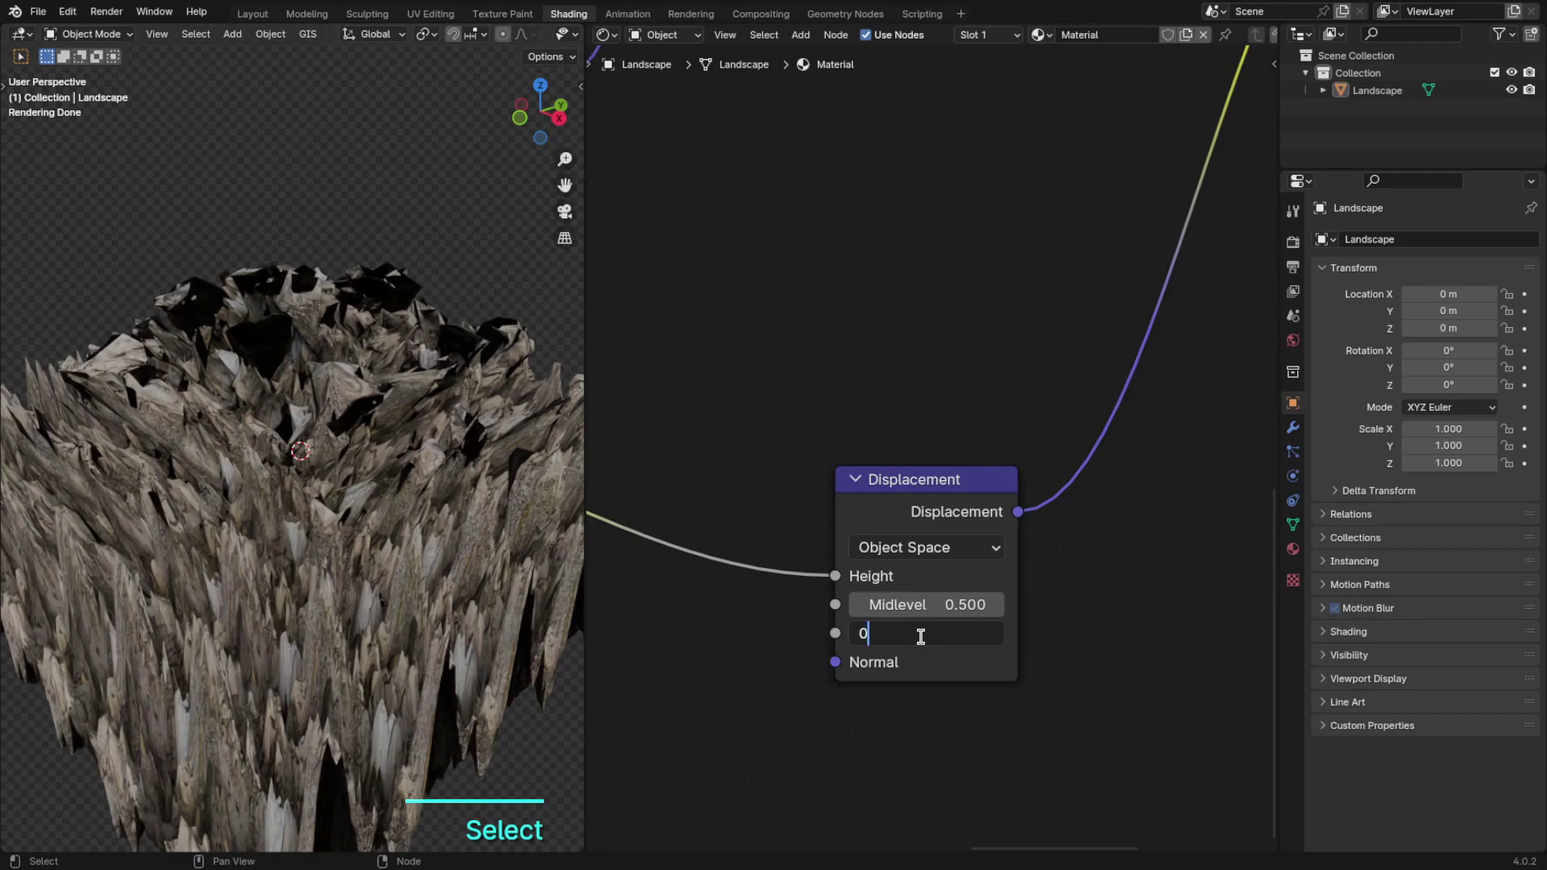
type("0.02")
key("Return")
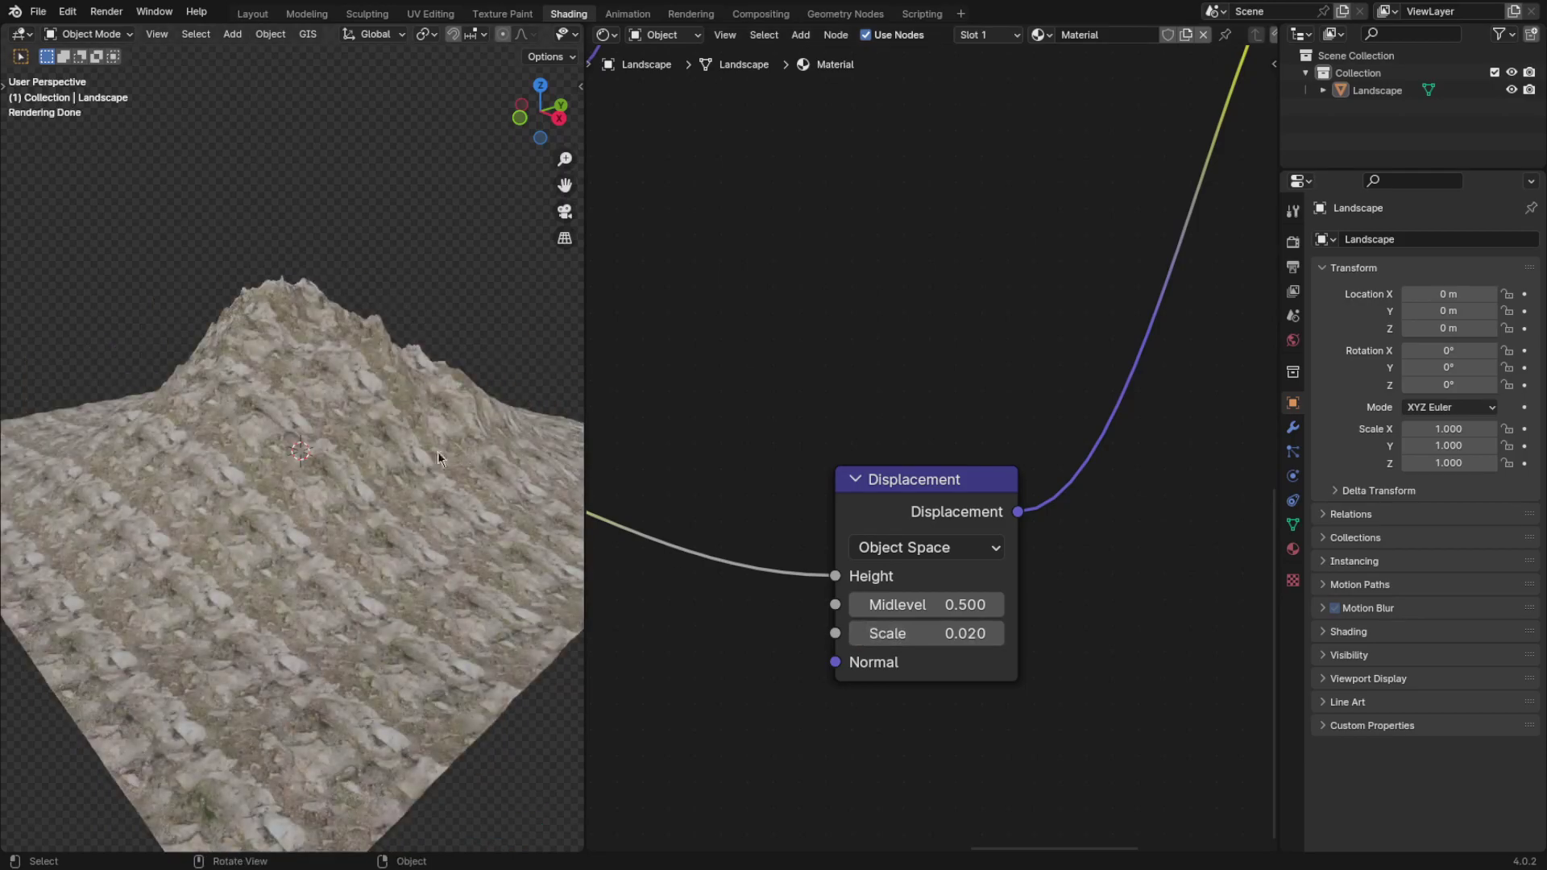
Step: Try a scale of 0.03 on the rocks_ground Displacement node and settle on 0.025
scroll(373, 435, "up", 6)
middle_click_drag(373, 436, 395, 306, "shift")
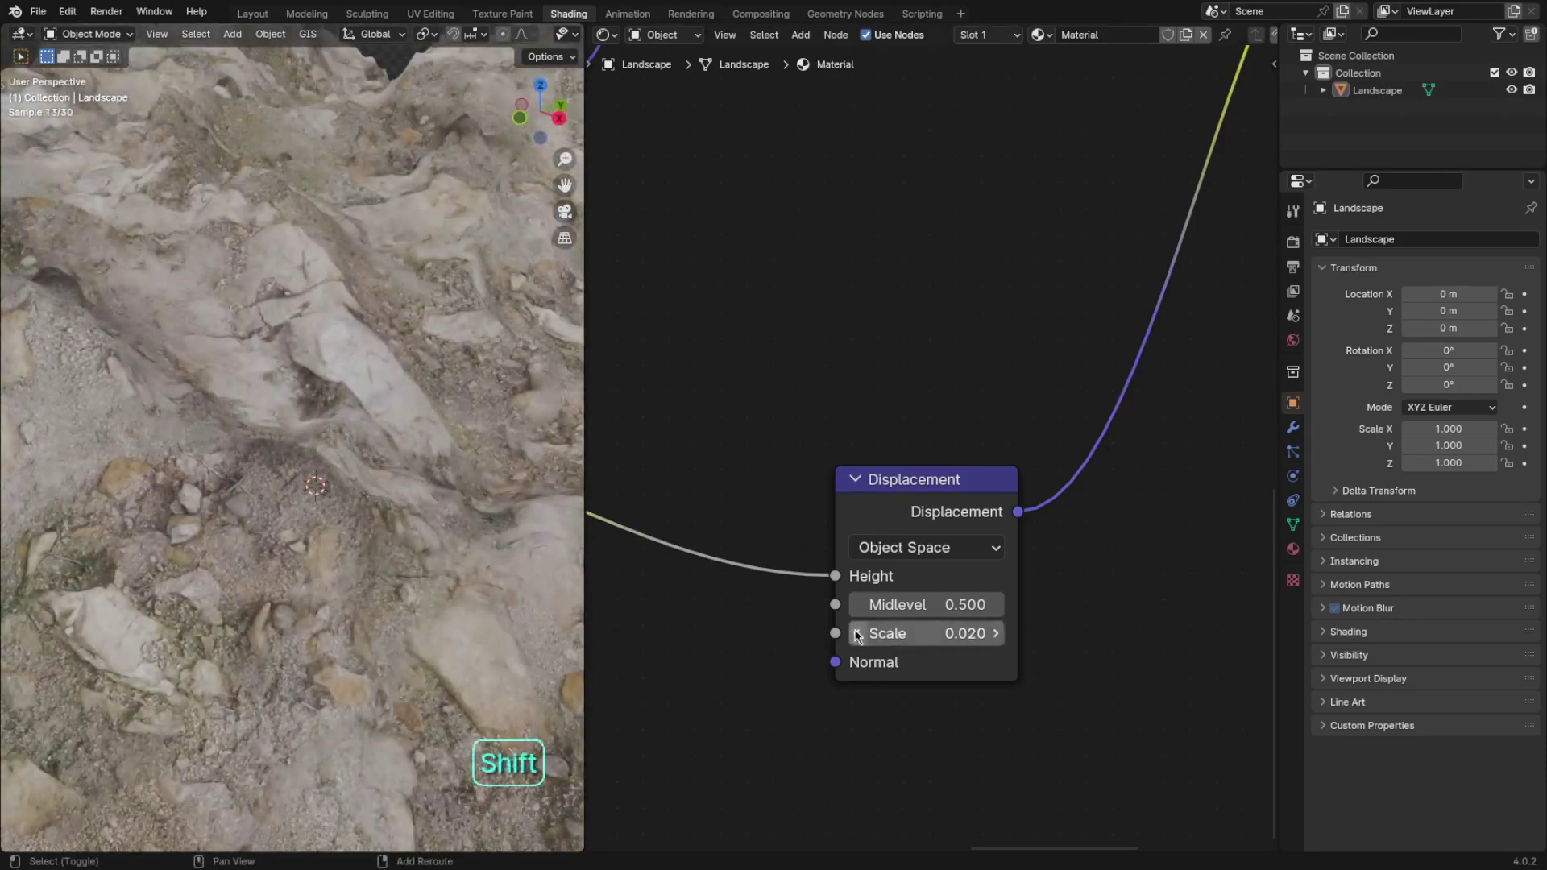
mouse_move(926, 633)
left_mouse_down("shift")
mouse_move(1008, 633)
mouse_move(939, 633)
left_mouse_up("shift")
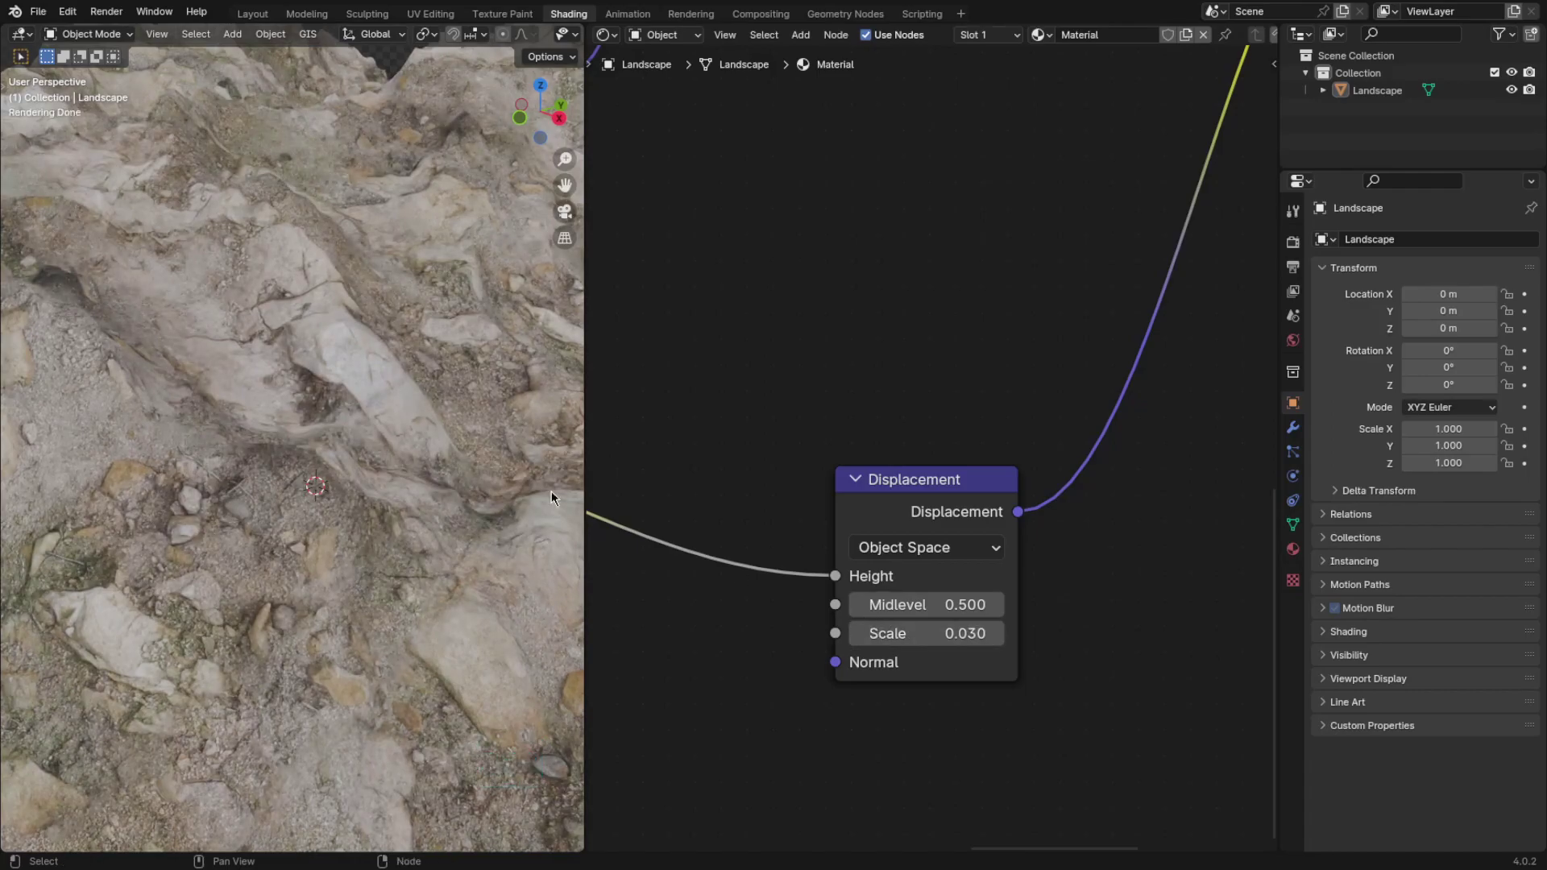
scroll(449, 458, "down", 7)
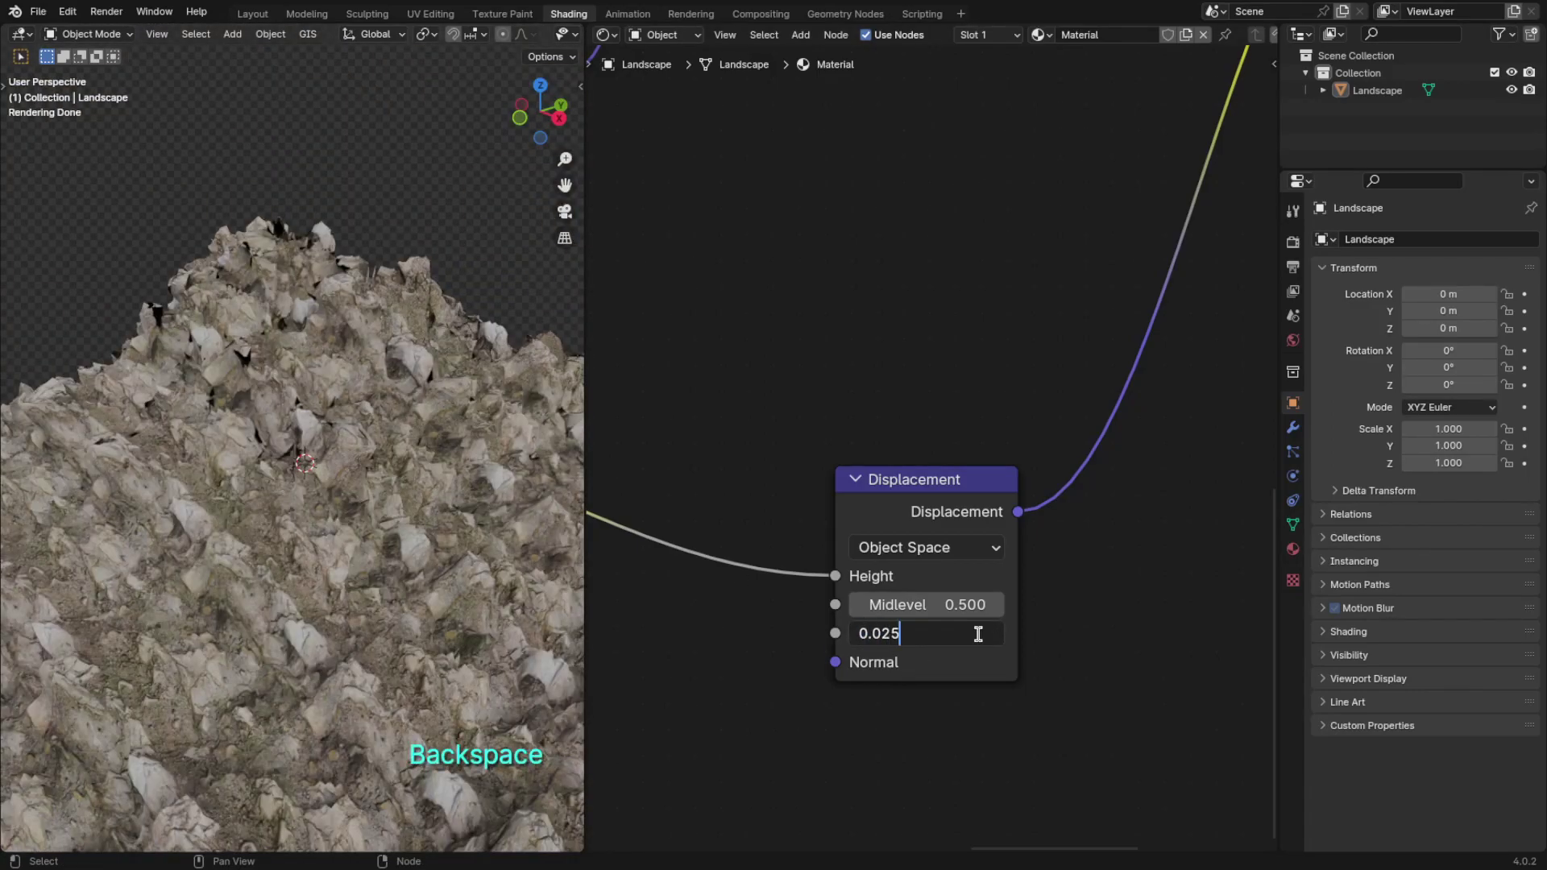
key("Return")
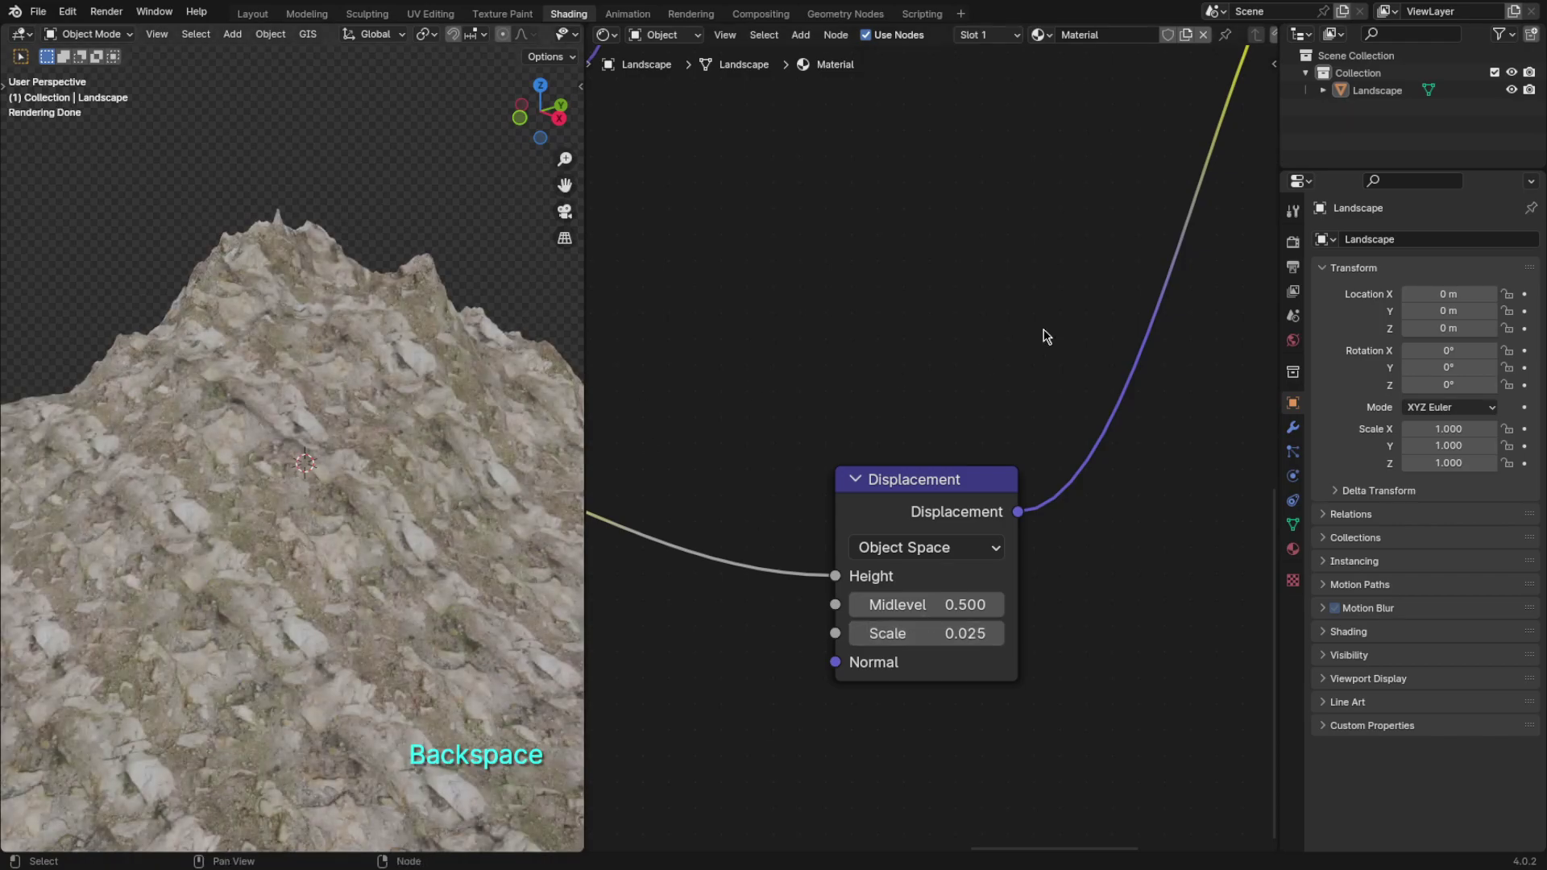
Step: Combine all rocks_ground nodes into a second node group, leave the group, and move it closer to the mix nodes
scroll(975, 475, "down", 8)
left_click_drag(645, 558, 991, 312)
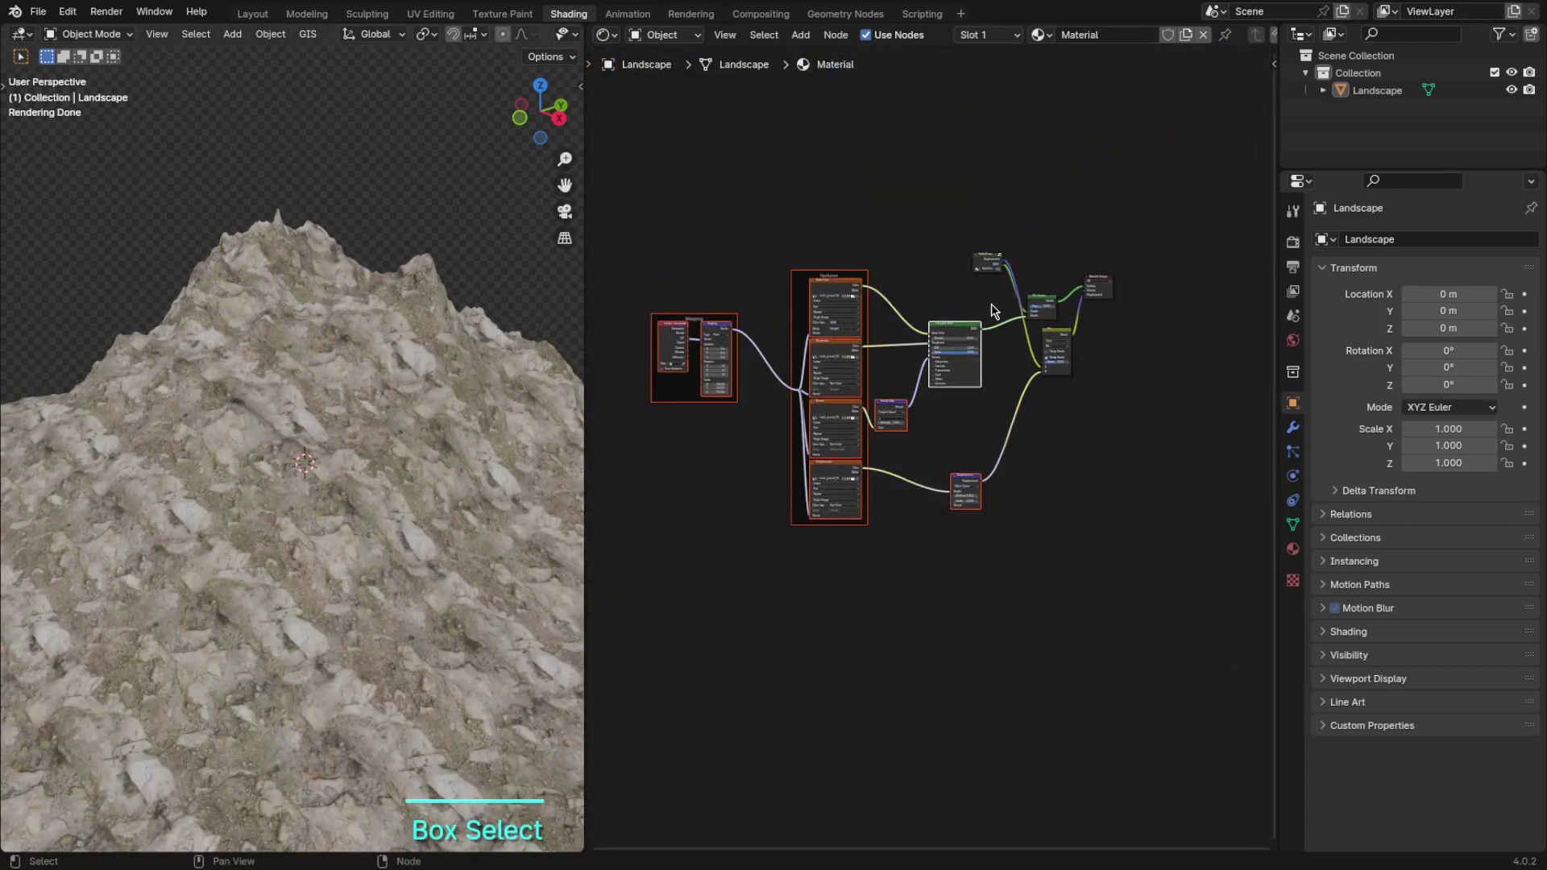
key("ctrl+g")
key("Tab")
key("g")
left_click(1118, 326)
Step: Rearrange the nodes with the first node group above the second and the Material Output slightly lower than the Mix Shader
scroll(960, 441, "up", 3)
middle_click_drag(1072, 197, 899, 421)
left_click(906, 379)
key("g")
left_click(829, 491)
scroll(923, 486, "up", 6)
left_click(1206, 310)
key("g")
left_click(1237, 410)
Step: Add a Color Attribute node above the node groups, assign the Color attribute, and show the landscape mesh's color attributes
mouse_move(1152, 363)
middle_mouse_down()
mouse_move(1065, 345)
mouse_move(1140, 352)
middle_mouse_up()
scroll(994, 217, "up", 1)
key("shift+a")
type("c")
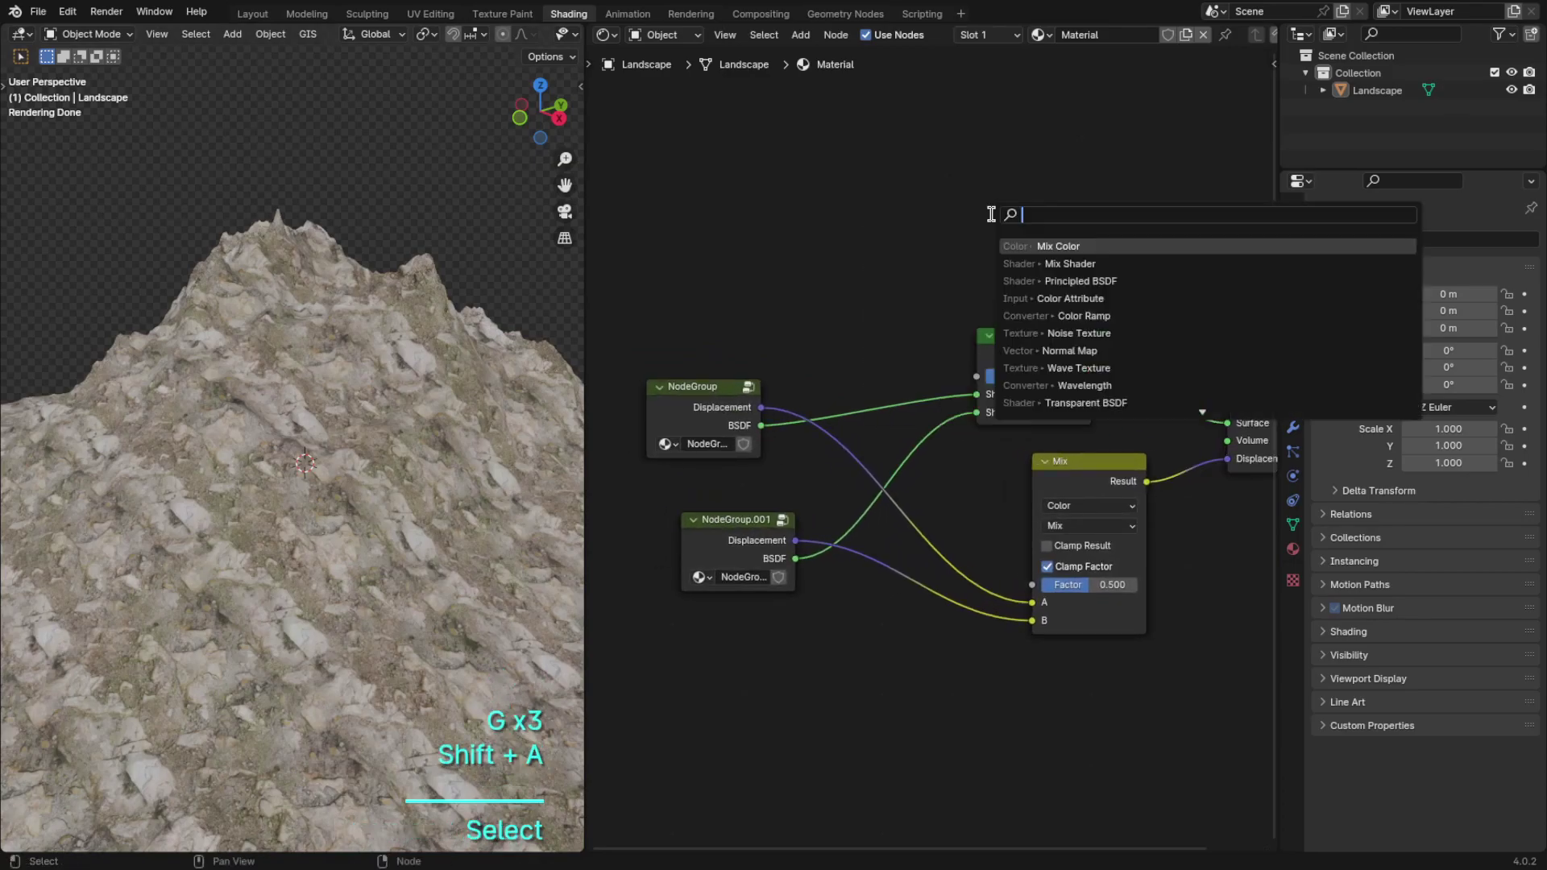
type("olor a")
key("Return")
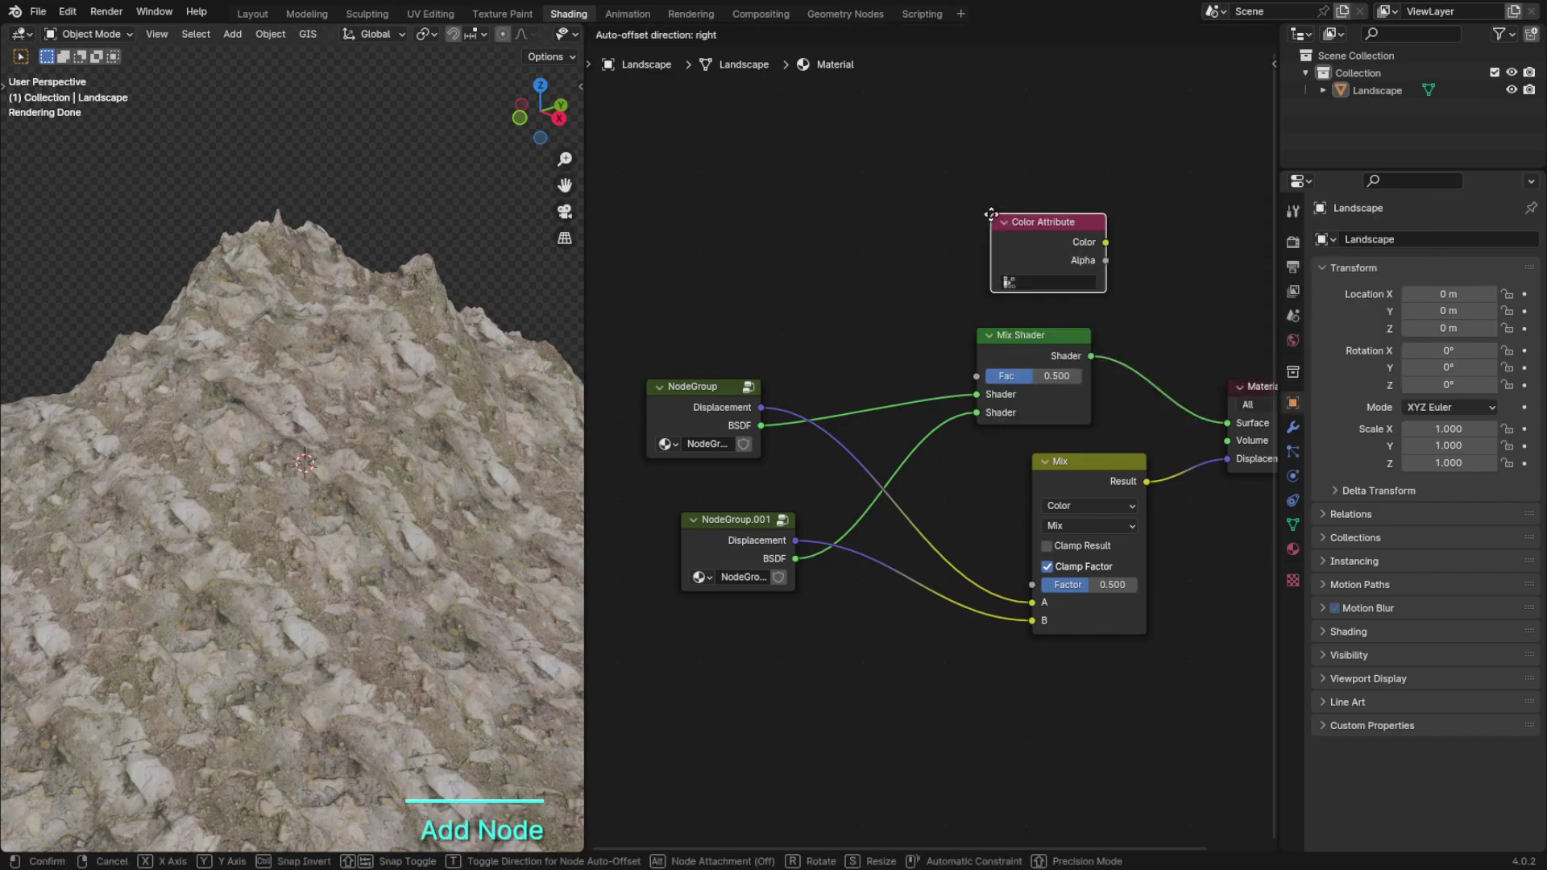
left_click(742, 188)
left_click(787, 259)
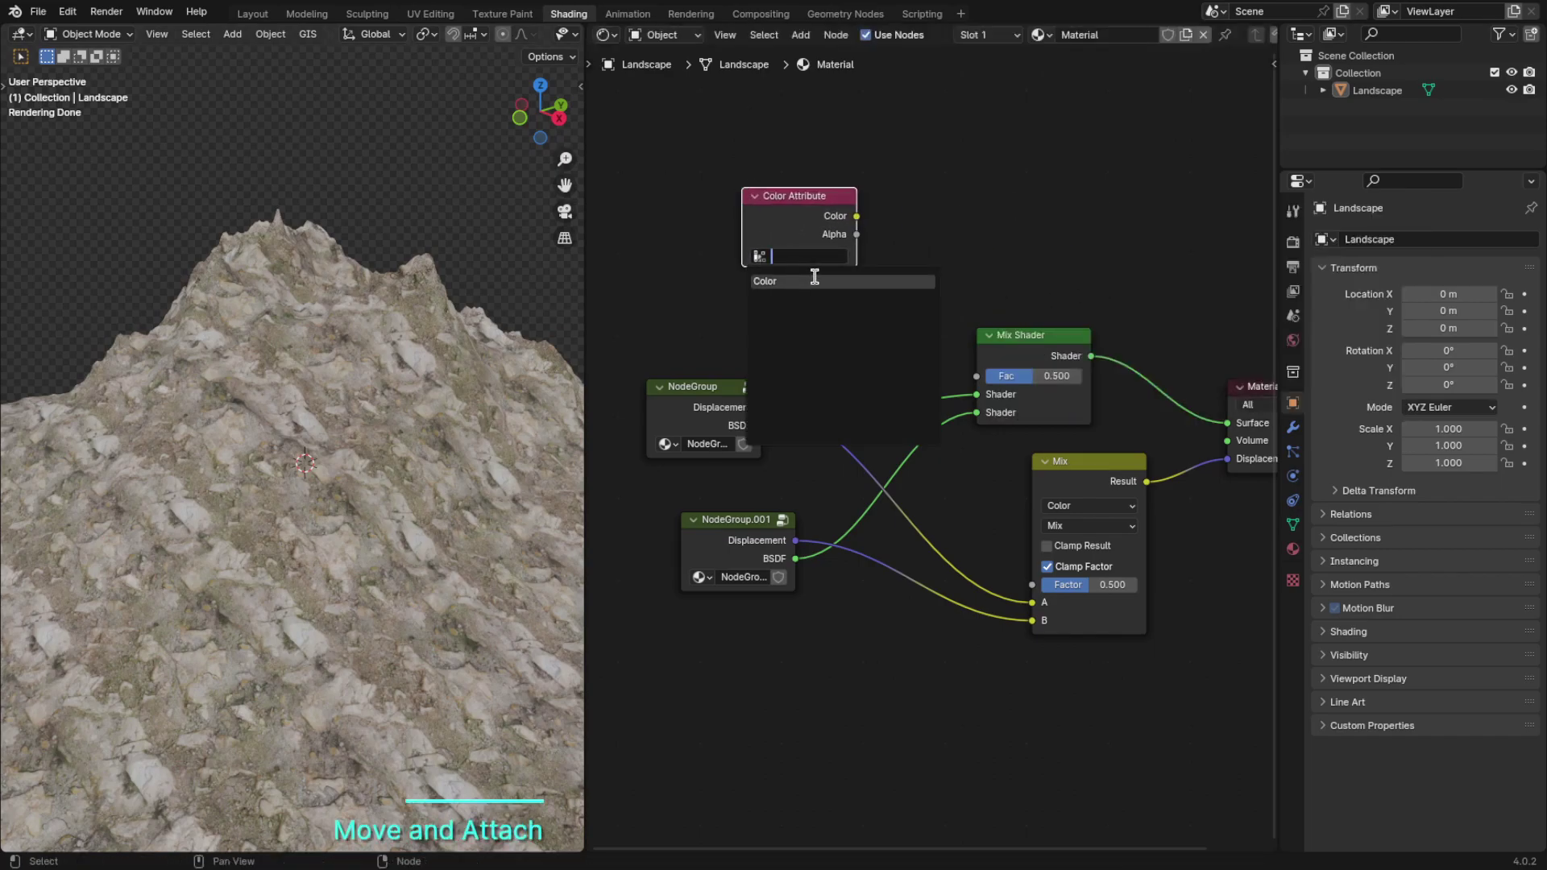
left_click(822, 280)
left_click(1293, 524)
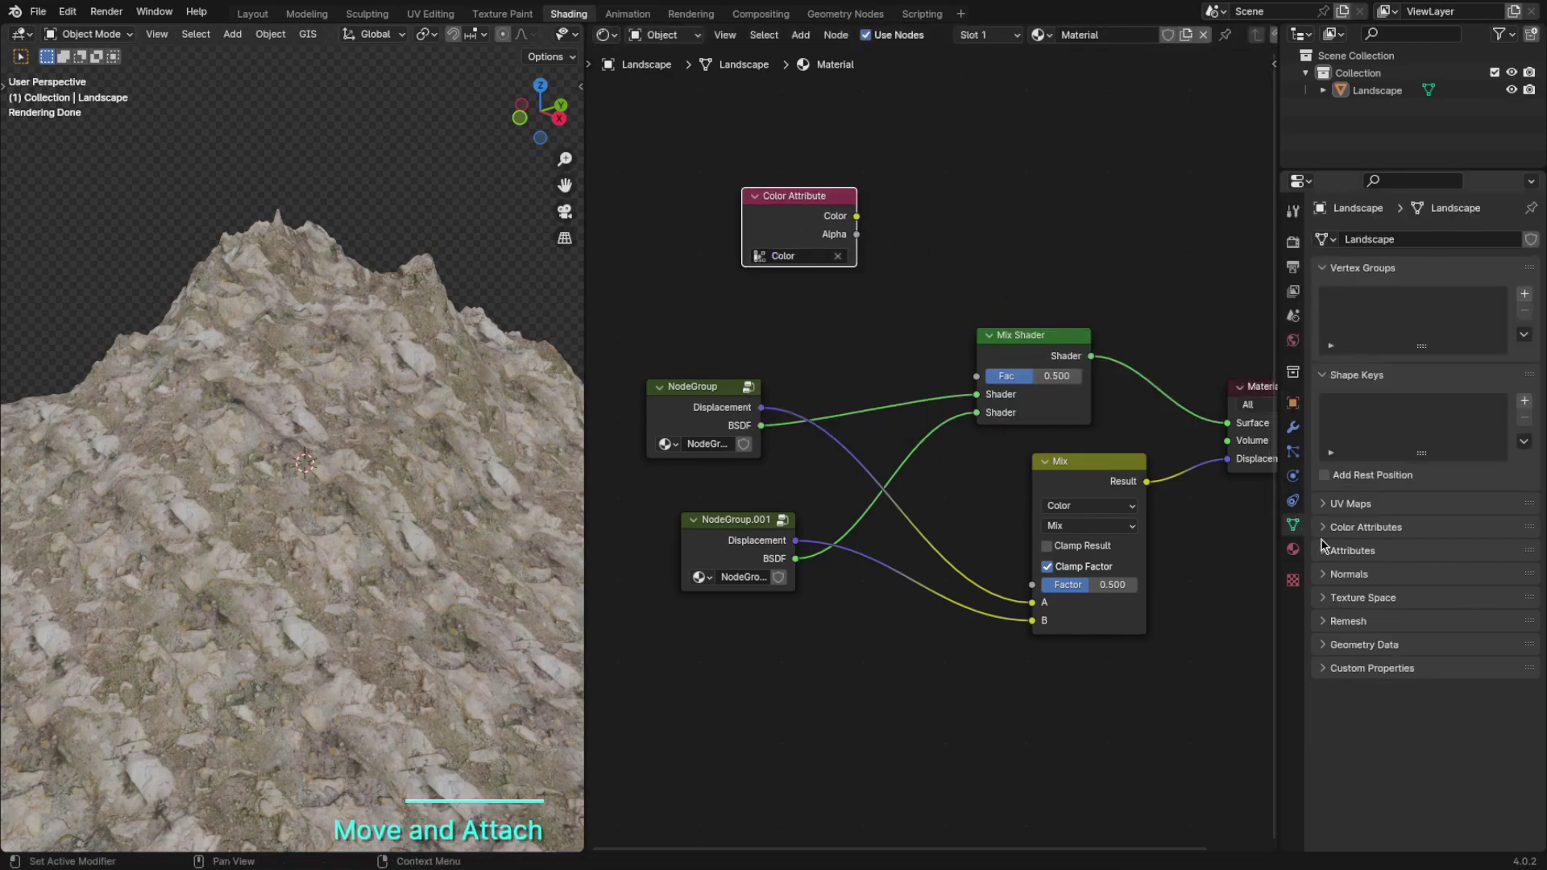
left_click(1316, 530)
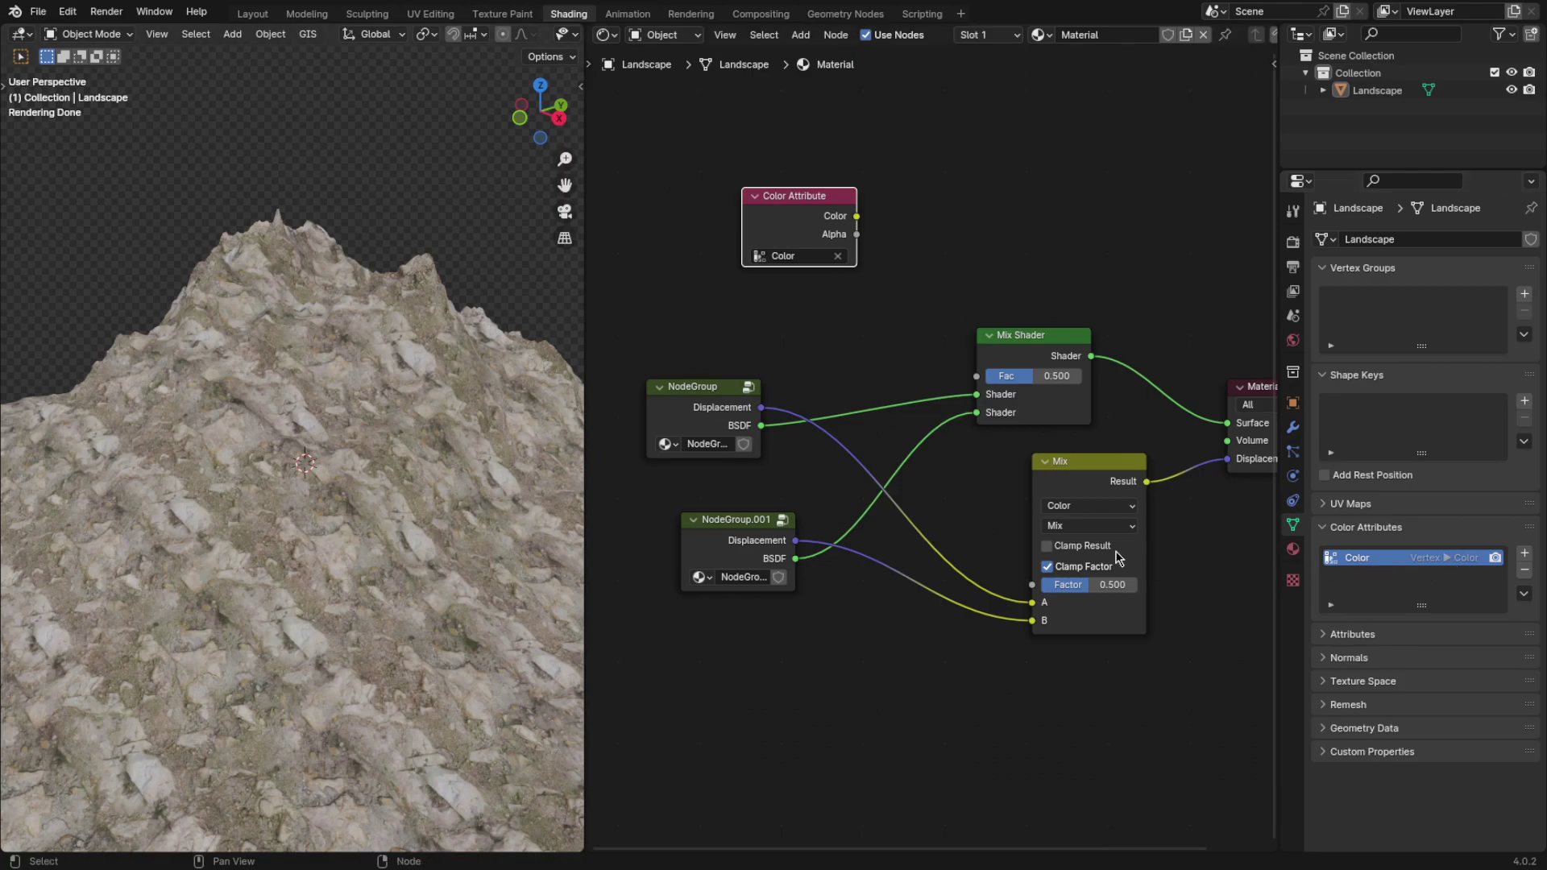
Step: Connect the Color Attribute's Color output to the factors of both the Mix Shader and the Mix node, and reposition the attribute node
left_click_drag(1017, 361, 978, 375)
left_click_drag(856, 216, 961, 550)
left_click_drag(1033, 593, 1032, 585)
left_click_drag(786, 224, 753, 242)
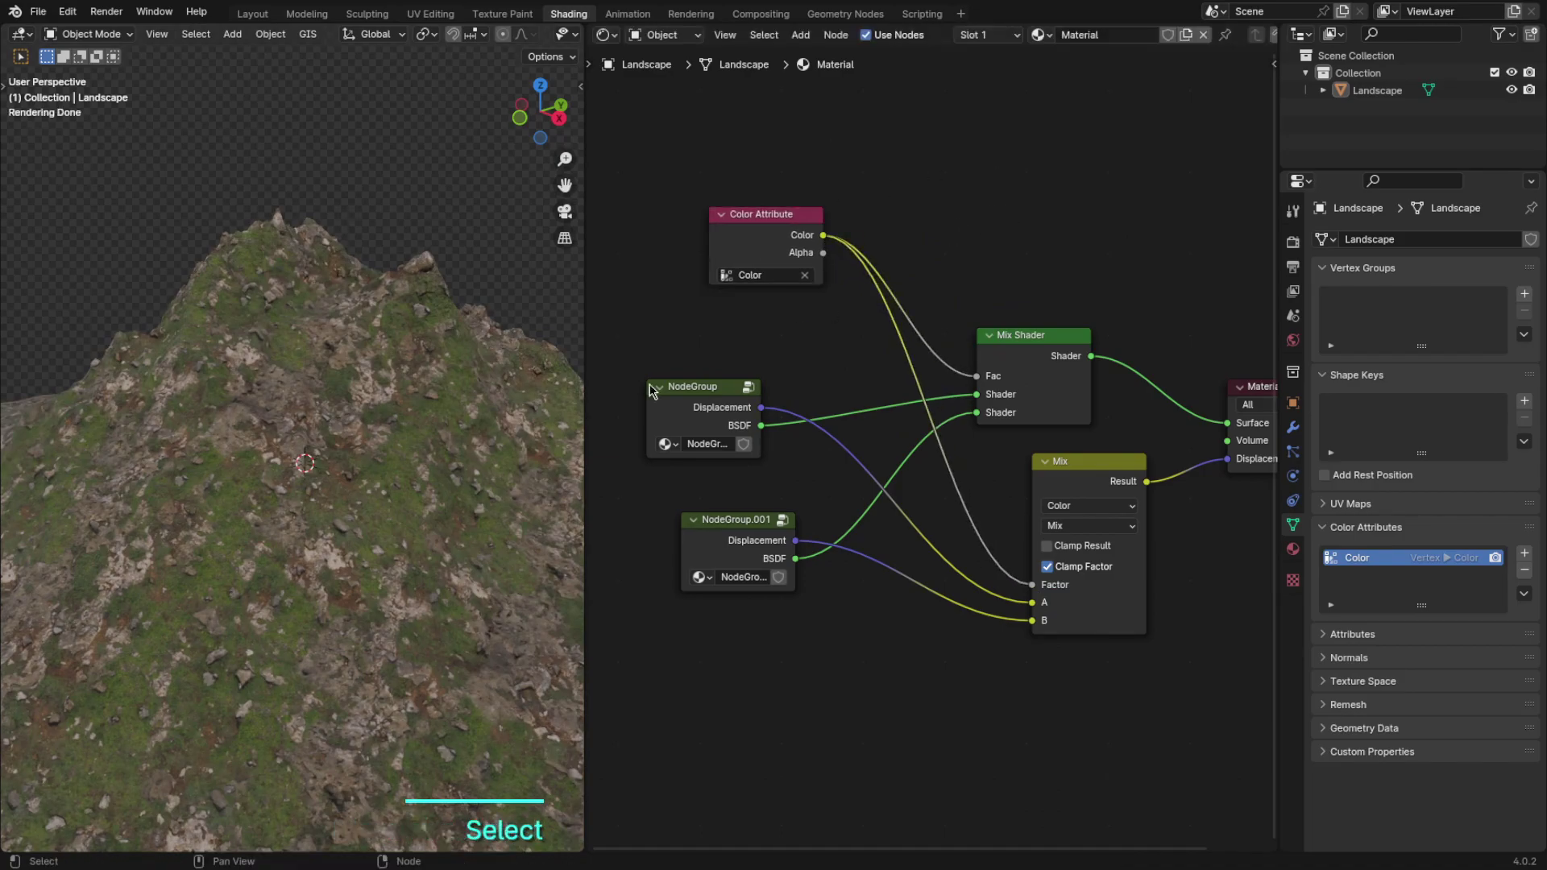
Step: Select the landscape, change the node editor to the Geometry Node Editor, and create a new geometry node tree
left_click(495, 424)
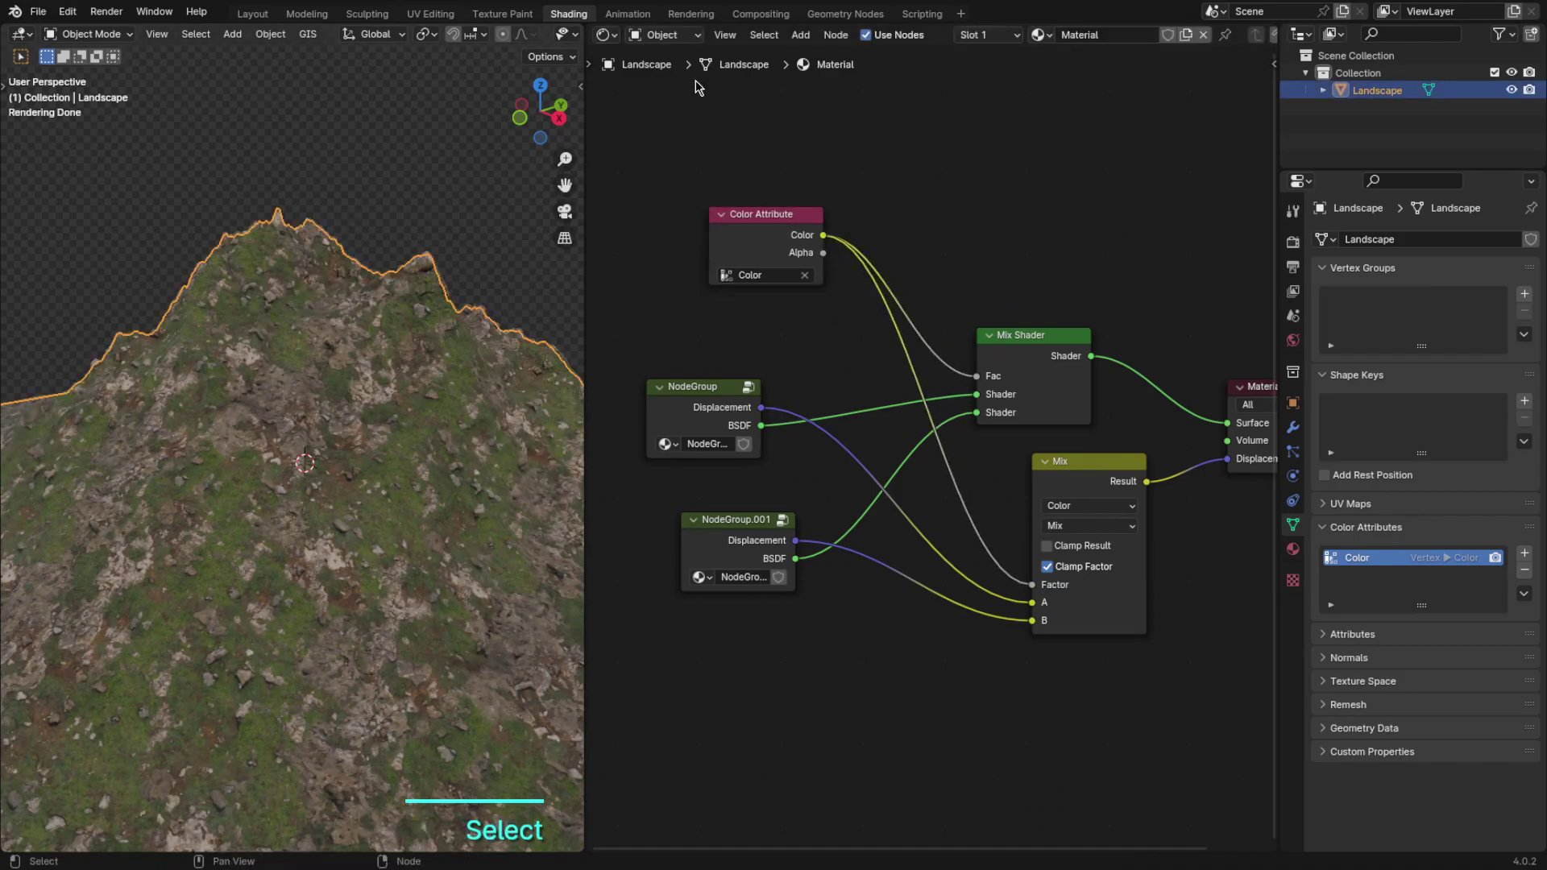
left_click(606, 35)
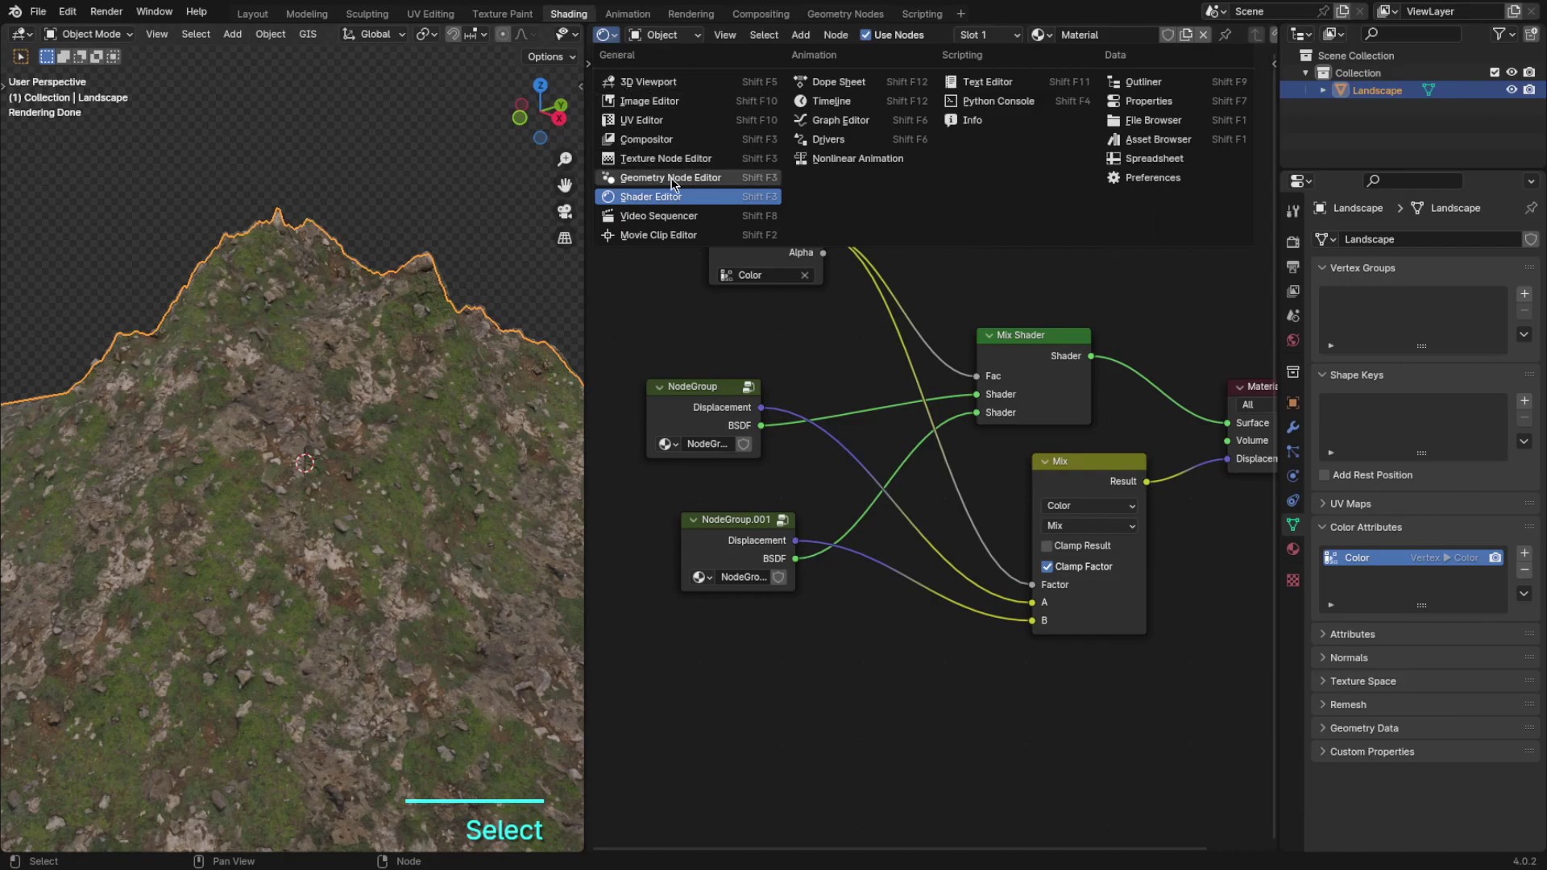
left_click(734, 179)
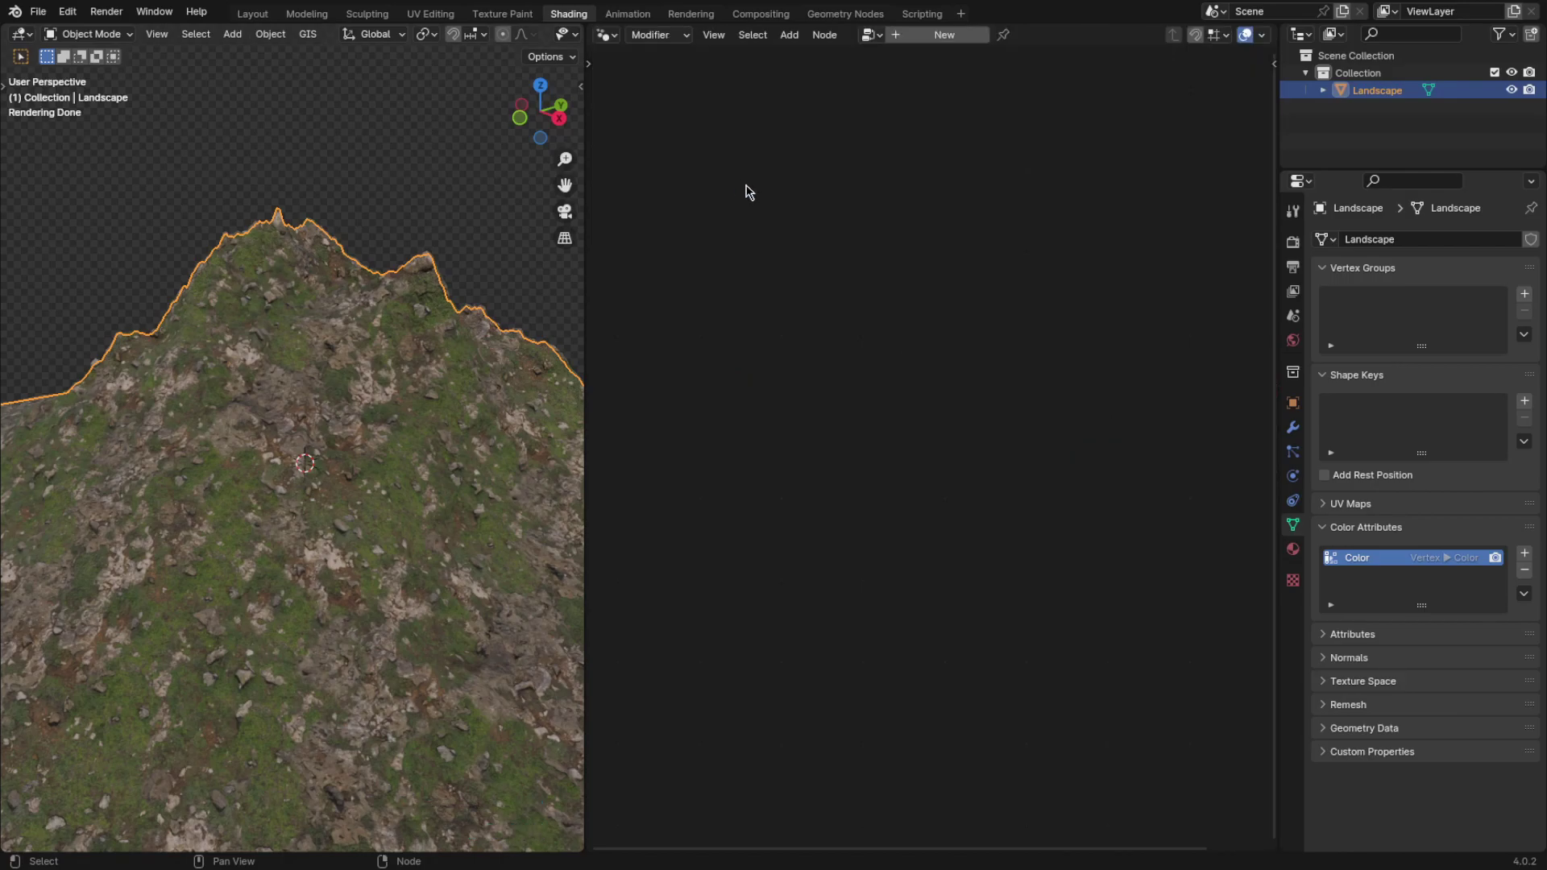
left_click(955, 45)
middle_click_drag(967, 346, 976, 205)
scroll(934, 209, "up", 3)
scroll(962, 207, "down", 1)
Step: Add a Color Ramp node below the link between Group Input and Group Output
key("shift+a")
left_click(962, 192)
type("color")
key("Down")
key("Down")
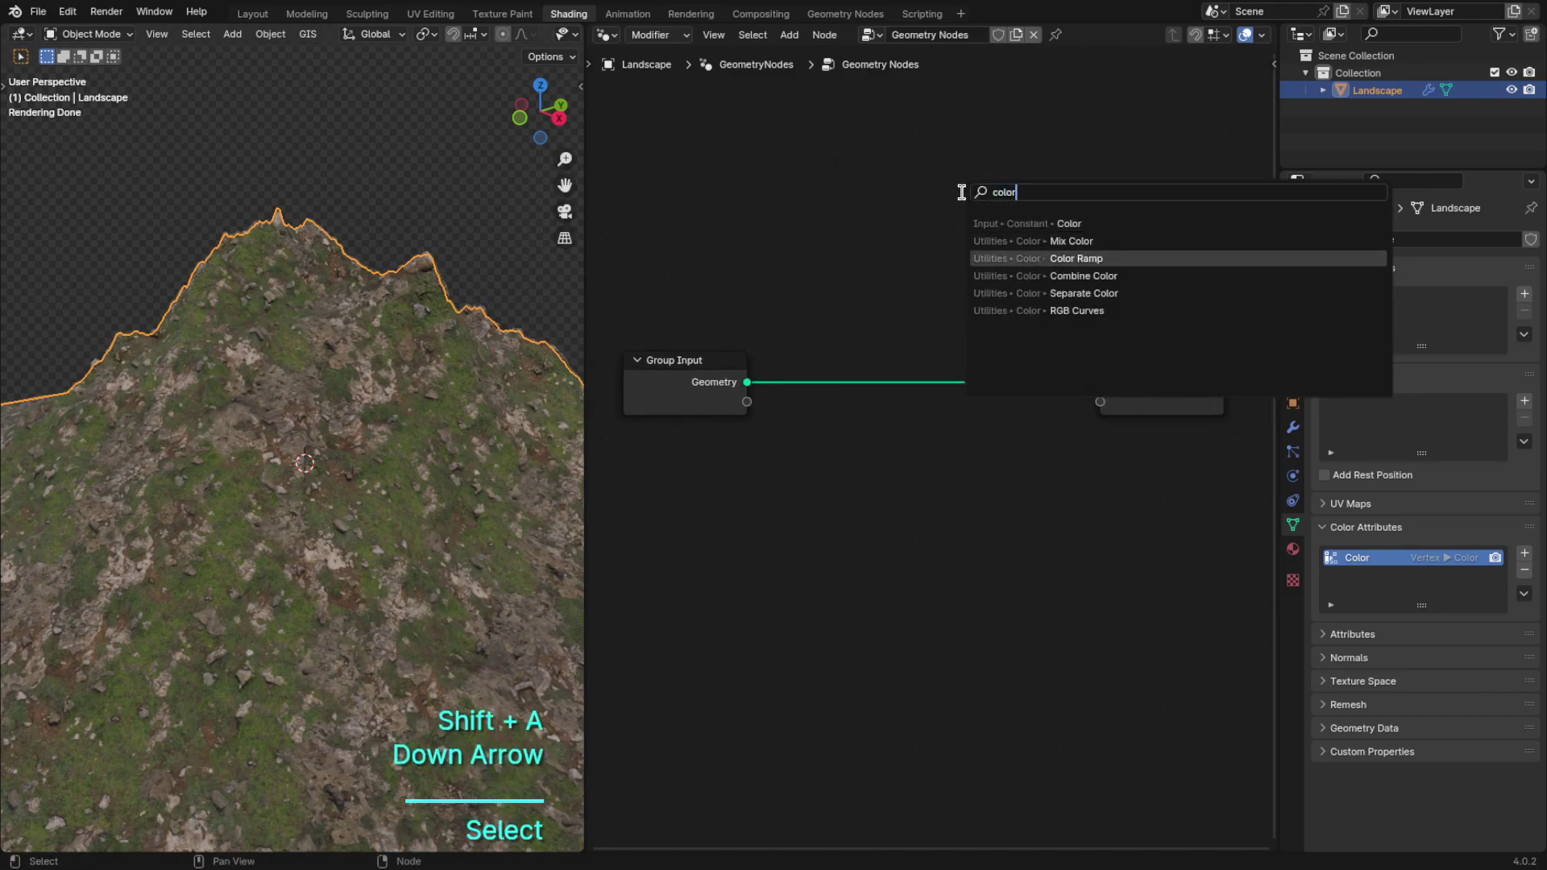
key("Return")
left_click(848, 449)
middle_click_drag(1049, 487, 1053, 399)
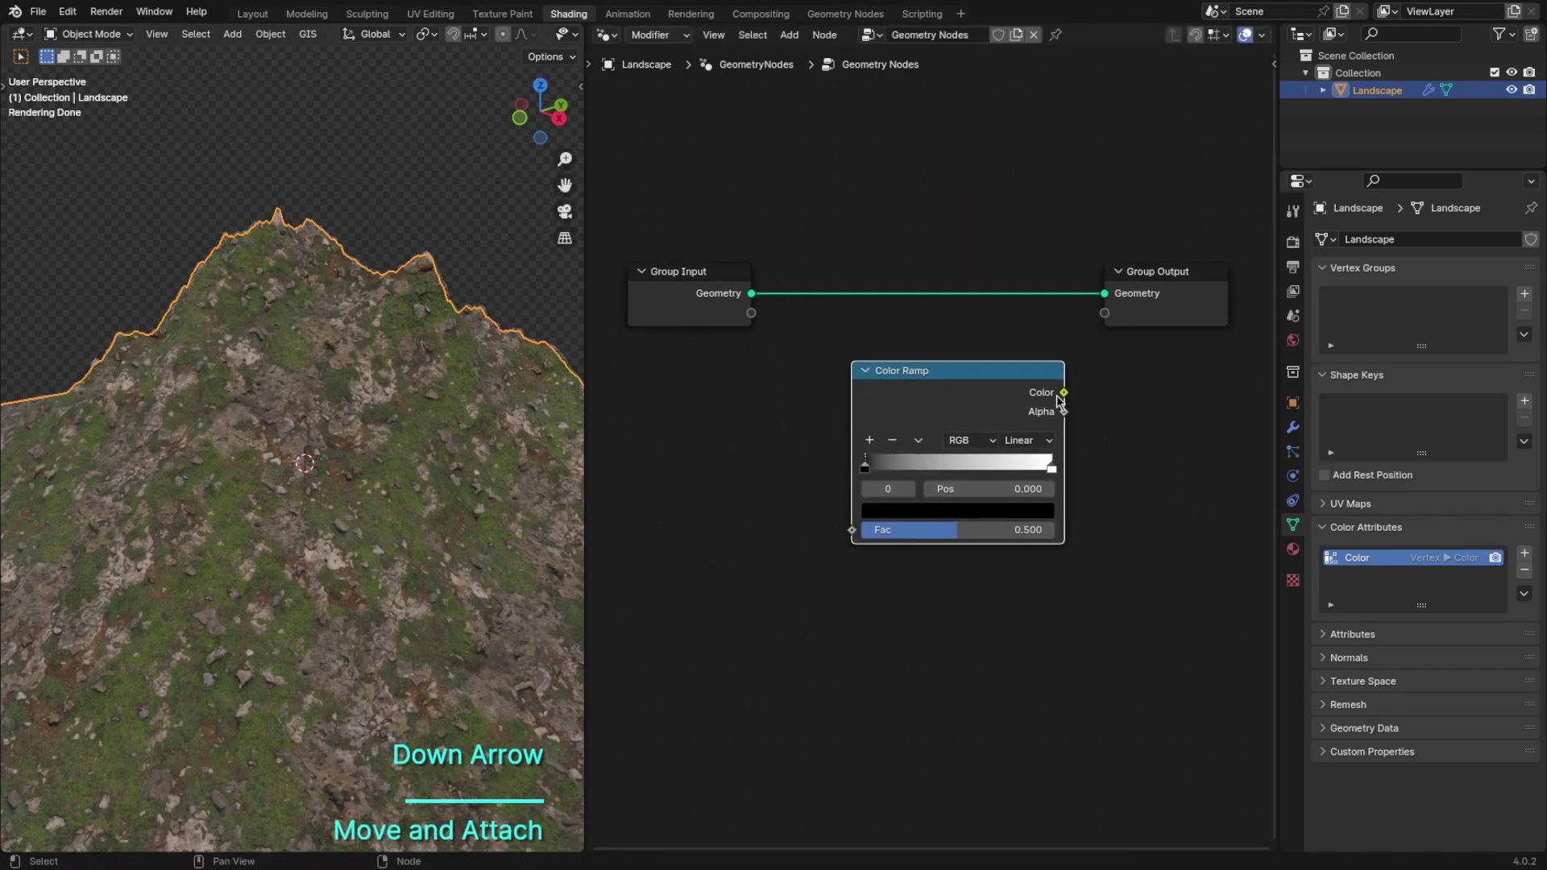
Step: Connect the Color Ramp's Color output to a new Group Output socket and show the landscape's modifier settings
left_click_drag(1100, 326, 1104, 314)
left_click(1294, 428)
Step: Add a Separate XYZ node before the Color Ramp and connect its Z output to the ramp's Fac input
middle_click_drag(881, 433, 938, 375)
scroll(862, 338, "right", 1, "ctrl")
key("shift+a")
type("yx")
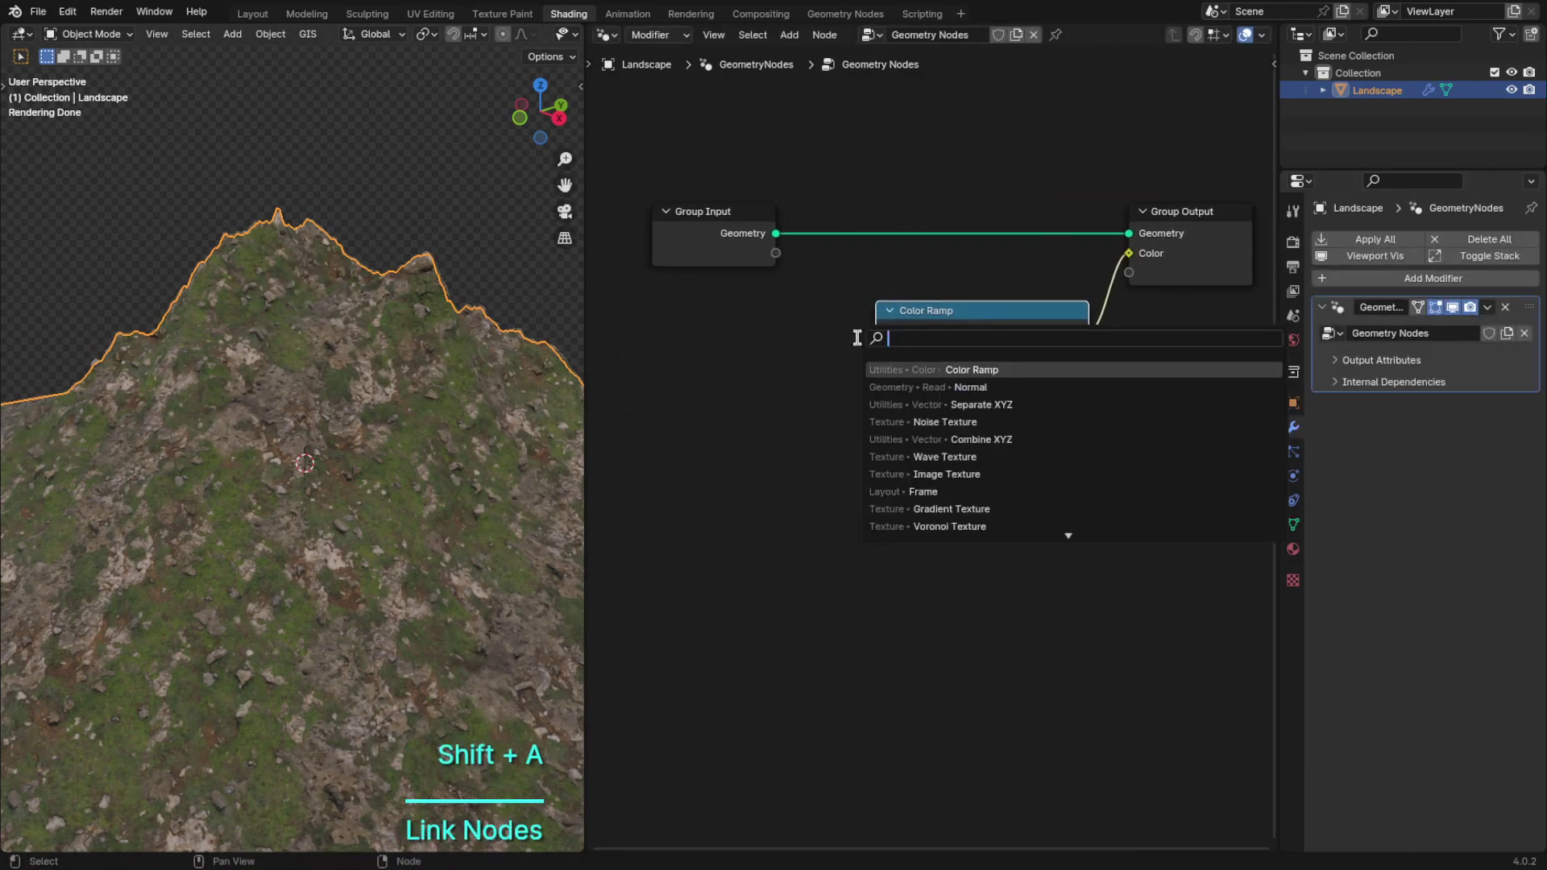
type("z")
key("Down")
key("Return")
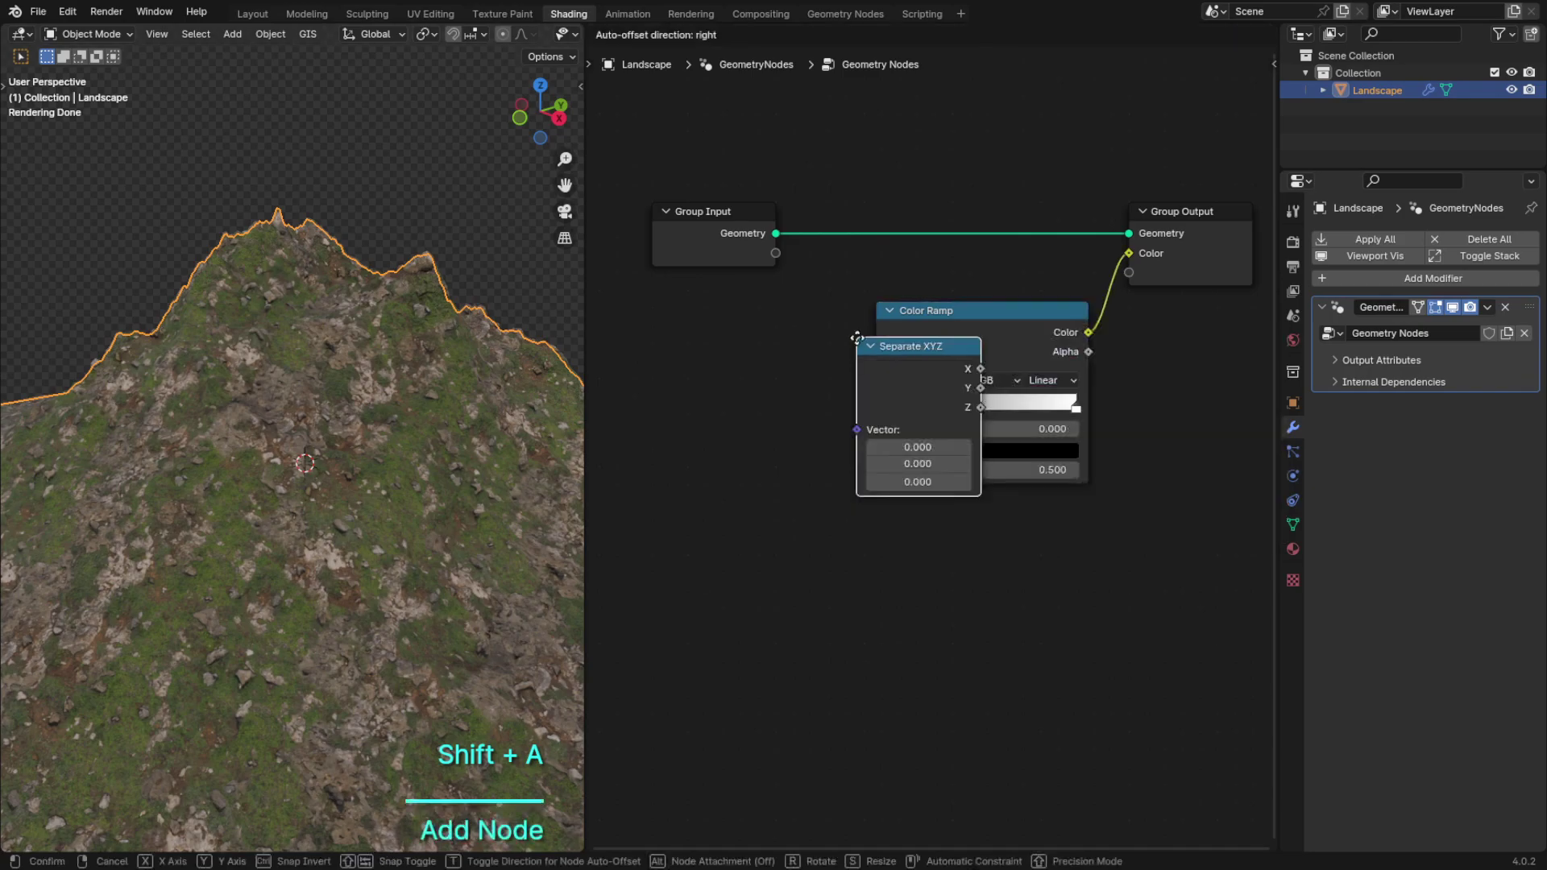
left_click(715, 342)
left_click_drag(841, 413, 877, 470)
Step: Add a Normal node before Separate XYZ and connect its Normal output to the Vector input
middle_click_drag(696, 330, 827, 347)
key("shift+a")
type("normal")
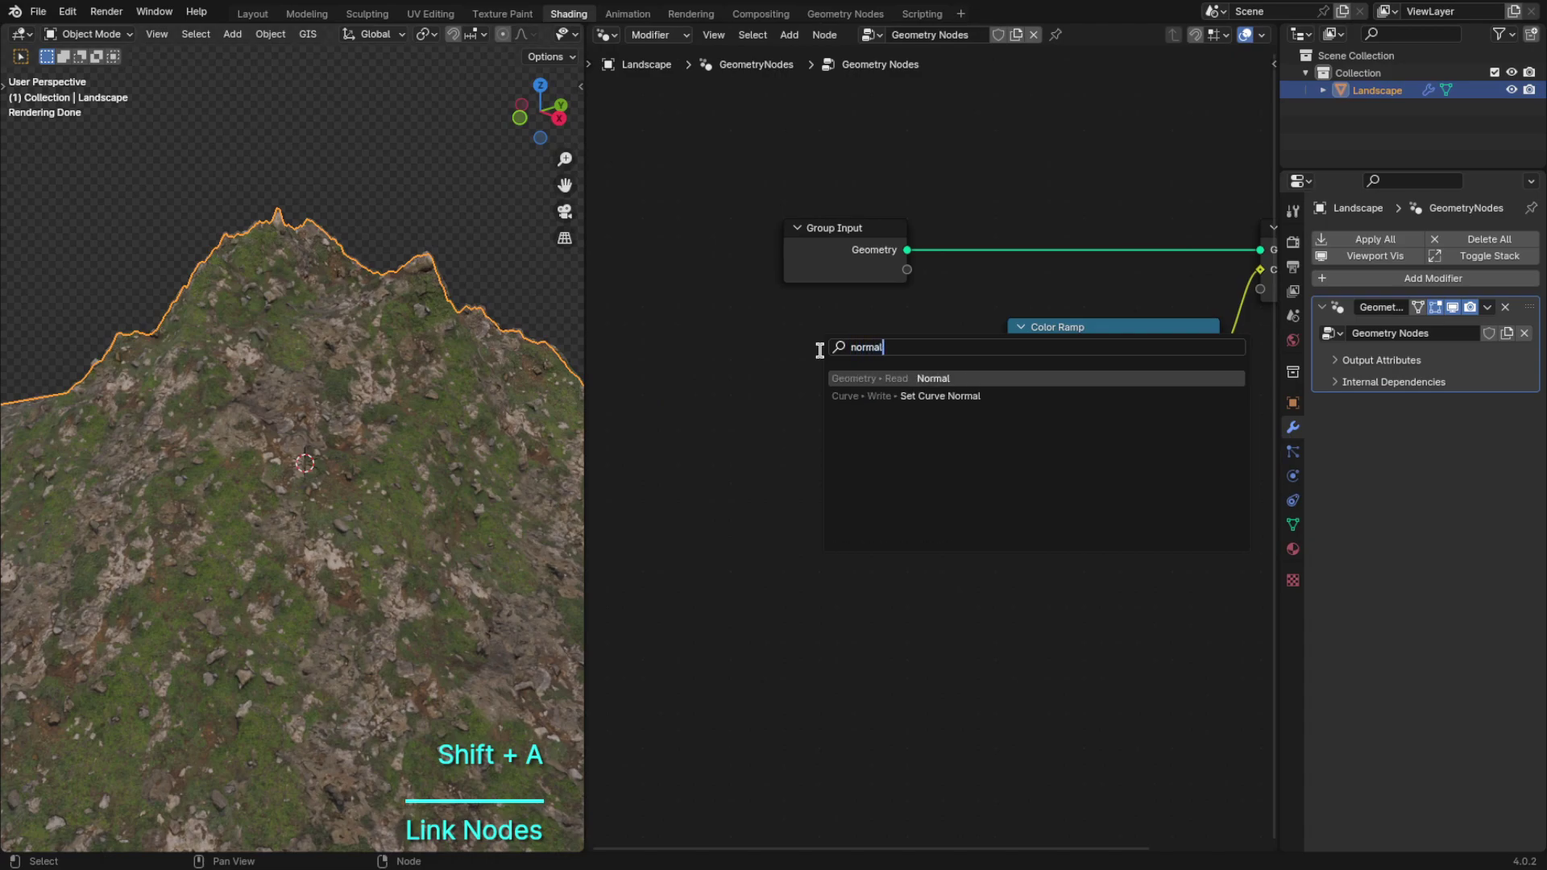
key("Return")
left_click(669, 425)
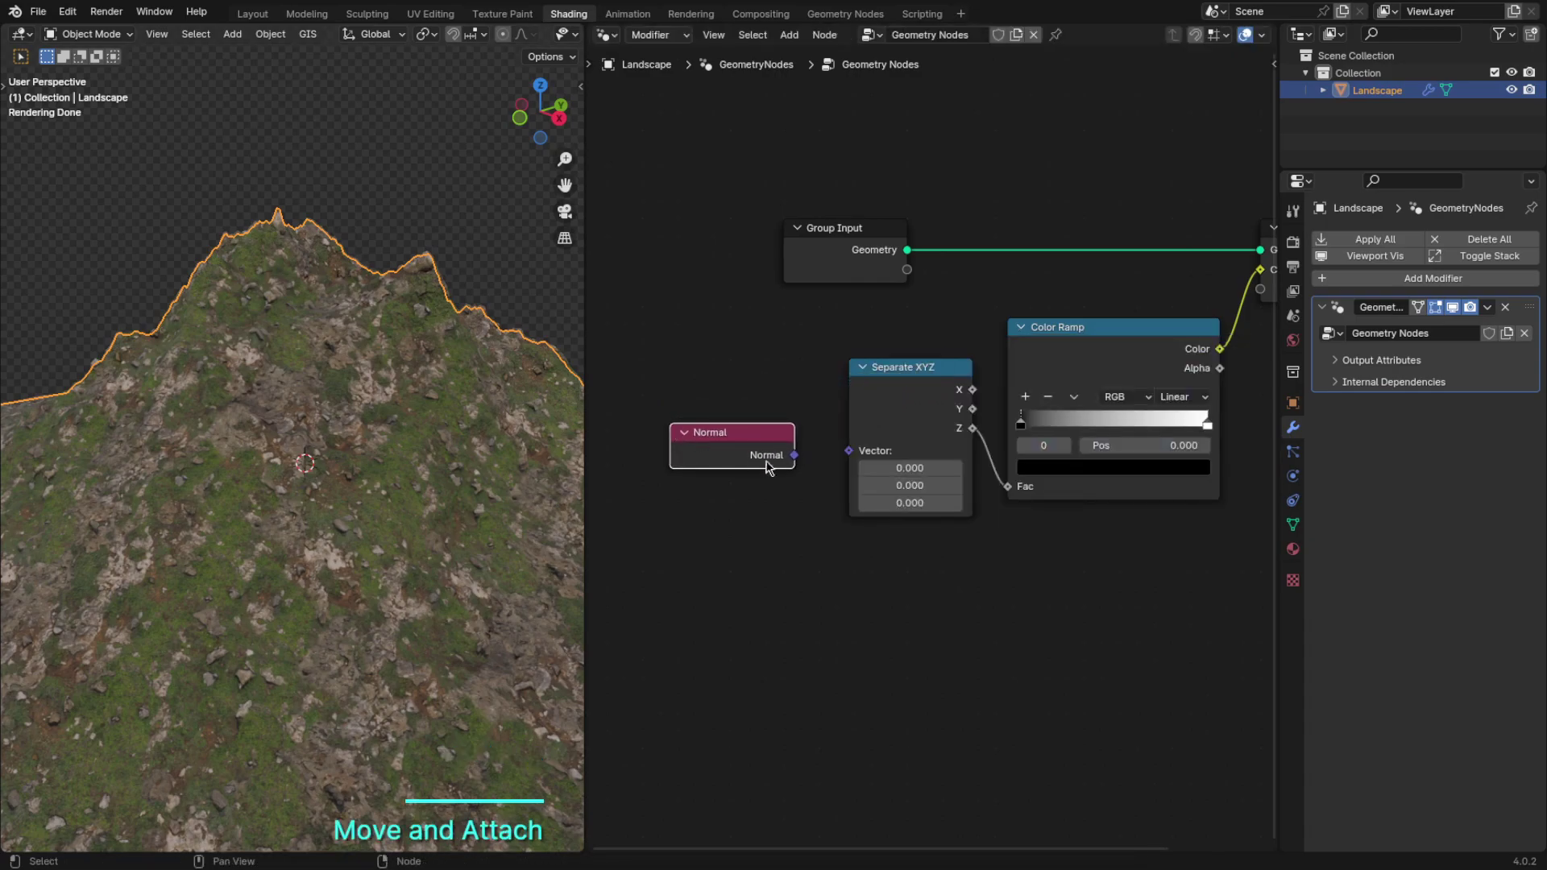
left_click_drag(849, 458, 854, 460)
Step: Assign the Color attribute to the Color output attribute of the landscape's Geometry Nodes modifier
middle_click_drag(1127, 389, 1020, 400)
left_click(1384, 360)
left_click(1414, 386)
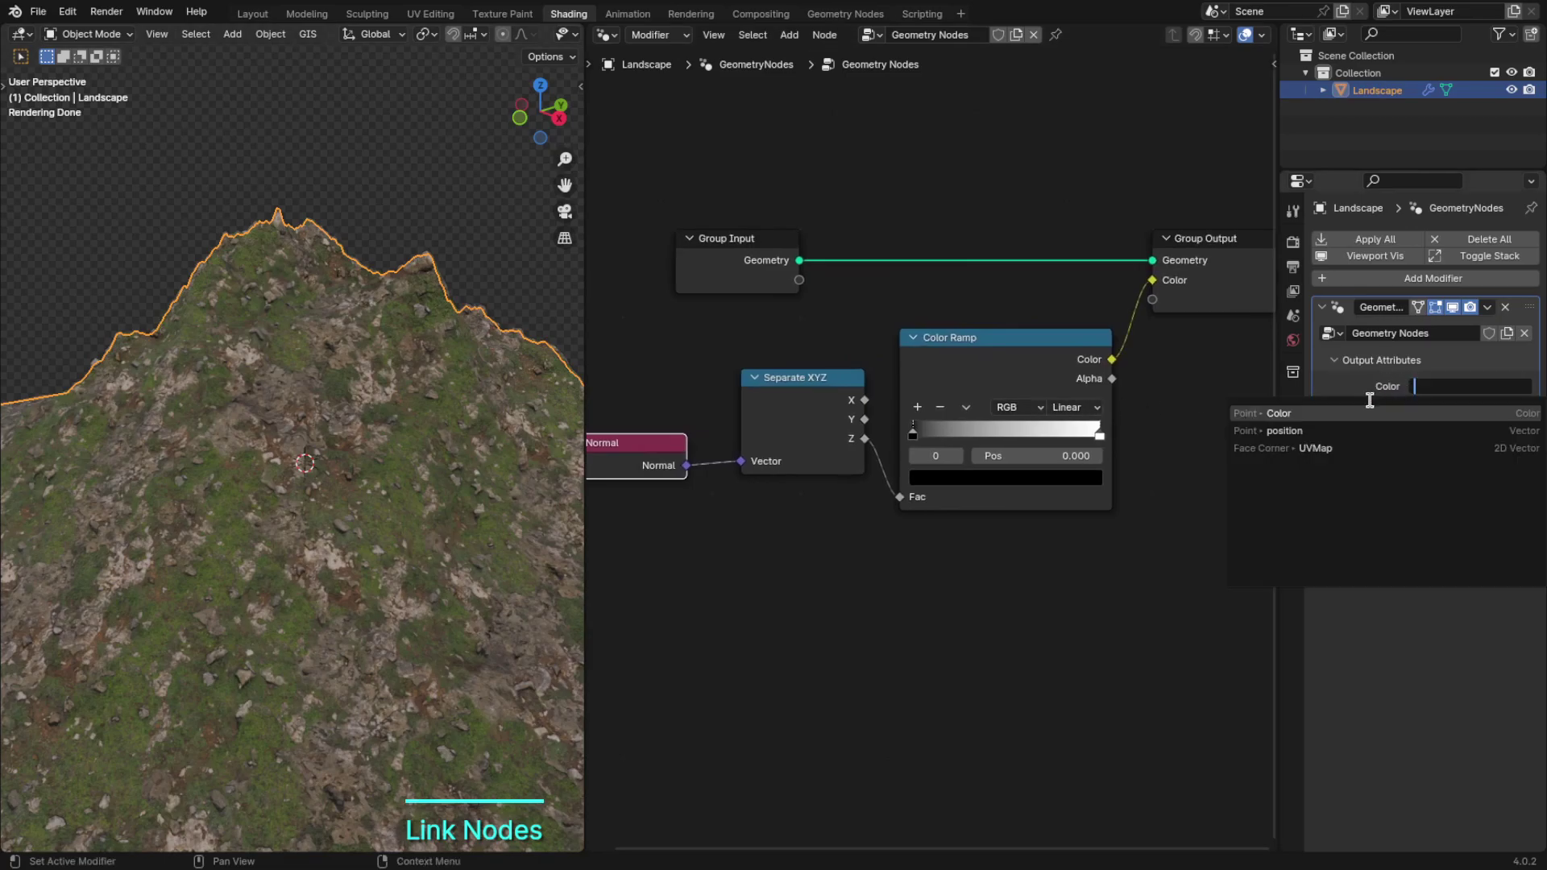
left_click(1340, 416)
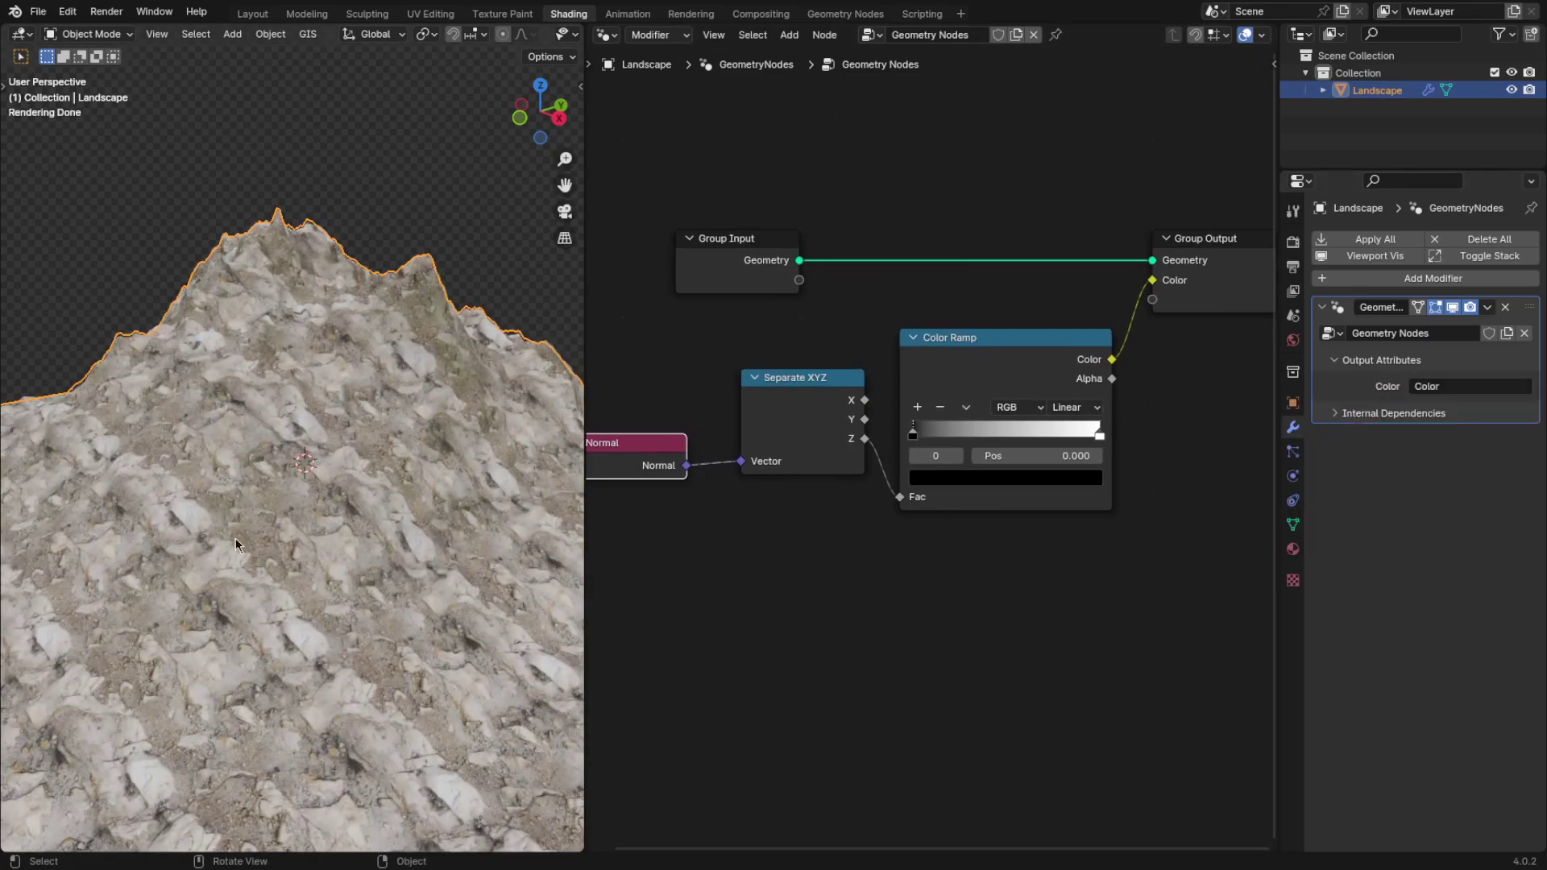
Step: Flip the Color Ramp and adjust its stops, placing white at about 0.514 and black at about 0.864
left_click_drag(926, 433, 981, 431)
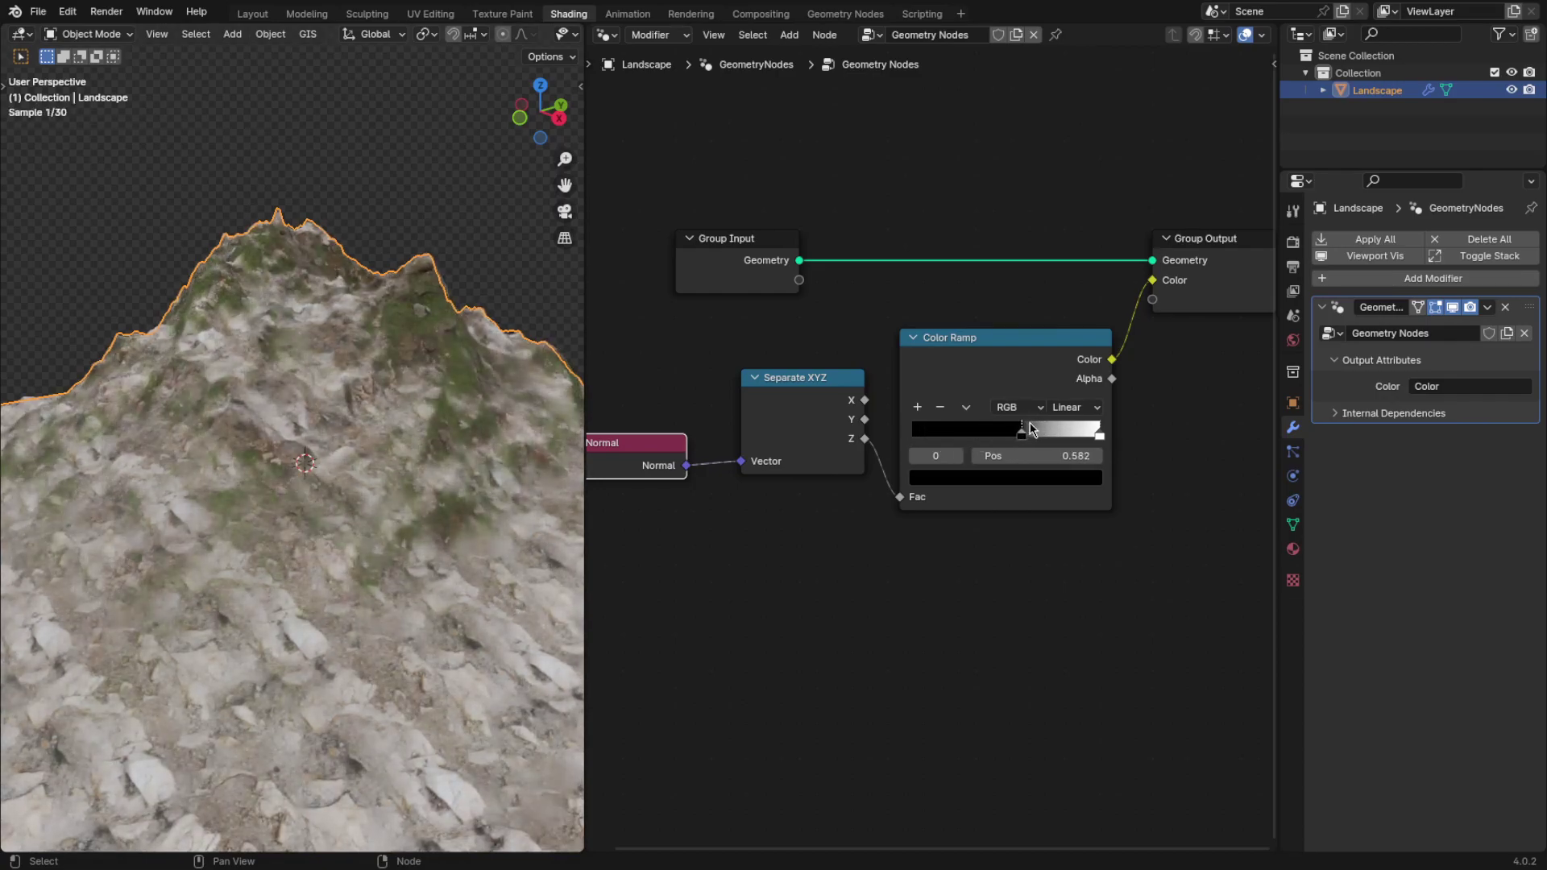
left_click(966, 407)
left_click(991, 418)
left_click_drag(972, 433, 1074, 435)
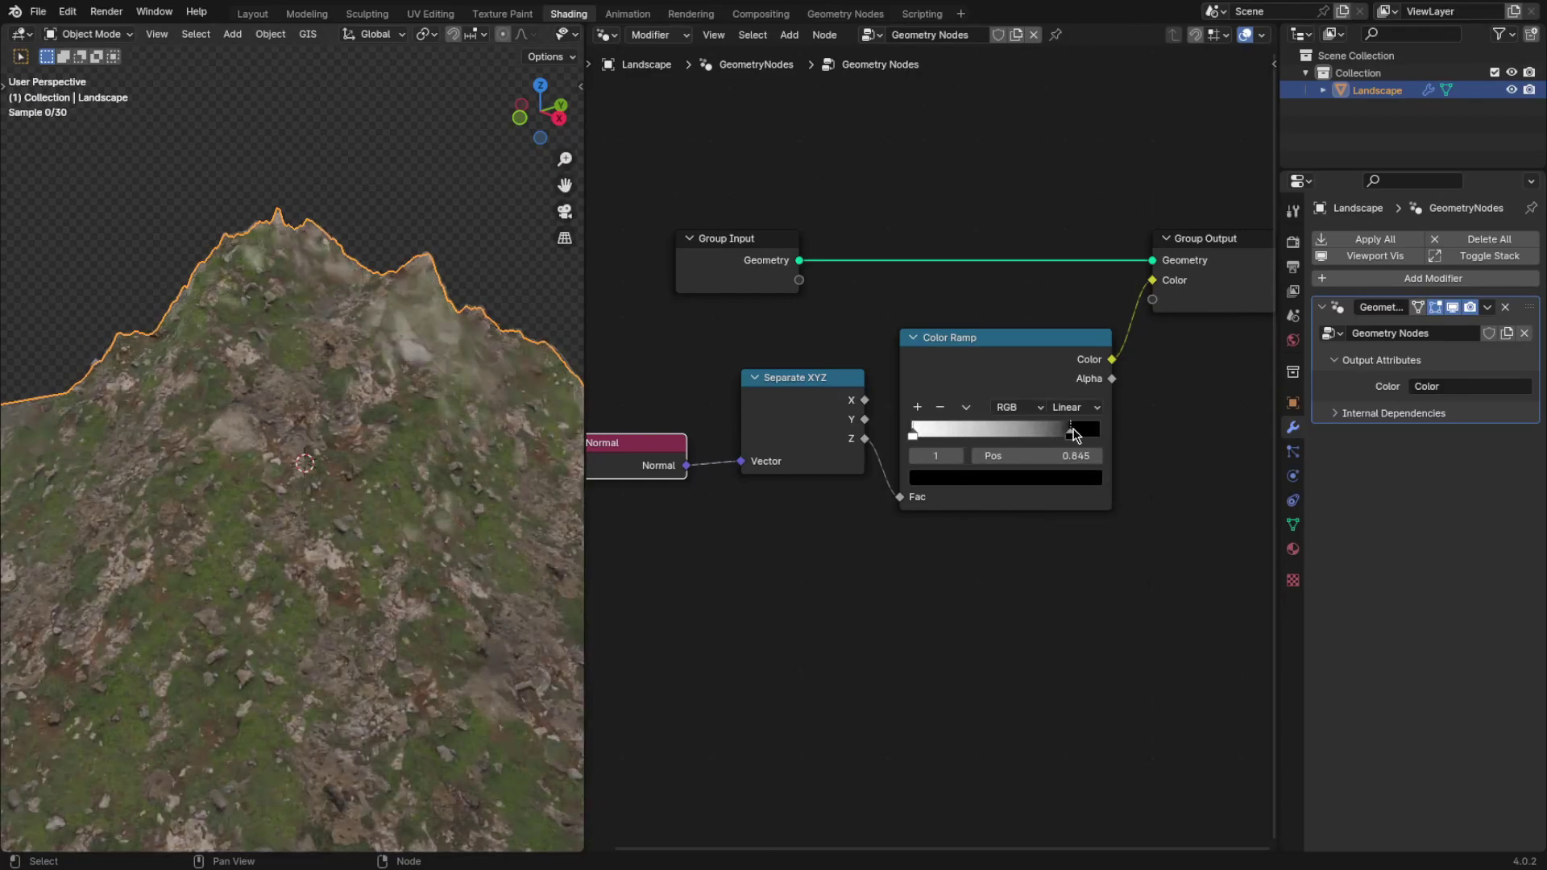
left_click_drag(913, 434, 950, 432)
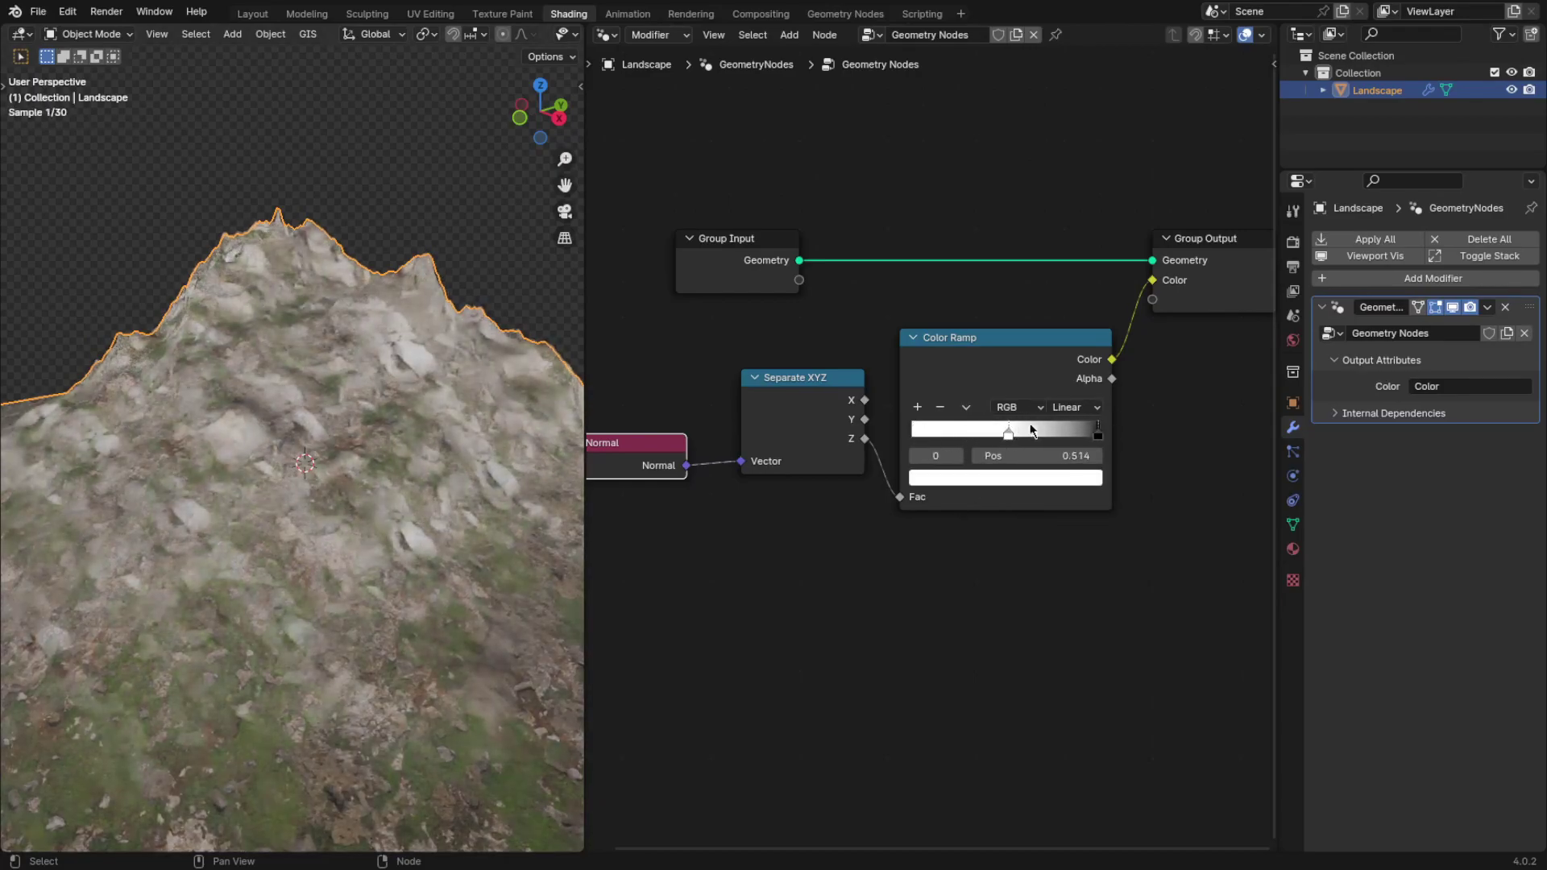
left_click(1097, 434)
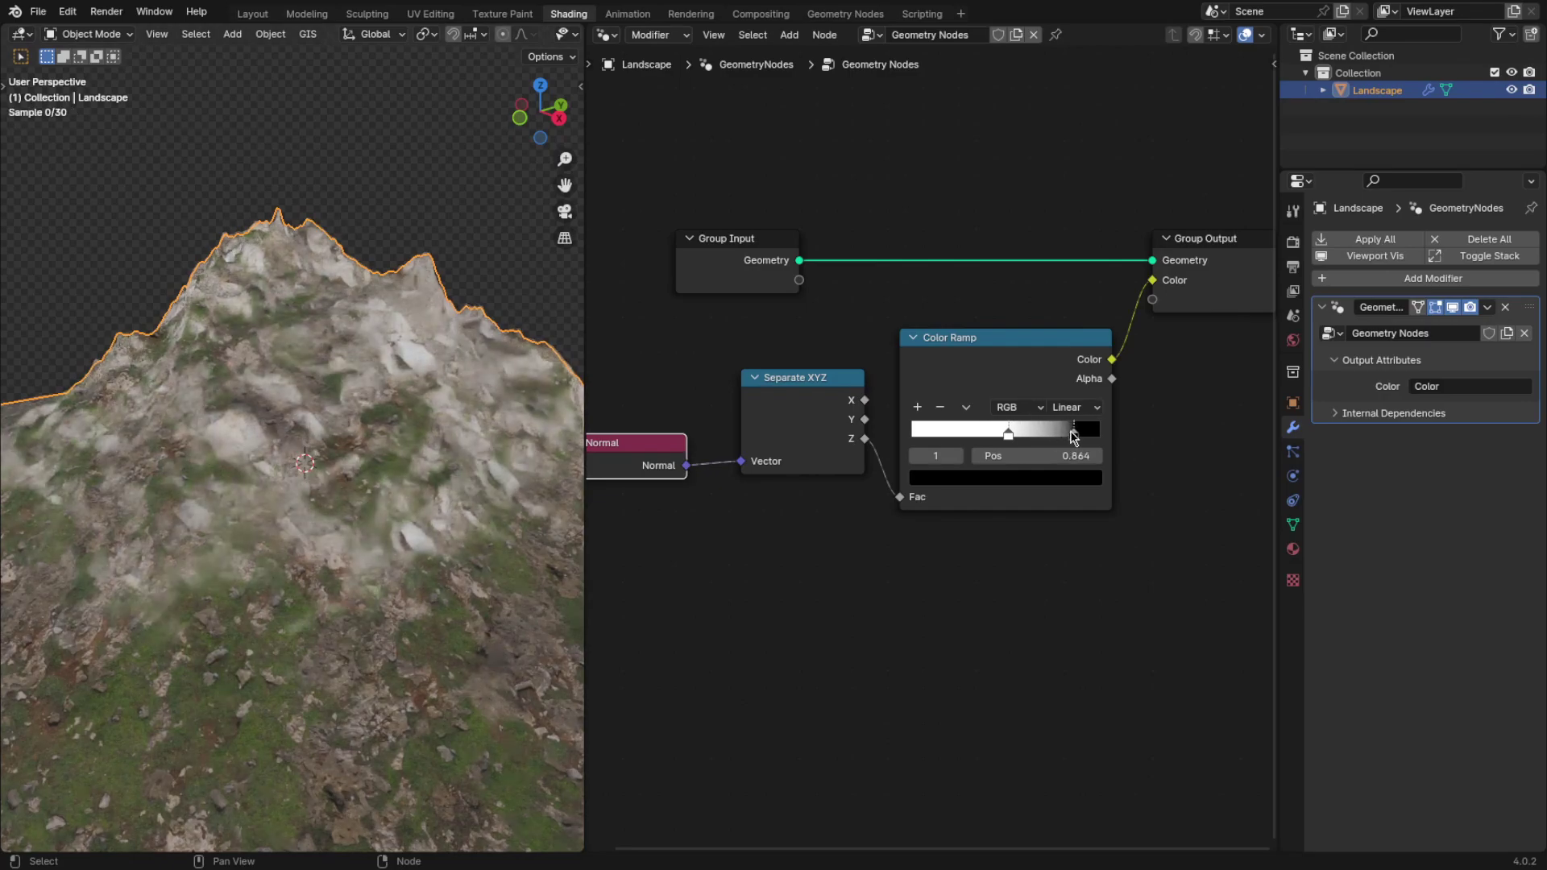